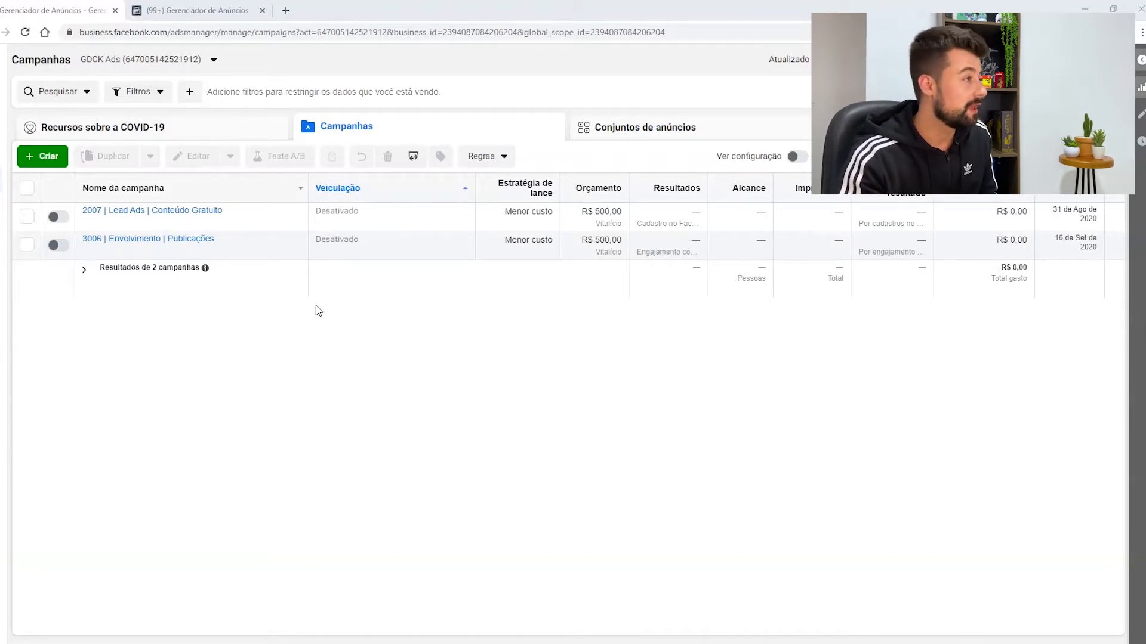
{"action": "left_click", "coordinate": [27, 217]}
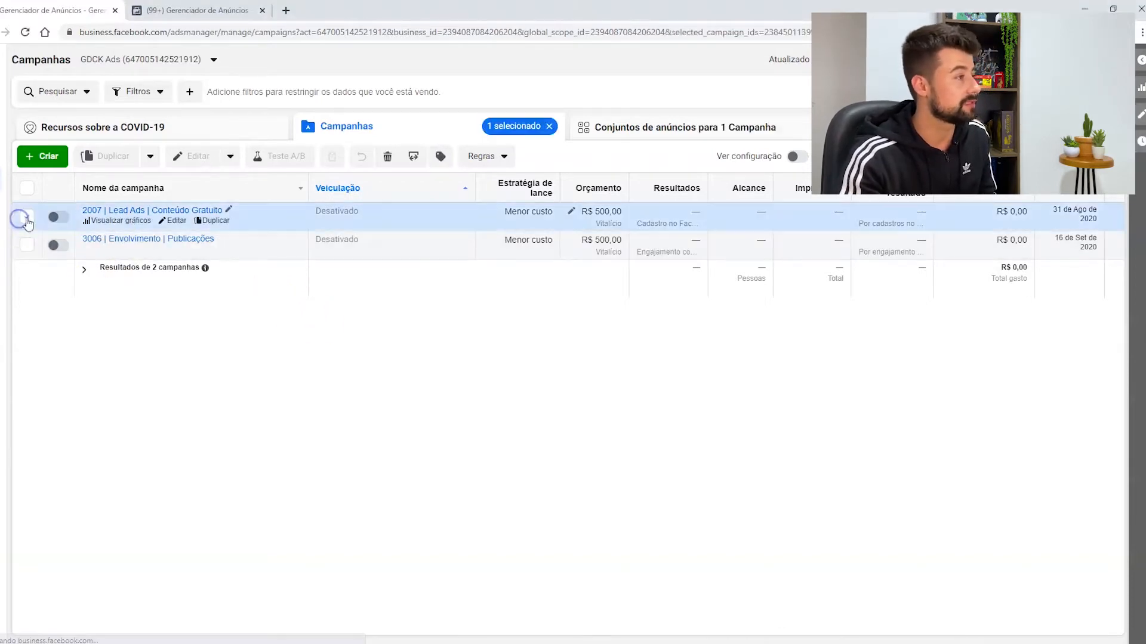
{"action": "left_click", "coordinate": [293, 160]}
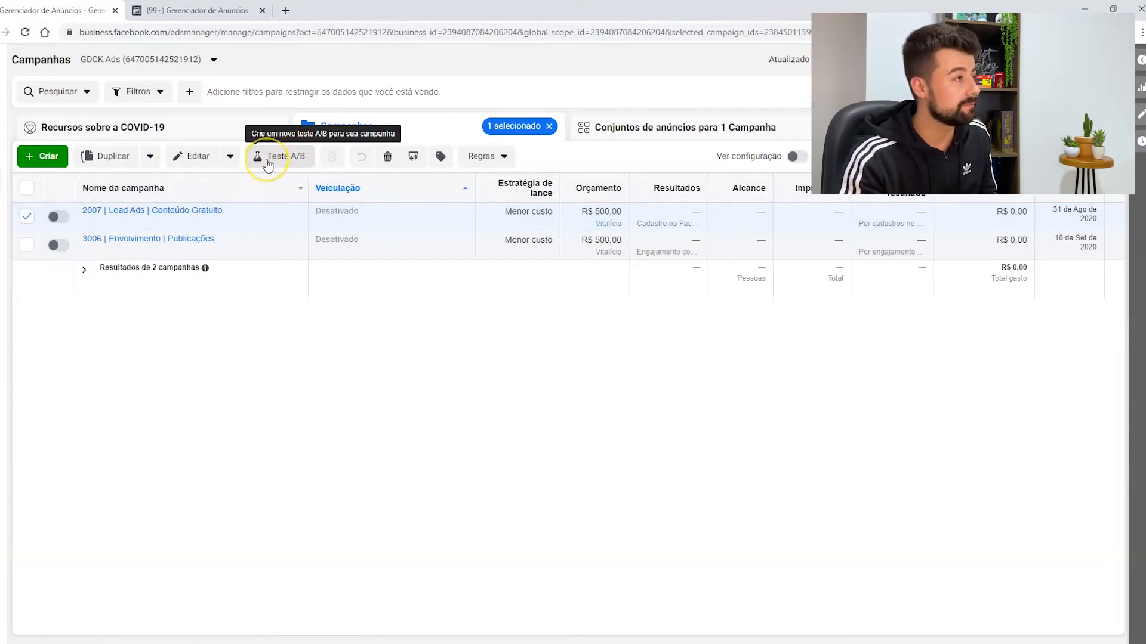
{"action": "left_click", "coordinate": [27, 216]}
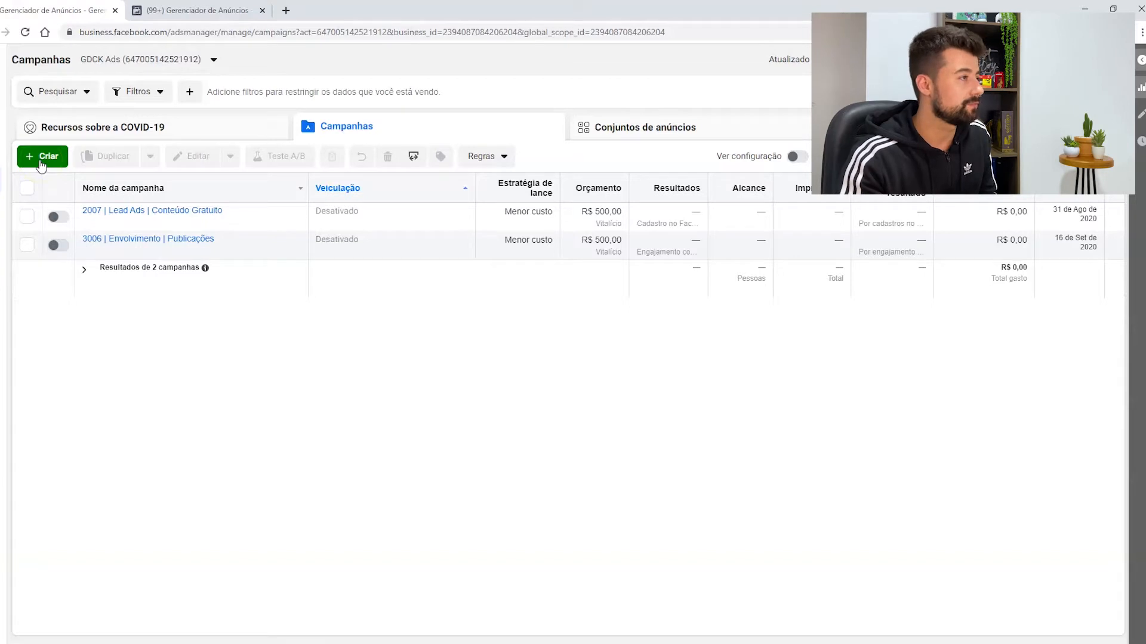
Step: Create a new campaign with the Tráfego objective and name it "Tráfego / Teste A/b"
{"action": "left_click", "coordinate": [42, 164]}
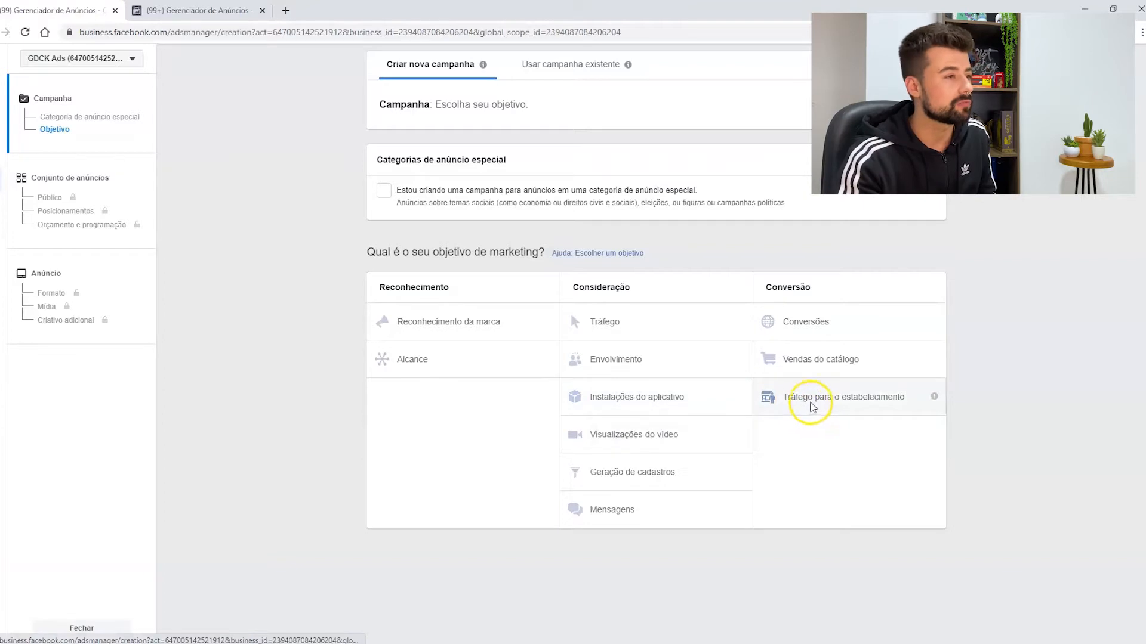
{"action": "left_click", "coordinate": [614, 328]}
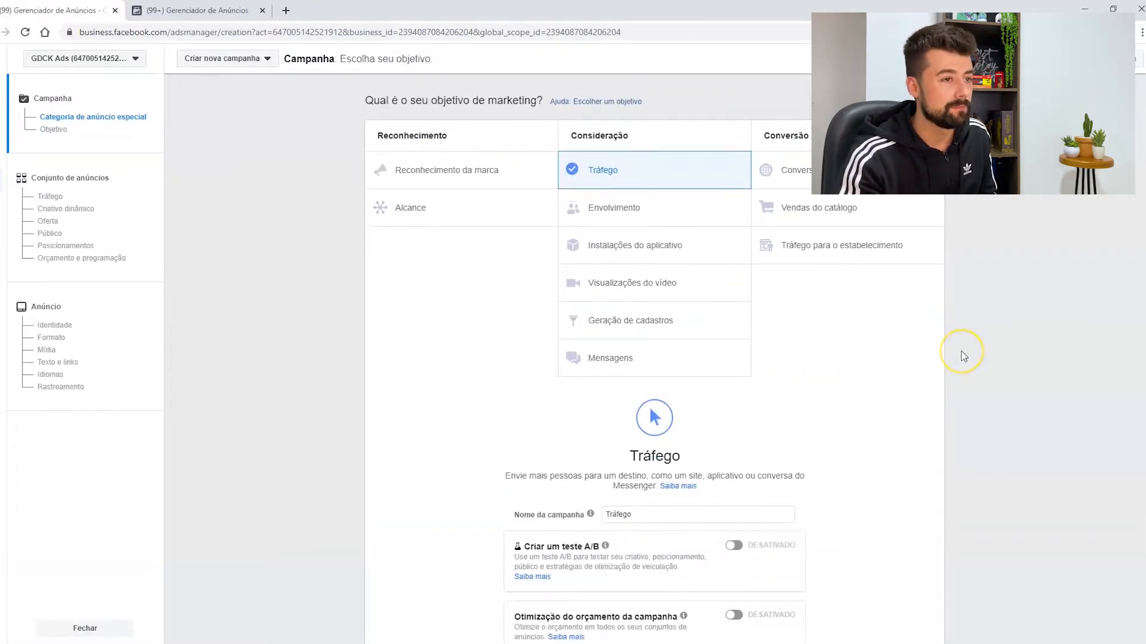
{"action": "scroll", "coordinate": [963, 356], "scroll_direction": "down", "scroll_amount": 1}
{"action": "scroll", "coordinate": [839, 355], "scroll_direction": "down", "scroll_amount": 1}
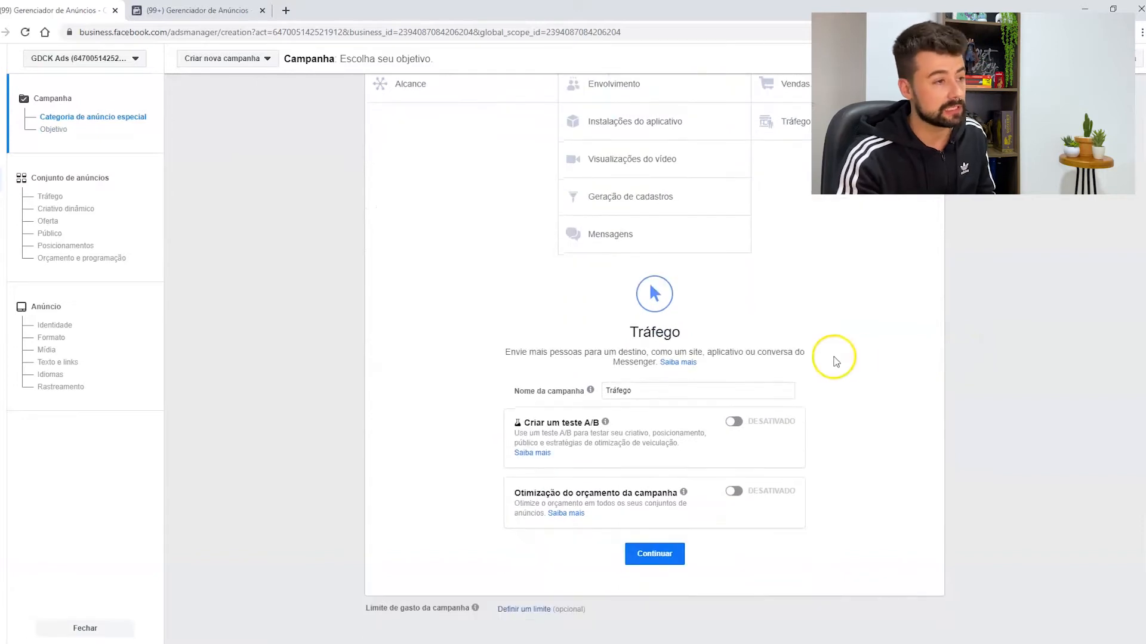
{"action": "scroll", "coordinate": [836, 361], "scroll_direction": "down", "scroll_amount": 1}
{"action": "left_click", "coordinate": [648, 374]}
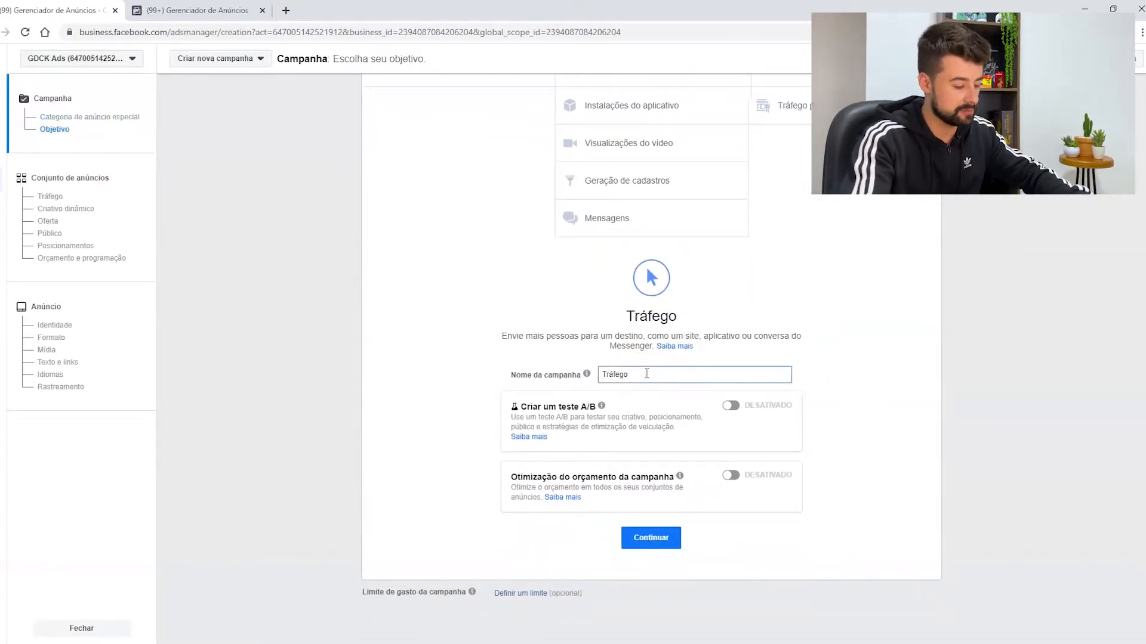
{"action": "type", "text": "/ "}
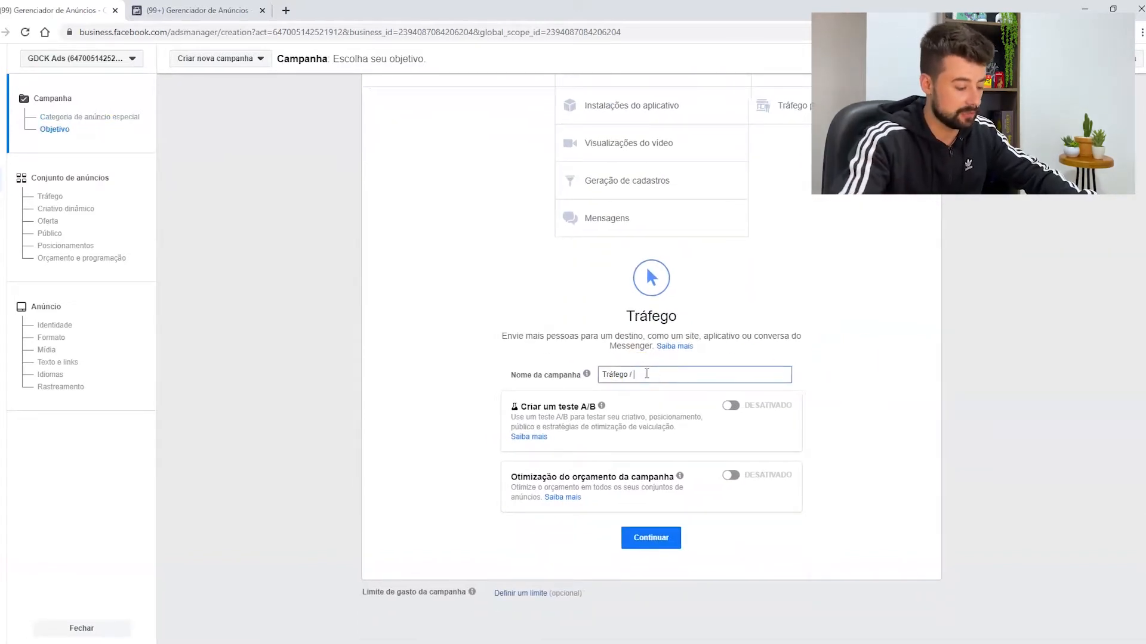
{"action": "type", "text": "Teste A"}
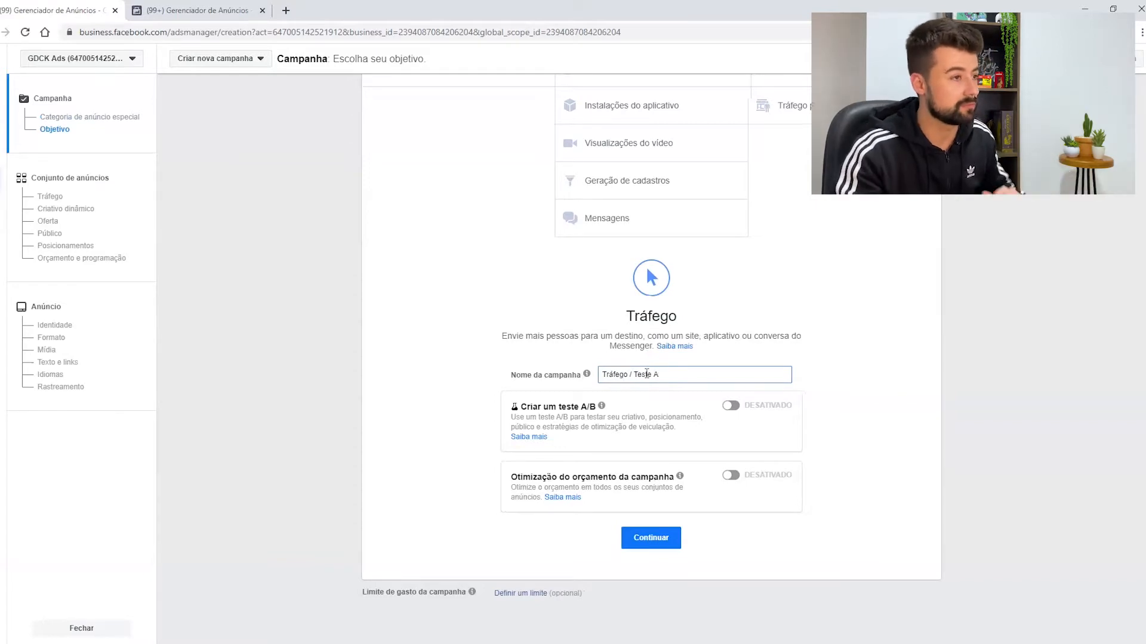
{"action": "type", "text": "/b"}
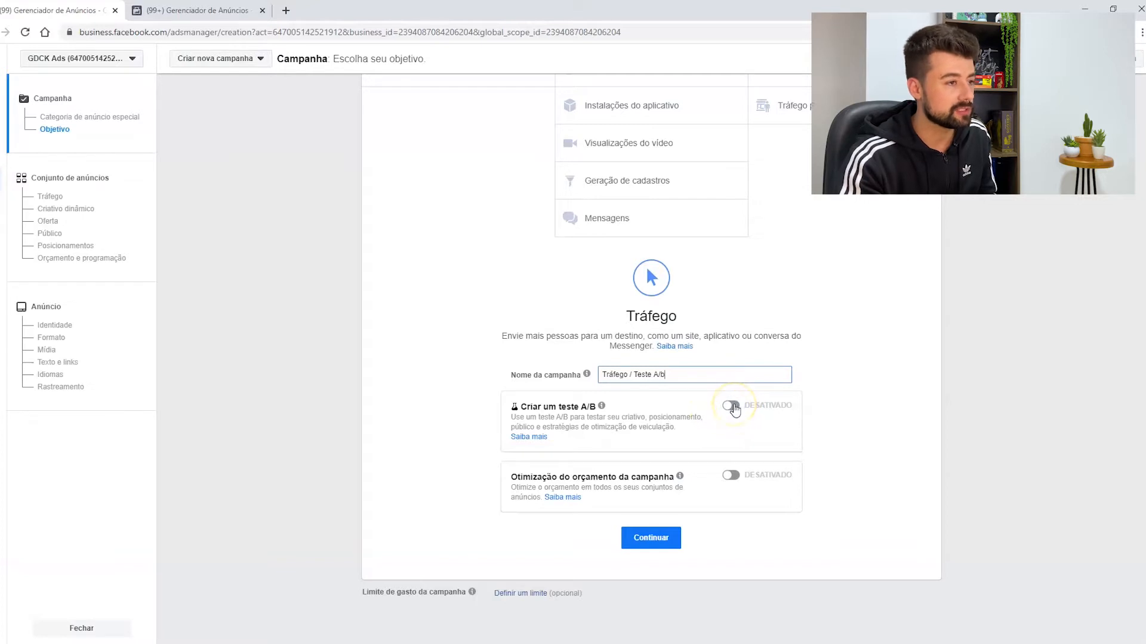
Step: Enable the campaign's A/B test in place of campaign budget optimization, with Público as the test variable
{"action": "left_click", "coordinate": [732, 478]}
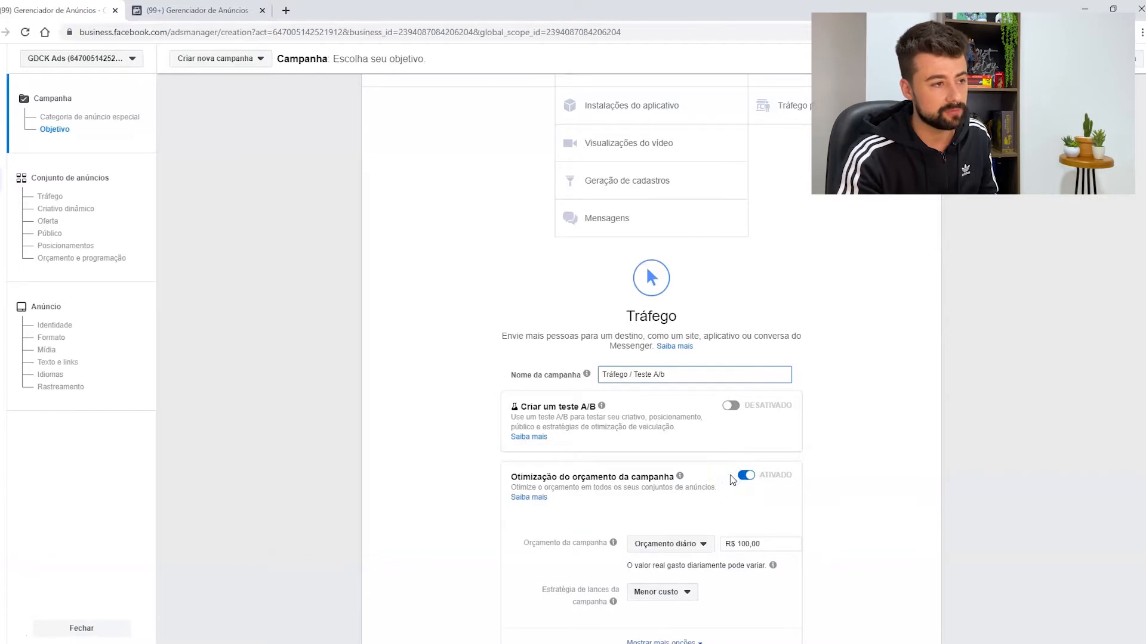
{"action": "scroll", "coordinate": [876, 502], "scroll_direction": "down", "scroll_amount": 1}
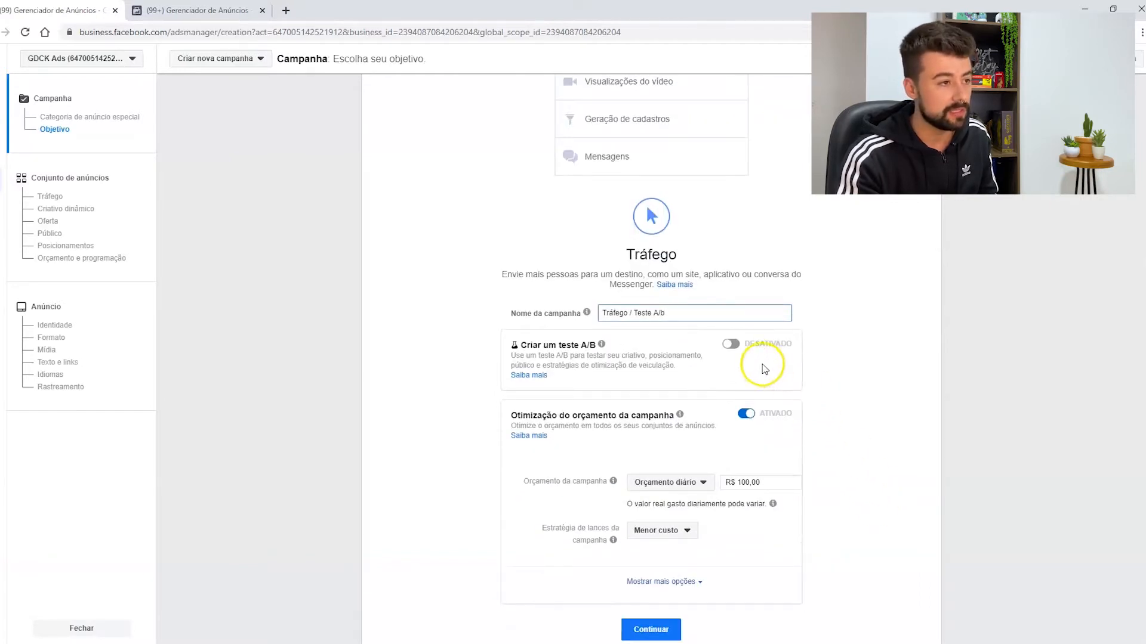
{"action": "left_click", "coordinate": [729, 345]}
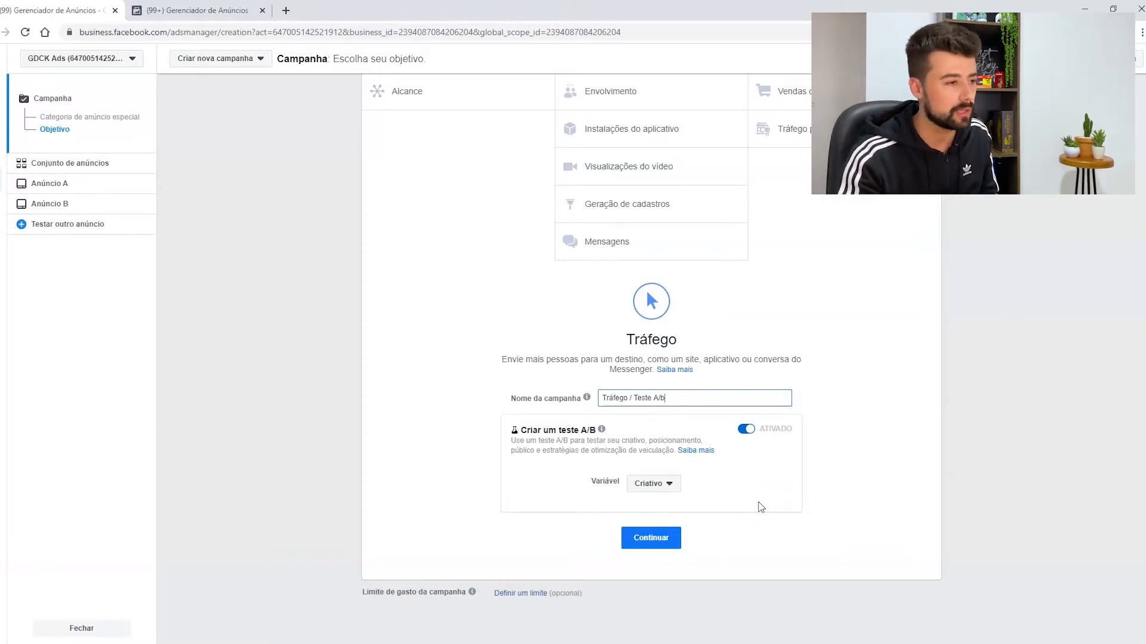
{"action": "left_click", "coordinate": [662, 488]}
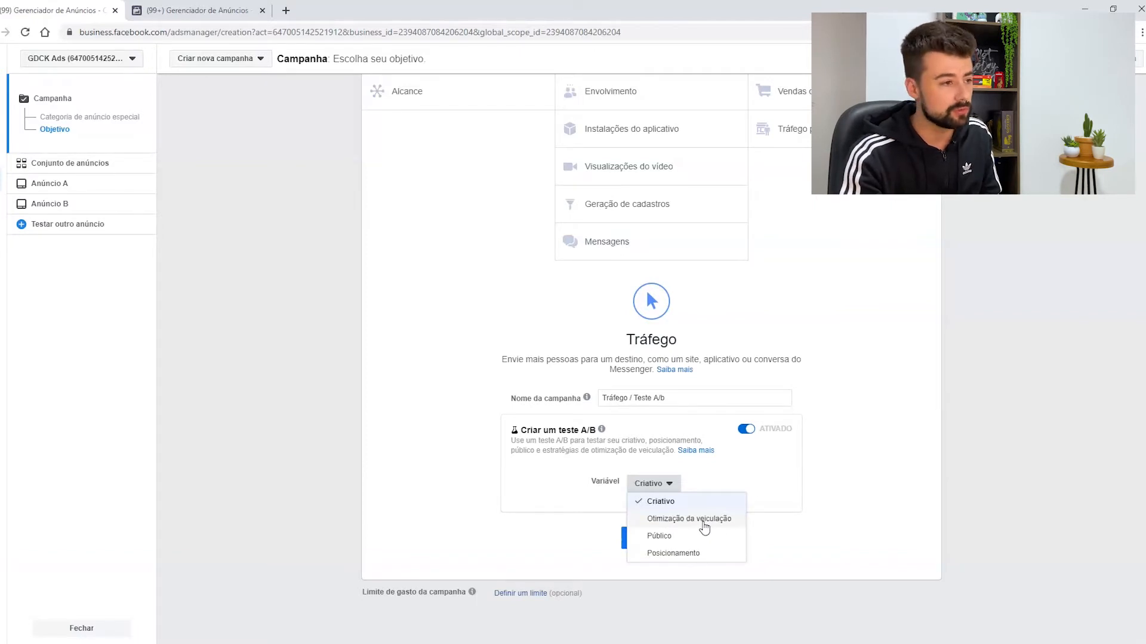
{"action": "left_click", "coordinate": [703, 537]}
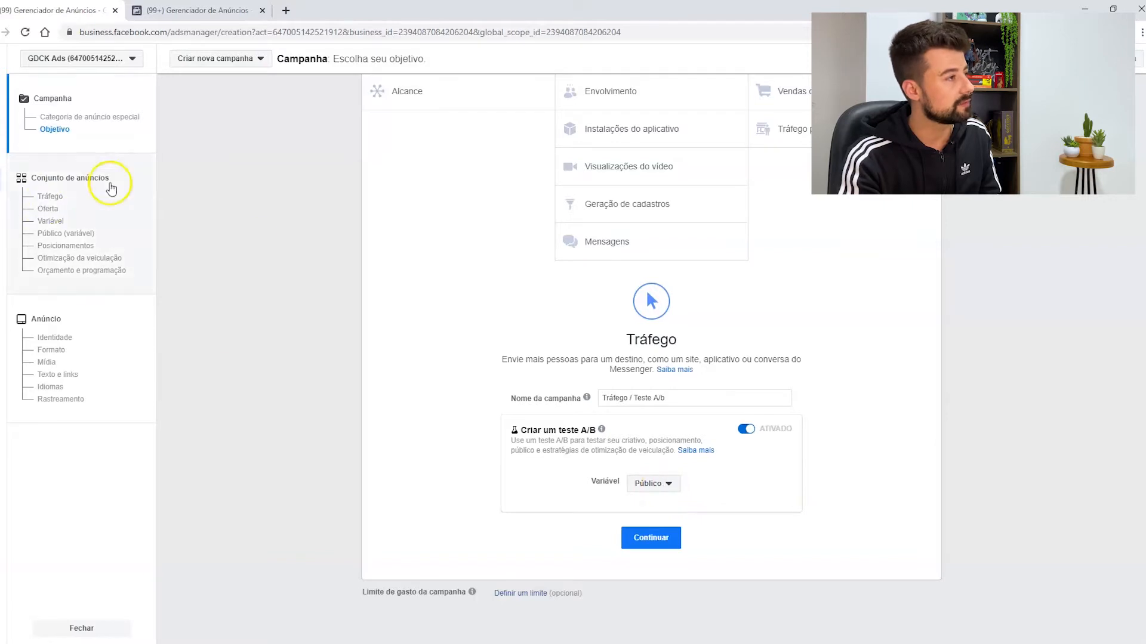
Step: Try Criativo as the A/B test variable and restore Público
{"action": "left_click", "coordinate": [656, 482]}
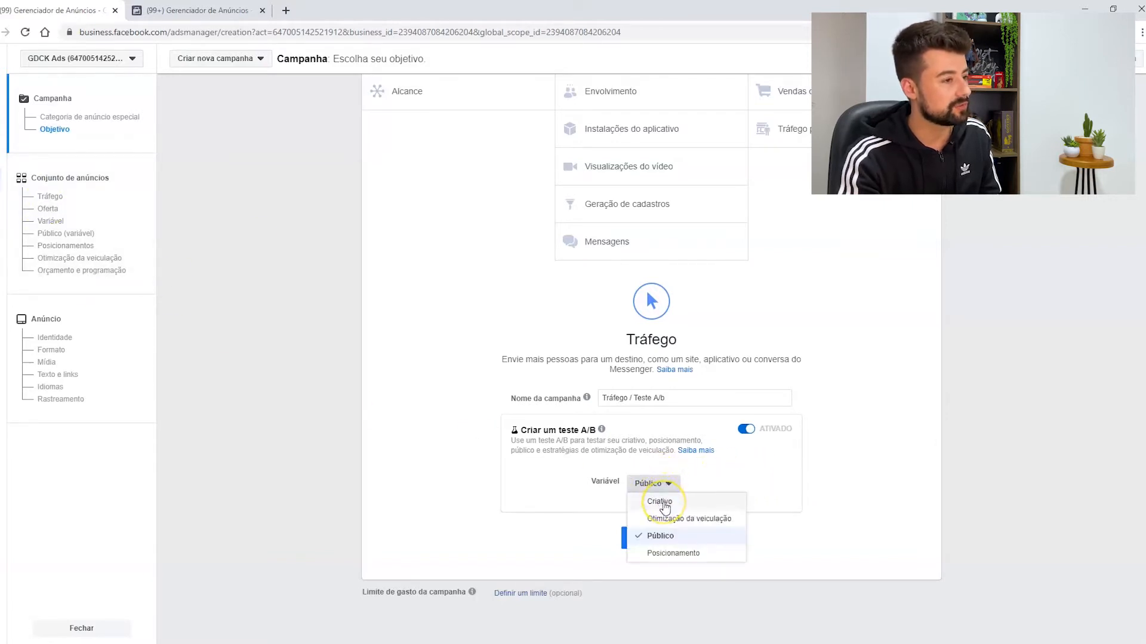
{"action": "left_click", "coordinate": [663, 503]}
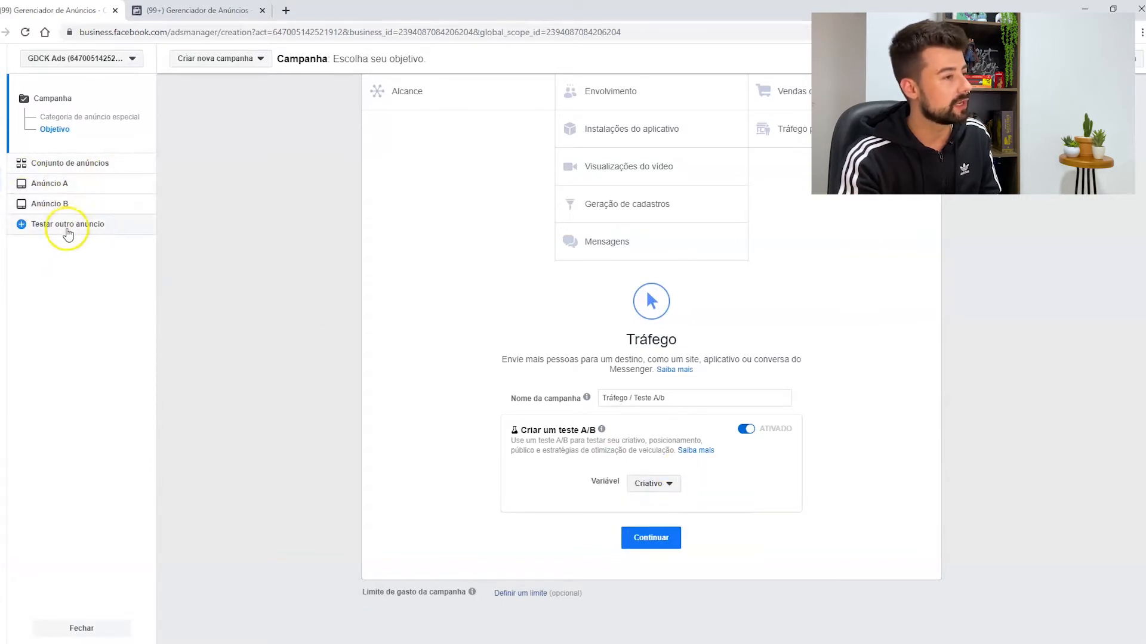
{"action": "left_click", "coordinate": [661, 484]}
{"action": "left_click", "coordinate": [660, 536]}
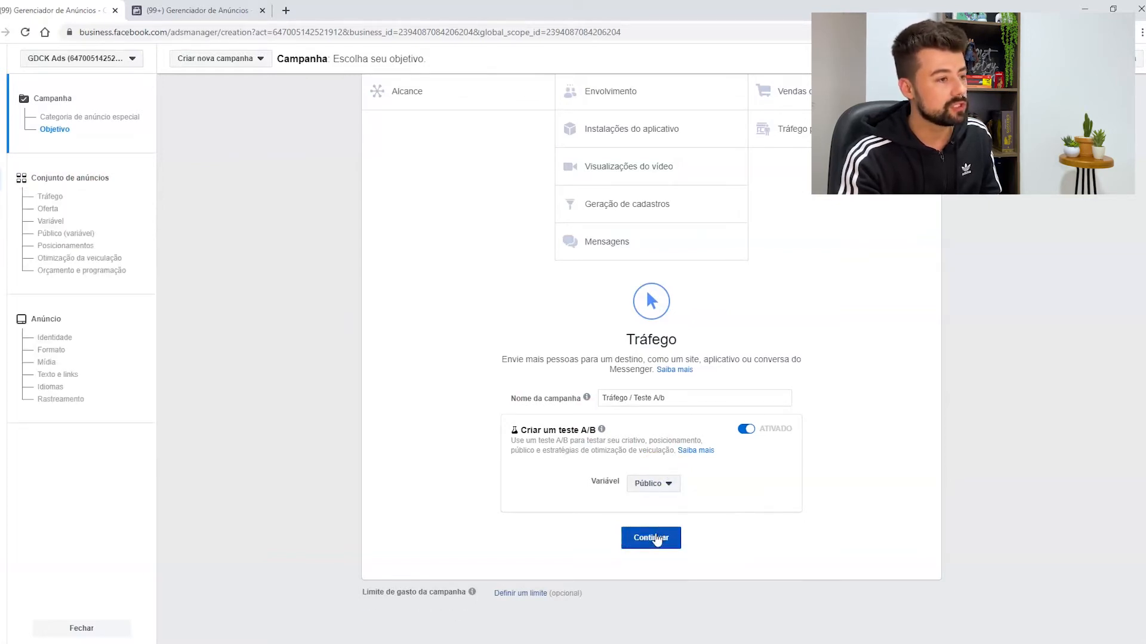
Step: Continue to the ad set settings, assign the saved audience "Público de alta renda" to ad set A and dismiss the targeting expansion suggestion
{"action": "left_click", "coordinate": [656, 538]}
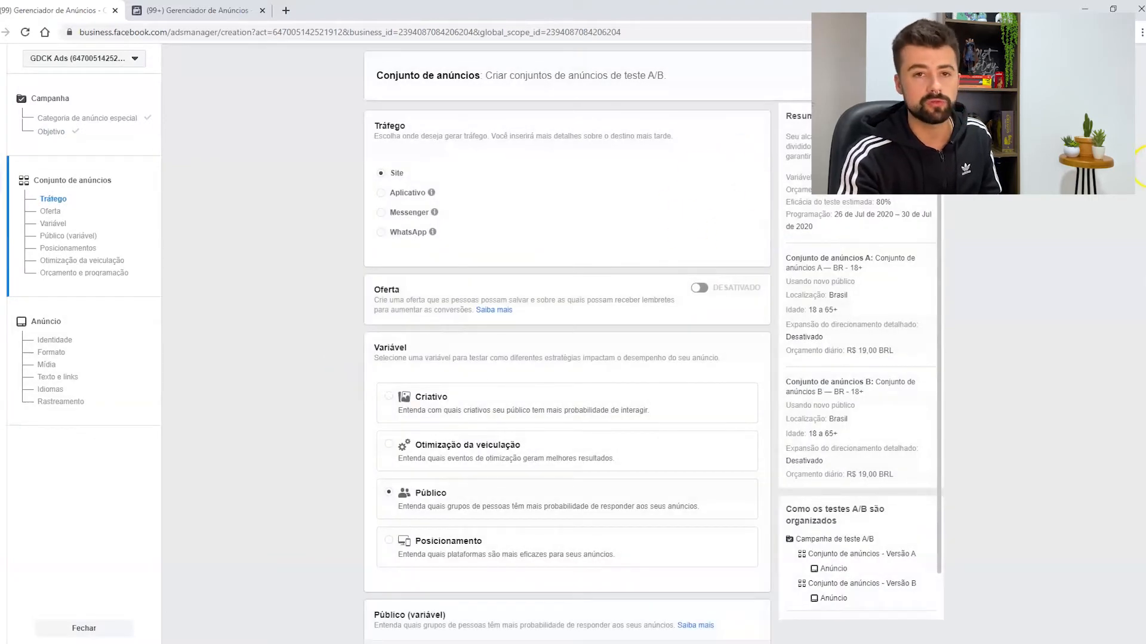
{"action": "left_click_drag", "start_coordinate": [1145, 187], "coordinate": [1145, 210]}
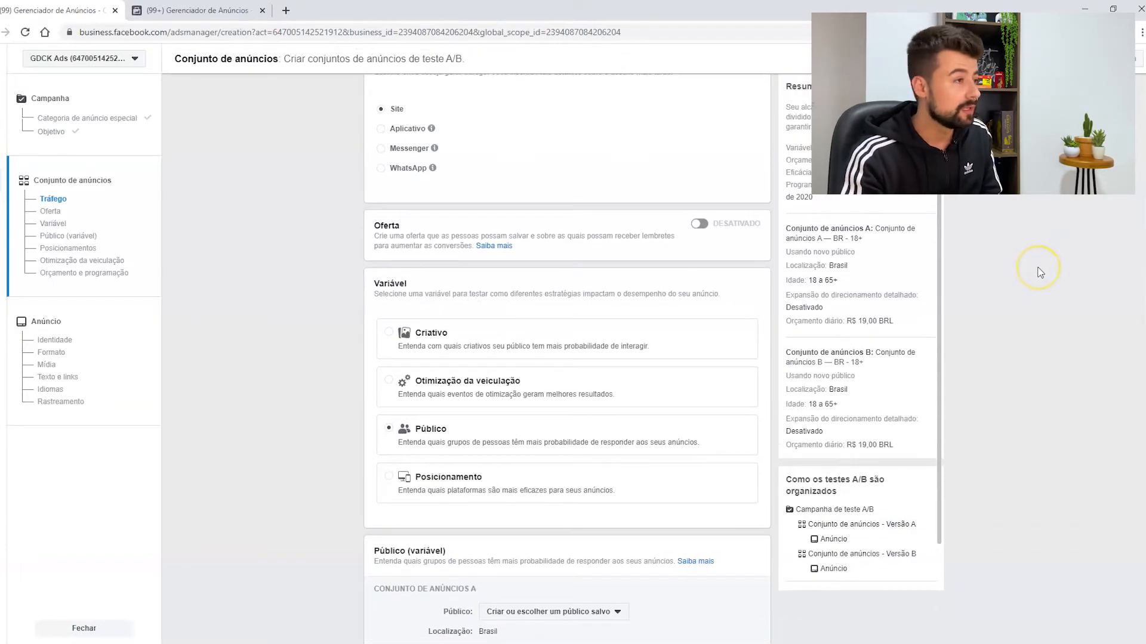
{"action": "scroll", "coordinate": [1041, 273], "scroll_direction": "down", "scroll_amount": 1}
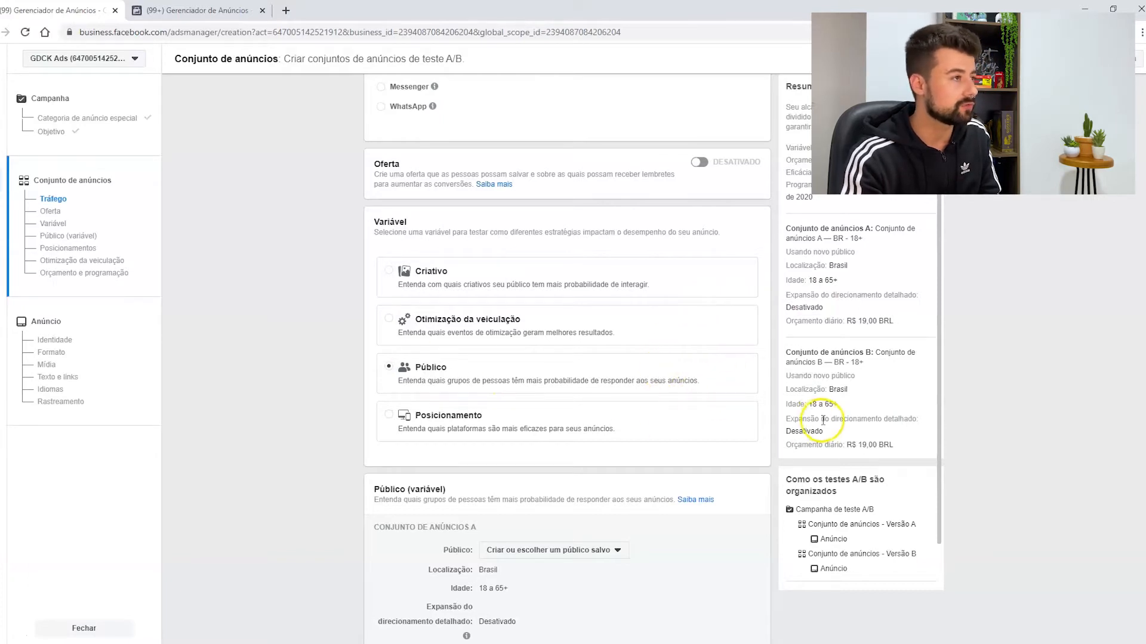
{"action": "scroll", "coordinate": [1020, 428], "scroll_direction": "down", "scroll_amount": 1}
{"action": "scroll", "coordinate": [1019, 428], "scroll_direction": "down", "scroll_amount": 4}
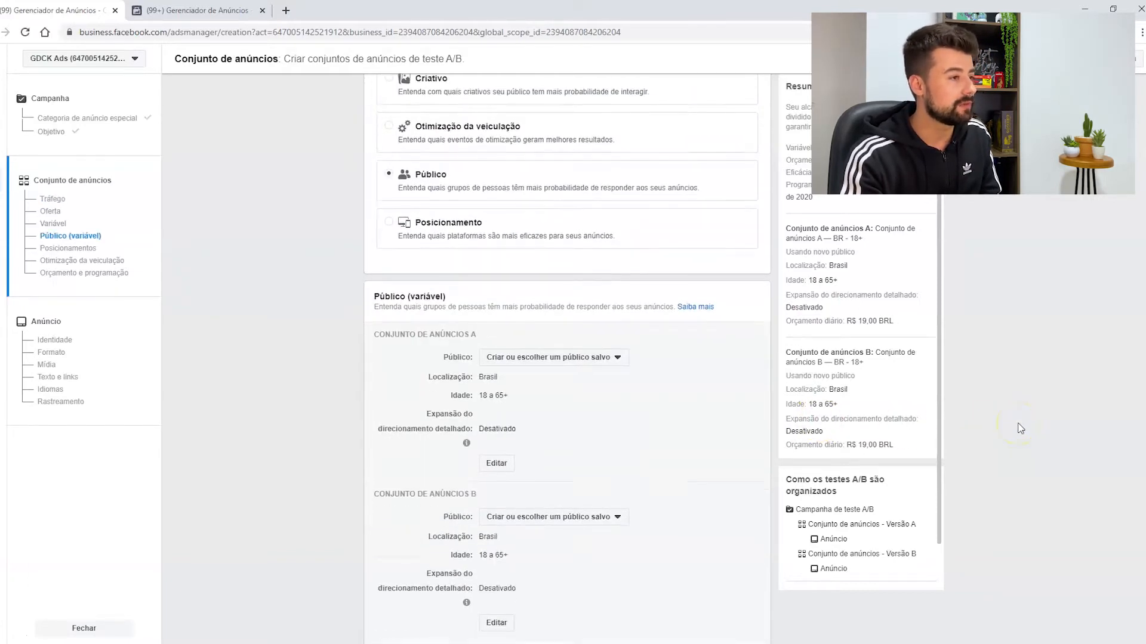
{"action": "scroll", "coordinate": [1019, 428], "scroll_direction": "down", "scroll_amount": 1}
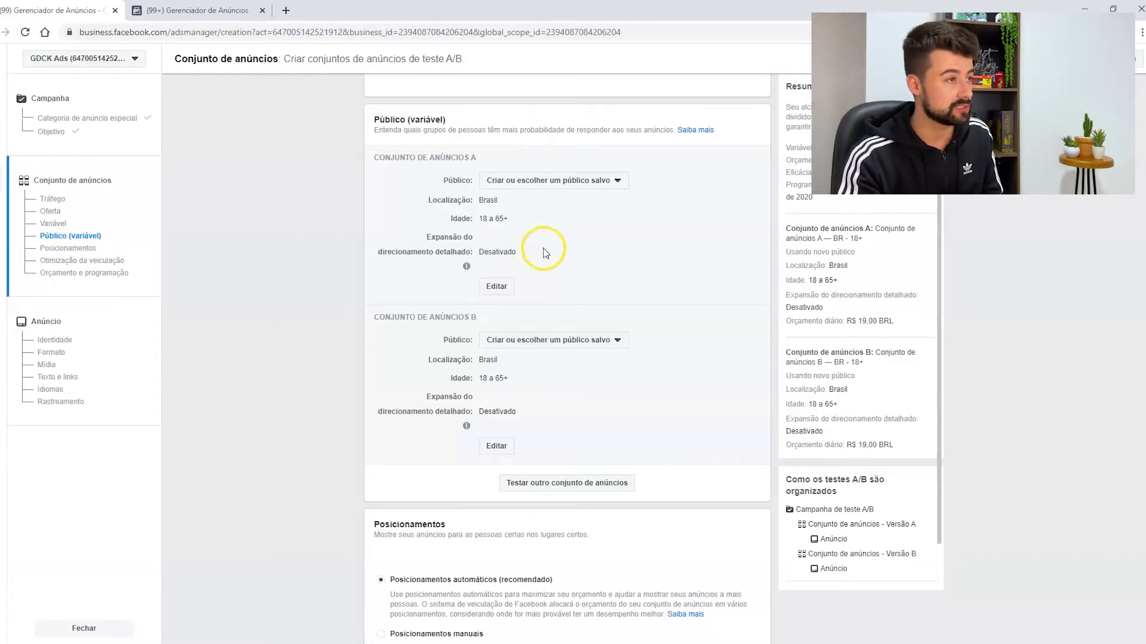
{"action": "left_click", "coordinate": [571, 186]}
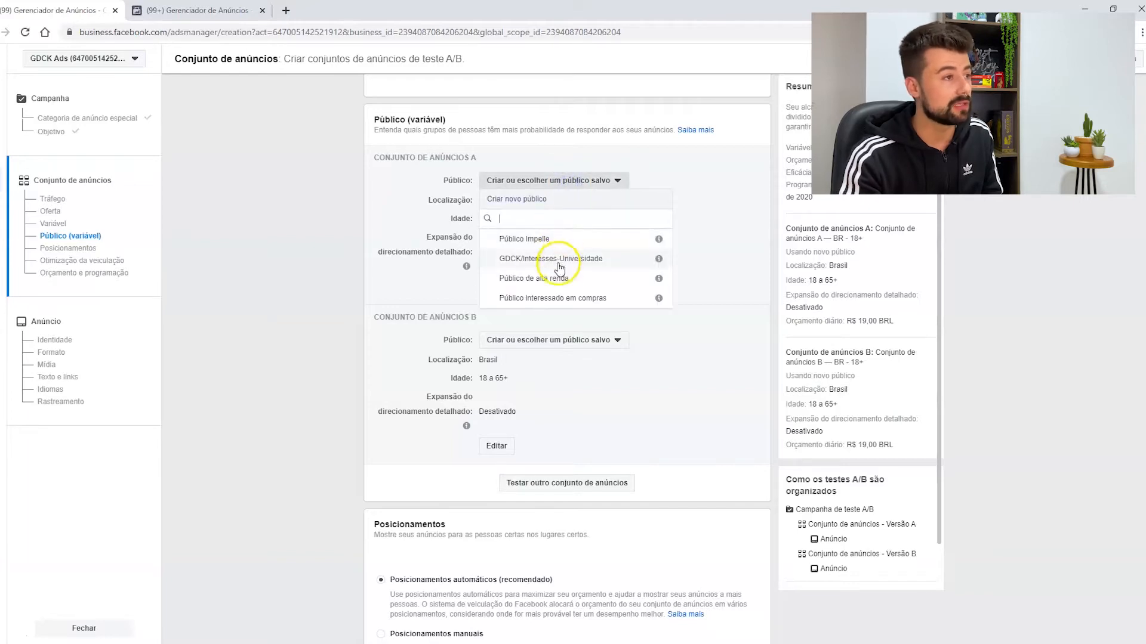
{"action": "left_click", "coordinate": [558, 282]}
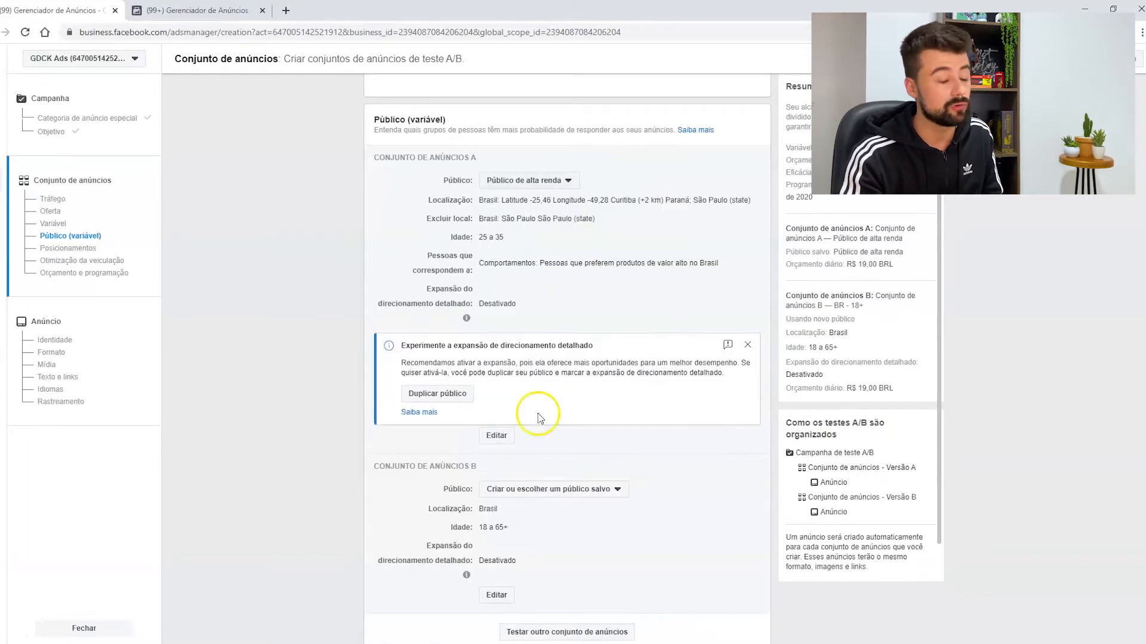
{"action": "left_click", "coordinate": [747, 345]}
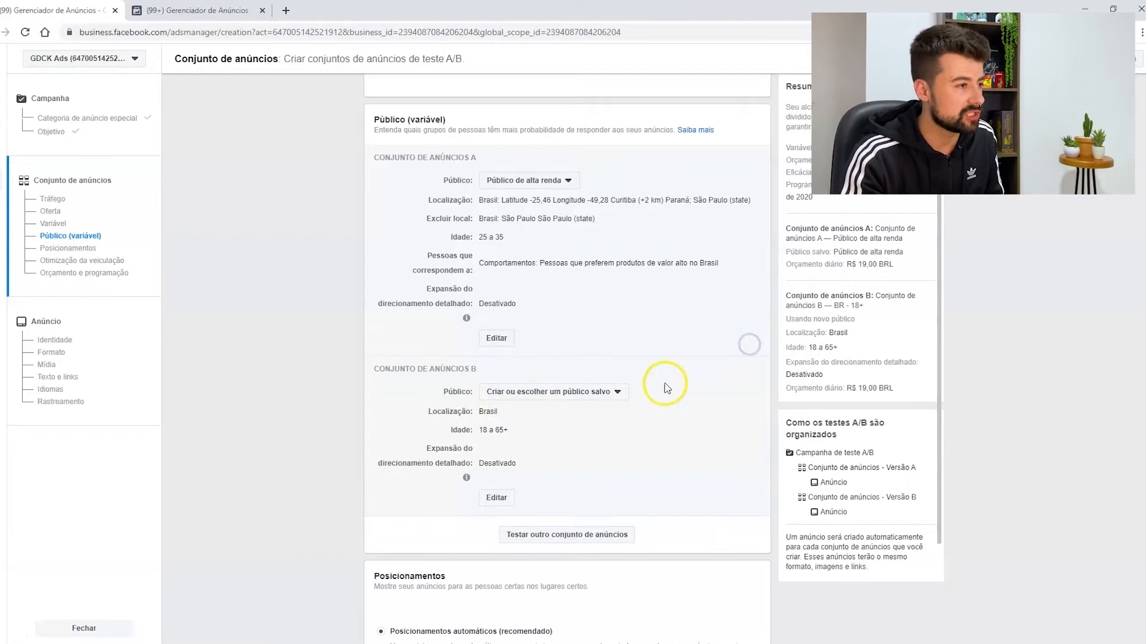
Step: Assign the saved audience "Público interessado em compras" to ad set B and dismiss the targeting expansion suggestion
{"action": "left_click", "coordinate": [595, 394]}
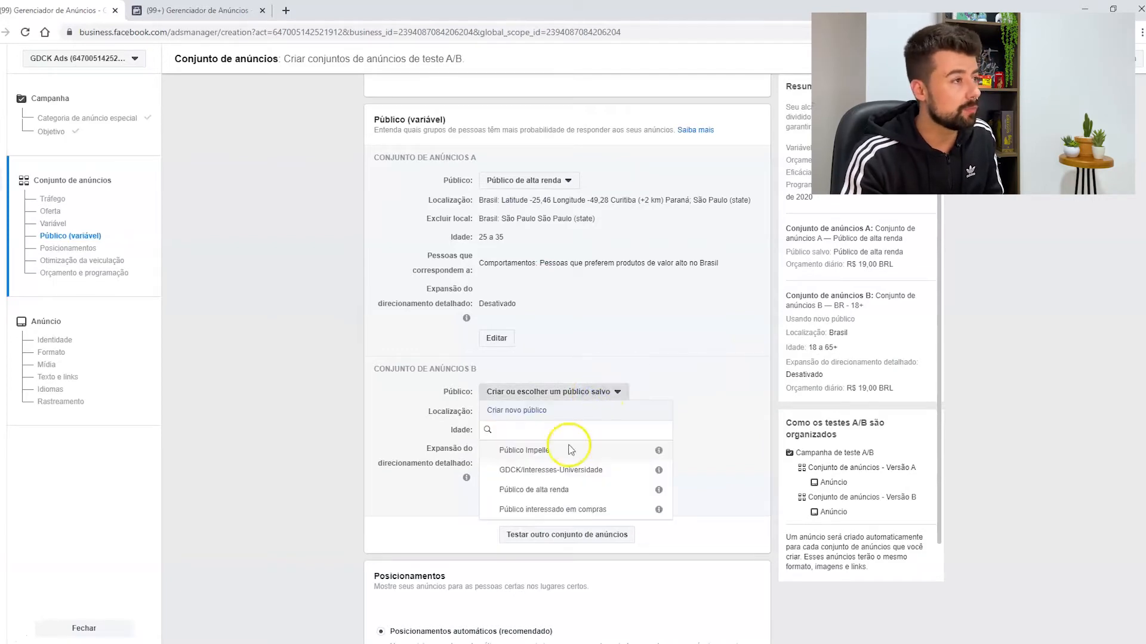
{"action": "left_click", "coordinate": [554, 511]}
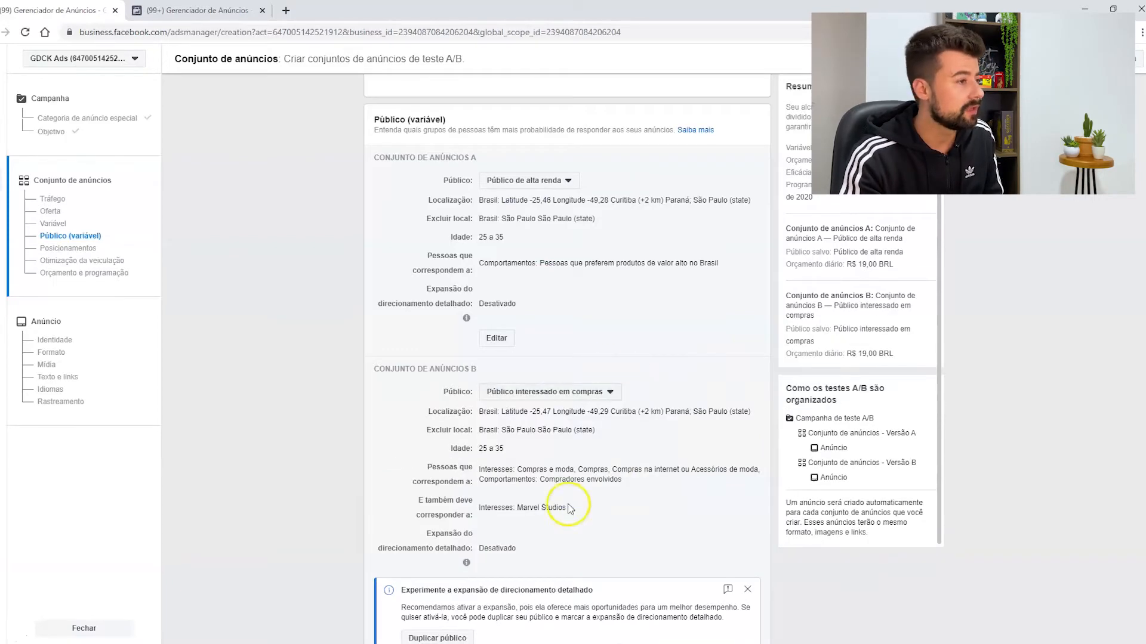
{"action": "scroll", "coordinate": [626, 519], "scroll_direction": "down", "scroll_amount": 2}
{"action": "left_click", "coordinate": [747, 467]}
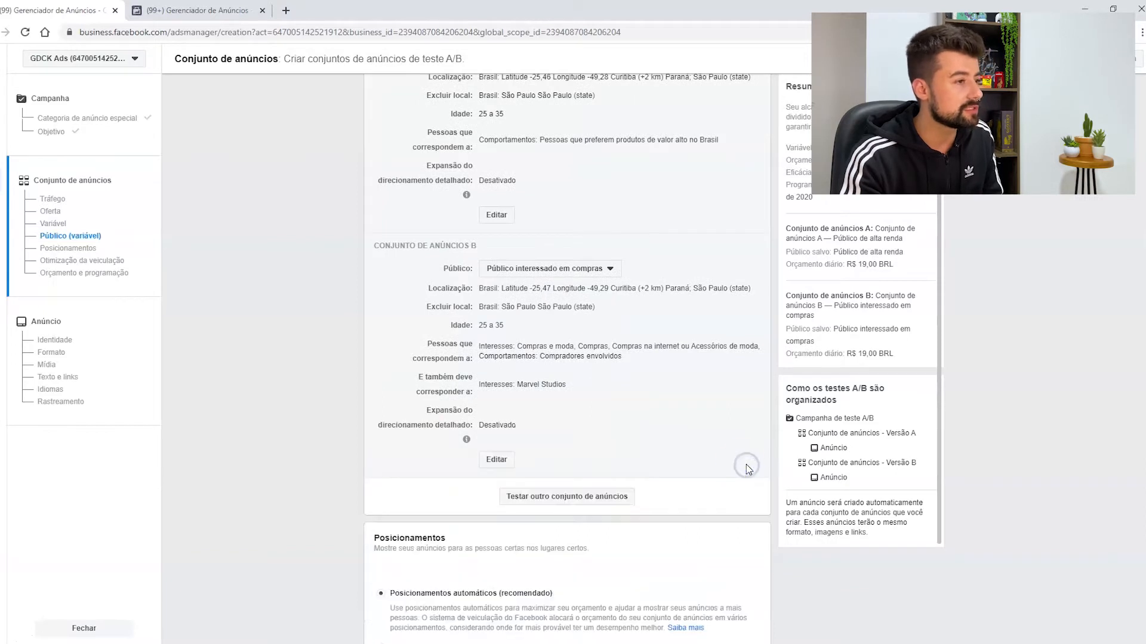
Step: Switch the A/B test budget to Orçamento vitalício and set the amount to R$ 200,00
{"action": "scroll", "coordinate": [608, 397], "scroll_direction": "down", "scroll_amount": 1}
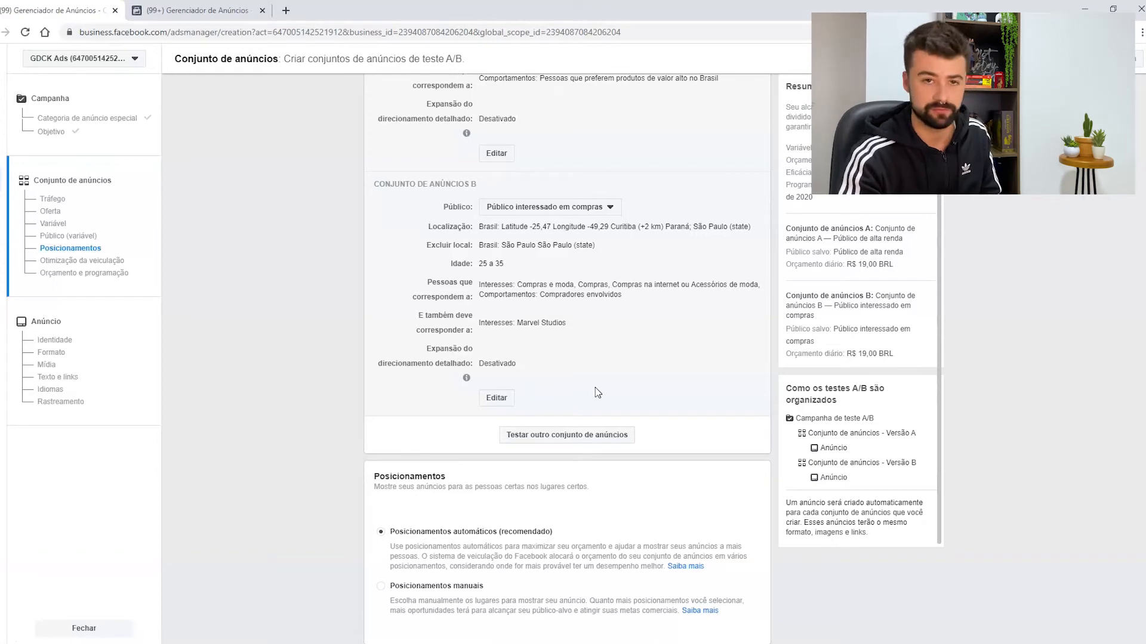
{"action": "scroll", "coordinate": [595, 393], "scroll_direction": "down", "scroll_amount": 3}
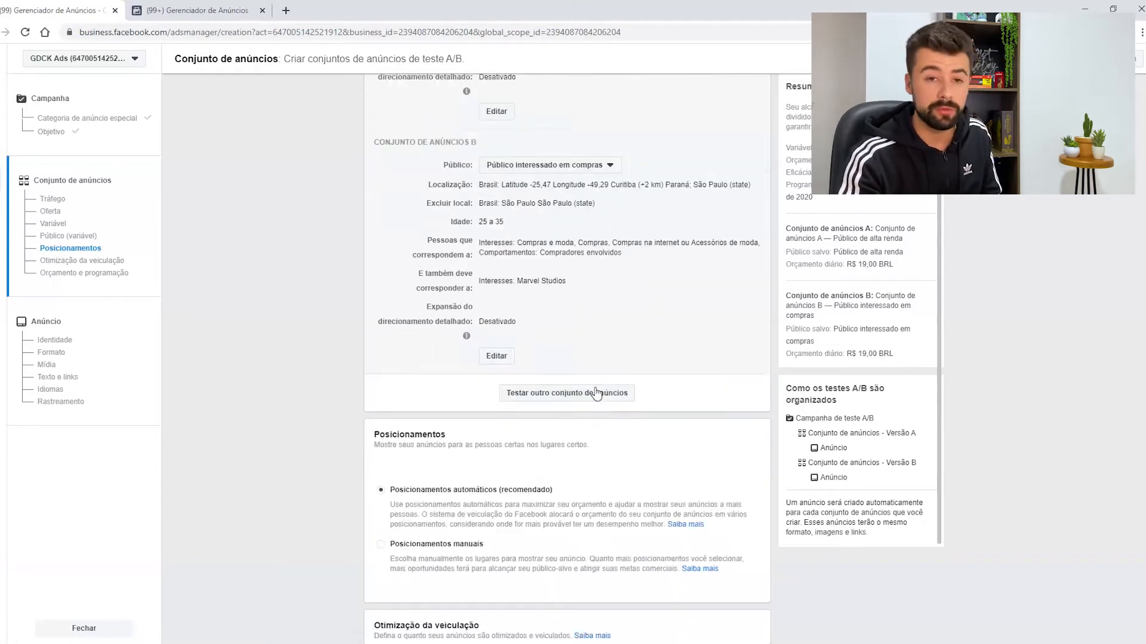
{"action": "scroll", "coordinate": [595, 392], "scroll_direction": "down", "scroll_amount": 3}
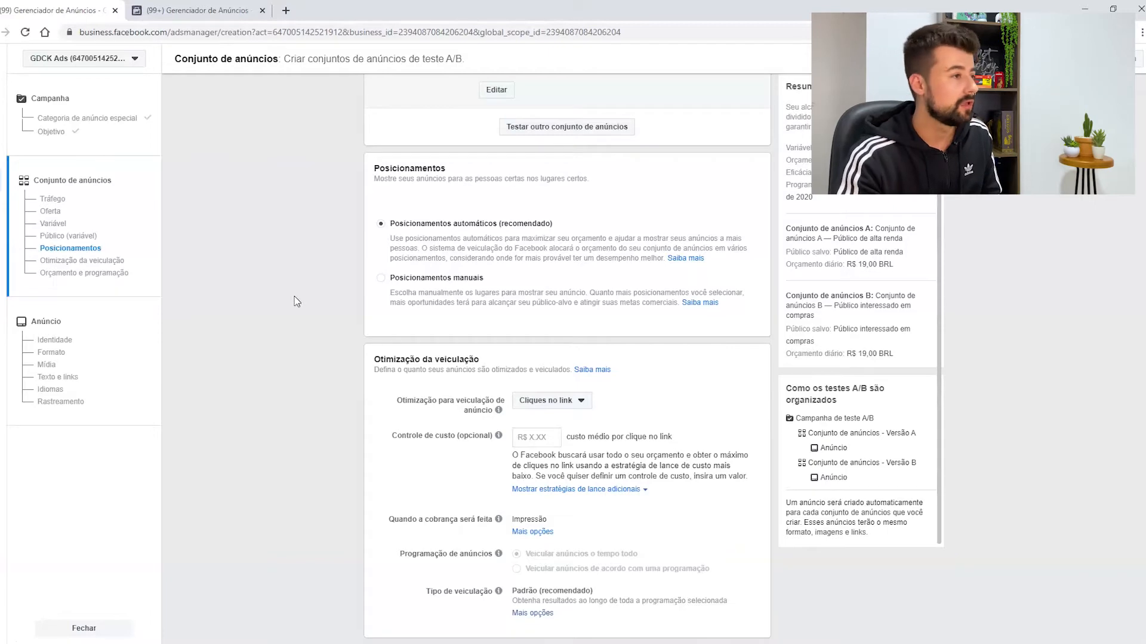
{"action": "scroll", "coordinate": [296, 301], "scroll_direction": "down", "scroll_amount": 1}
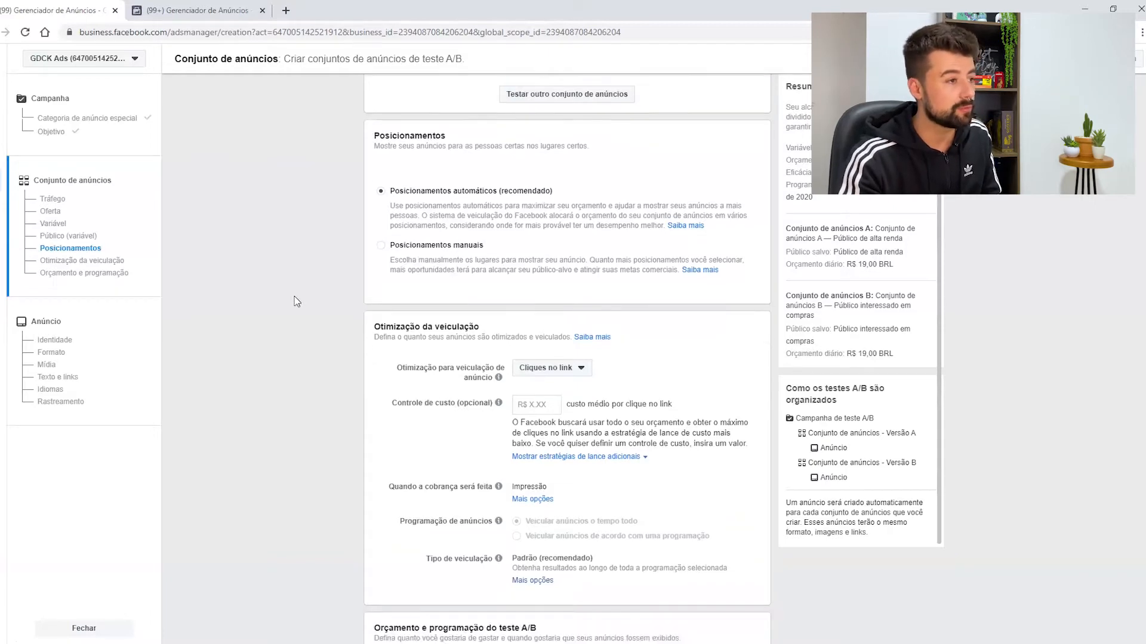
{"action": "scroll", "coordinate": [296, 302], "scroll_direction": "down", "scroll_amount": 2}
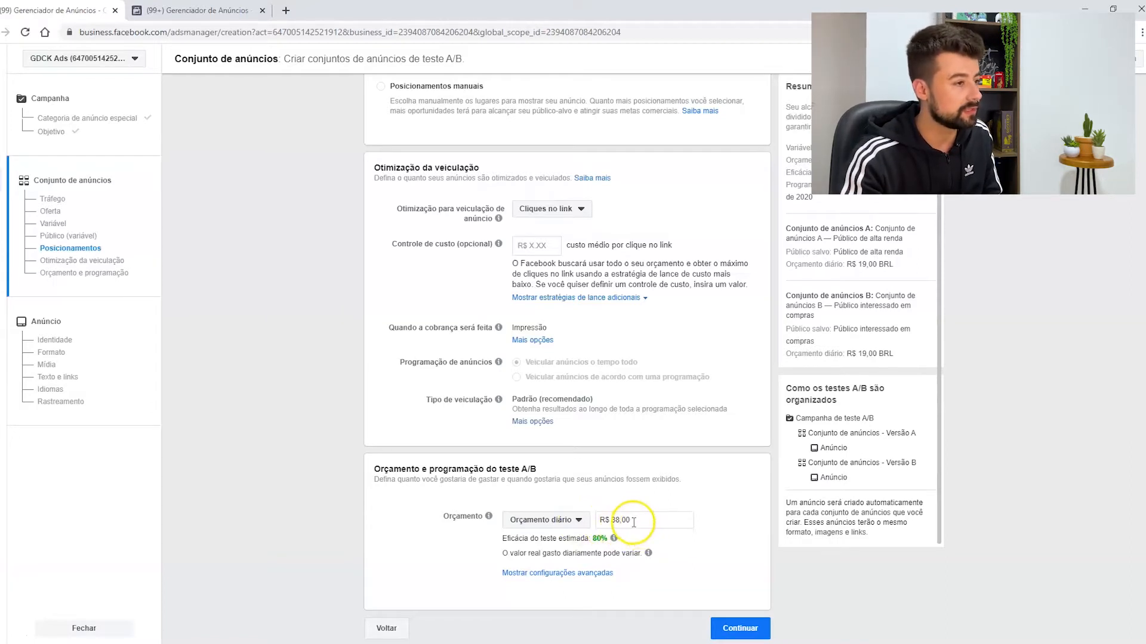
{"action": "left_click", "coordinate": [576, 520]}
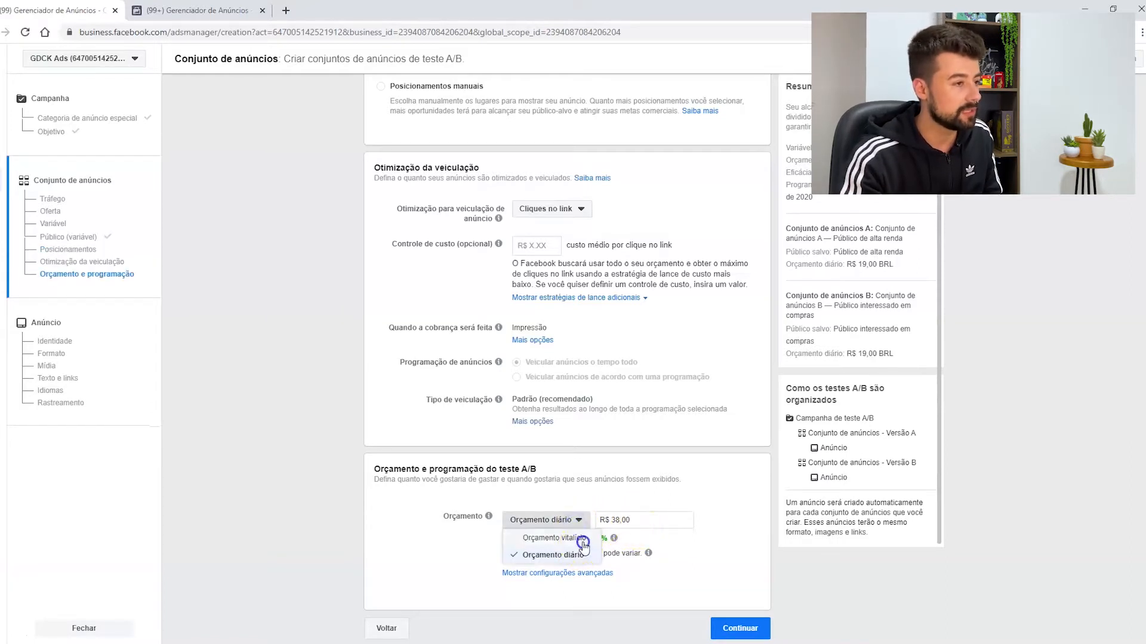
{"action": "left_click", "coordinate": [582, 539]}
{"action": "left_click", "coordinate": [606, 536]}
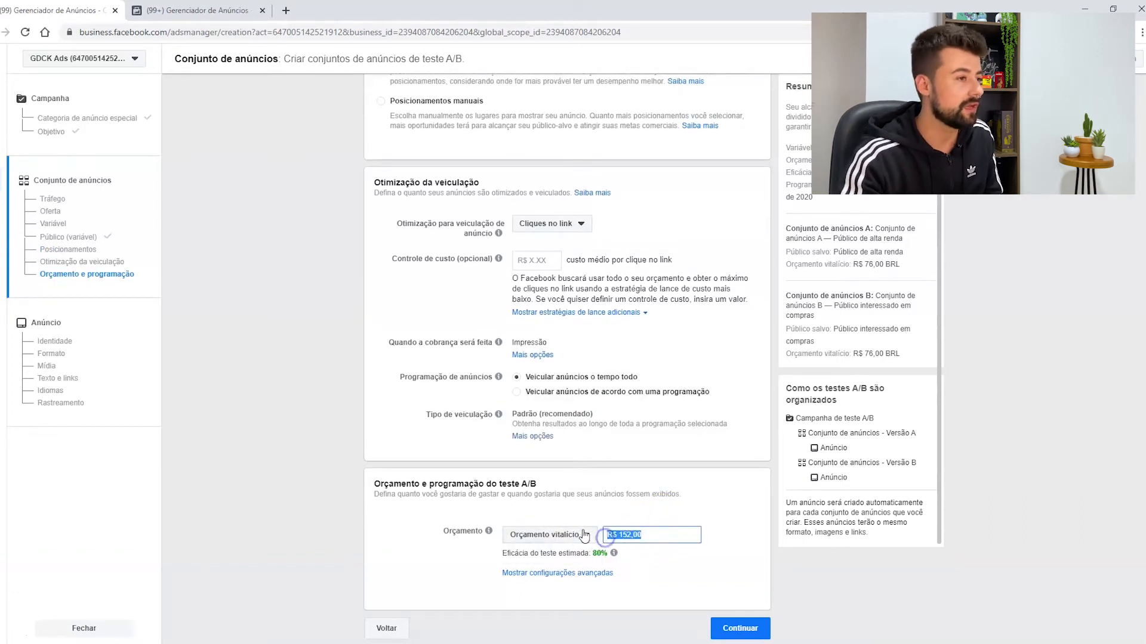
{"action": "type", "text": "200"}
{"action": "left_click", "coordinate": [717, 540]}
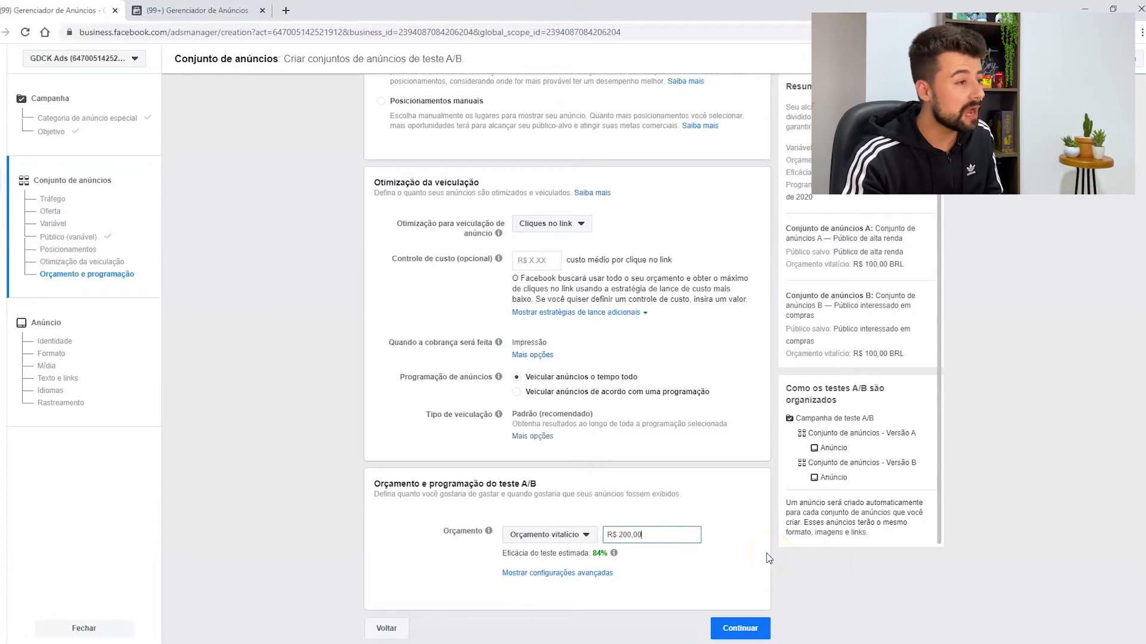
{"action": "left_click", "coordinate": [744, 555]}
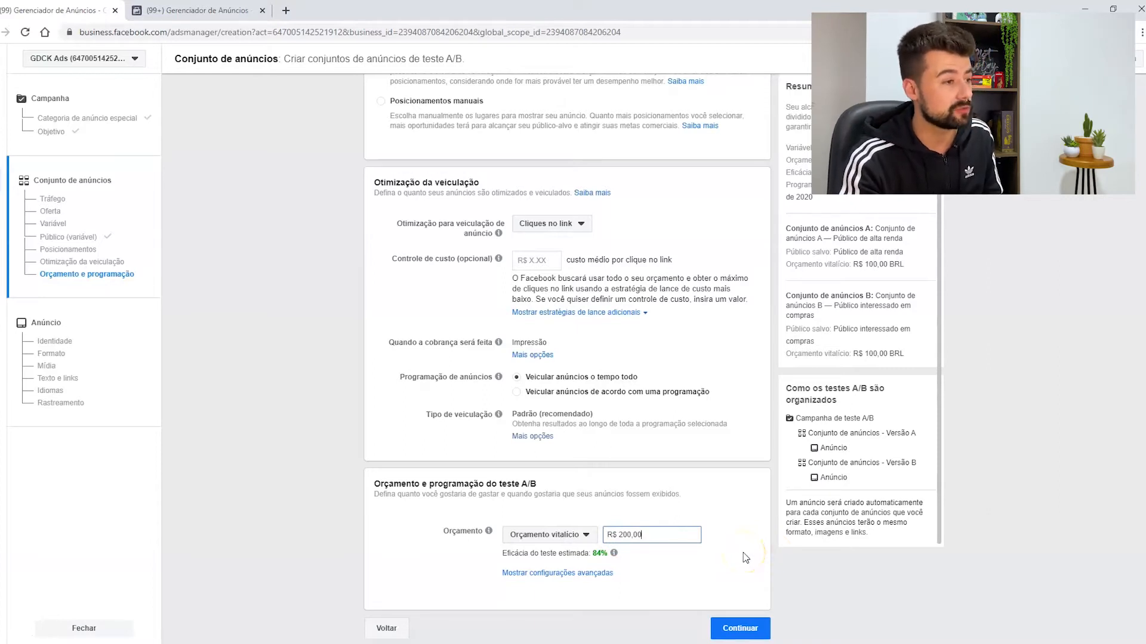
{"action": "left_click", "coordinate": [614, 554]}
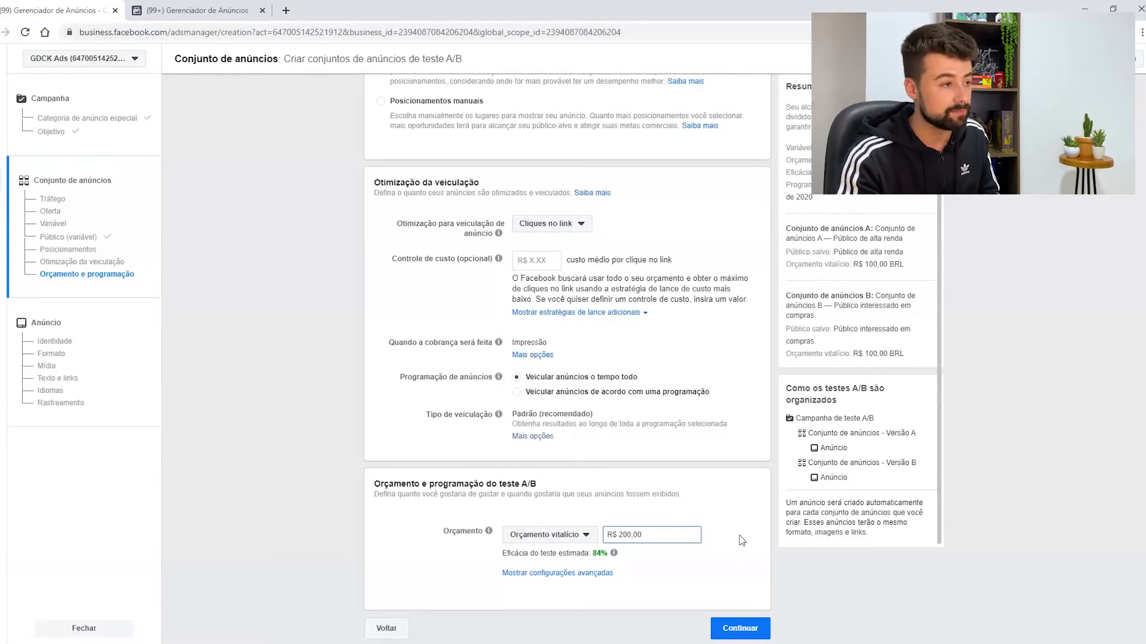
{"action": "left_click", "coordinate": [649, 537]}
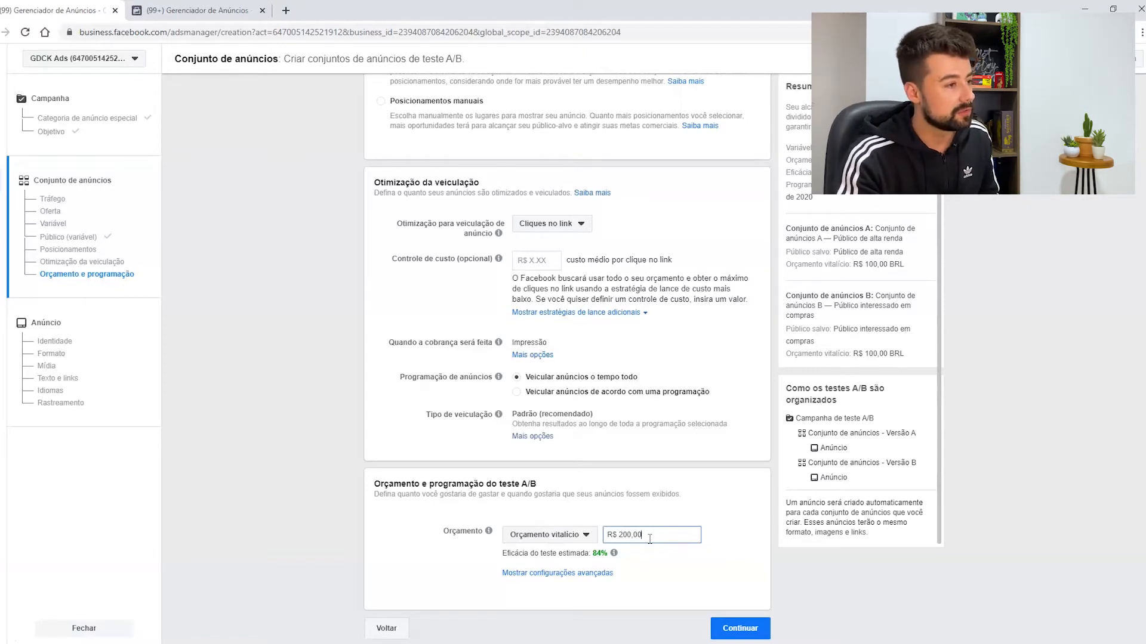
Step: Show the advanced budget settings and schedule the A/B test to start today with a duration of 10 days
{"action": "left_click", "coordinate": [604, 573]}
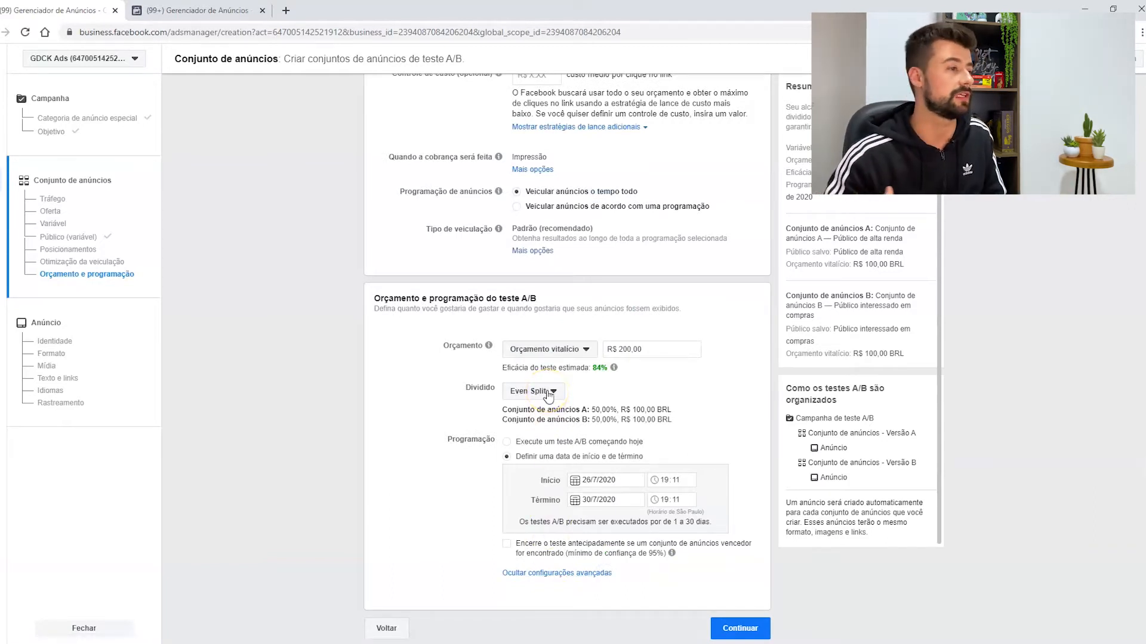
{"action": "left_click", "coordinate": [516, 442]}
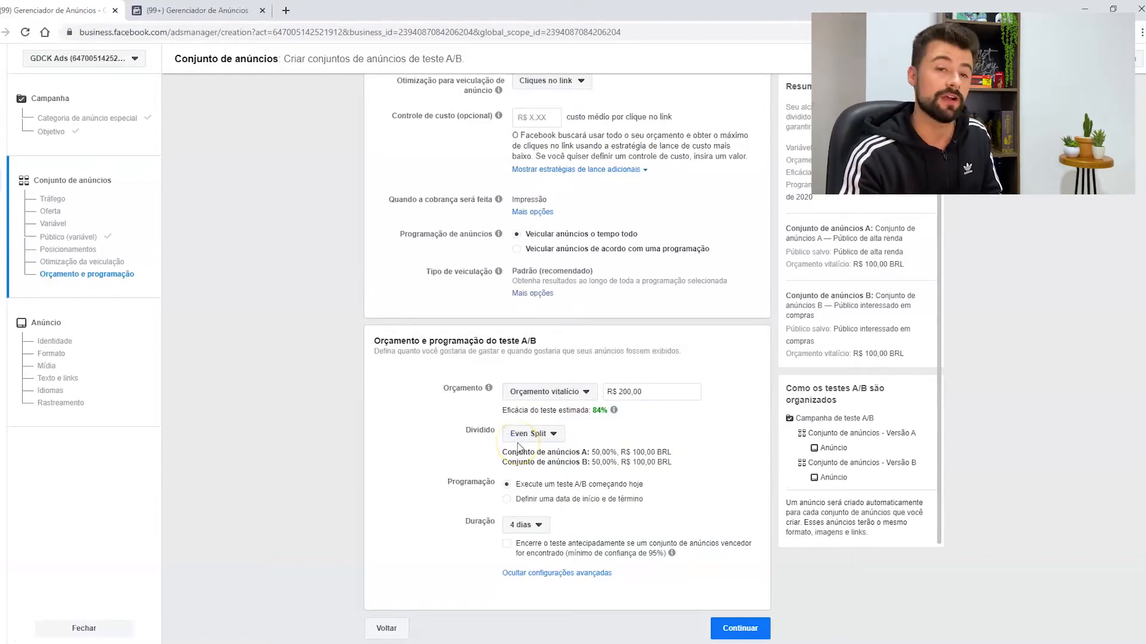
{"action": "left_click", "coordinate": [534, 526]}
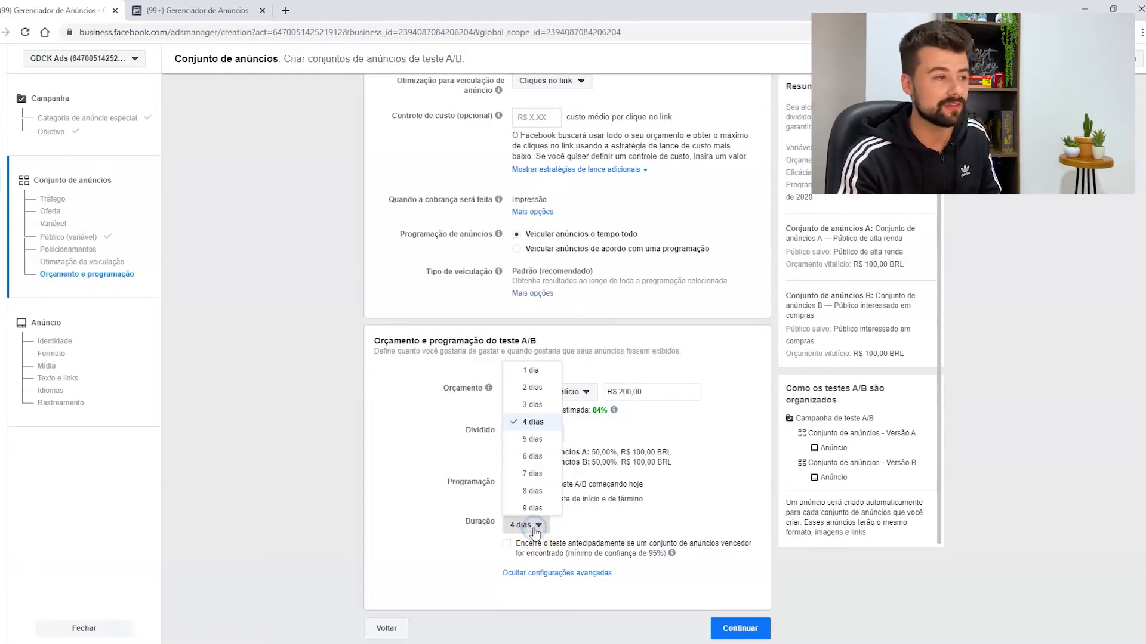
{"action": "scroll", "coordinate": [537, 471], "scroll_direction": "down", "scroll_amount": 1}
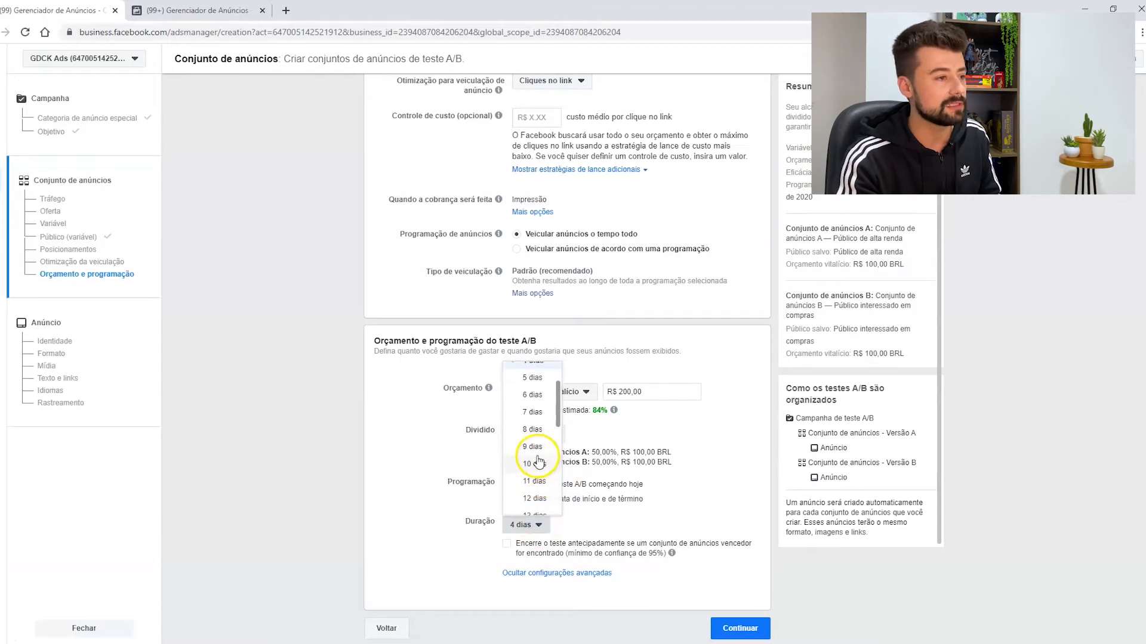
{"action": "left_click", "coordinate": [537, 464]}
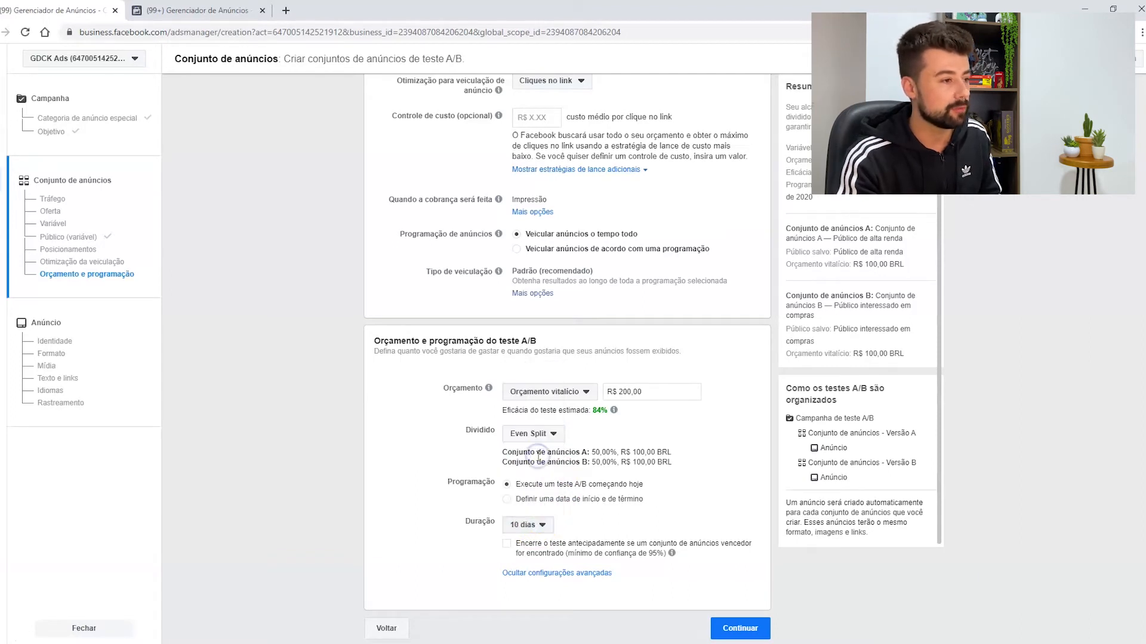
Step: Try a test duration of 30 days with a lifetime budget of R$ 100,00
{"action": "left_click", "coordinate": [531, 526]}
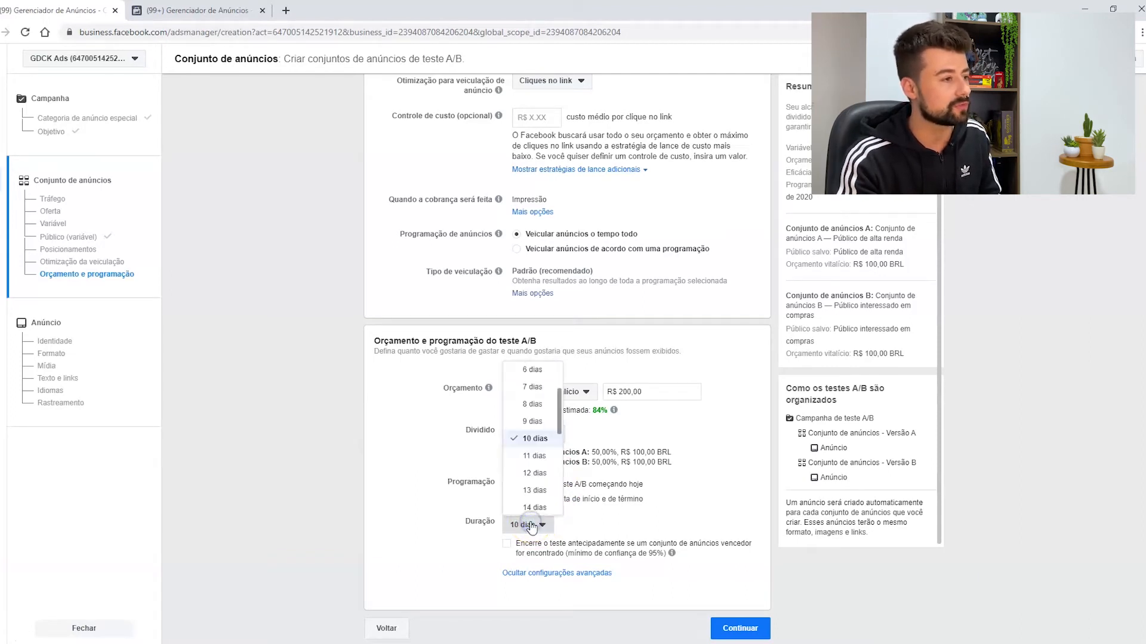
{"action": "scroll", "coordinate": [534, 489], "scroll_direction": "down", "scroll_amount": 5}
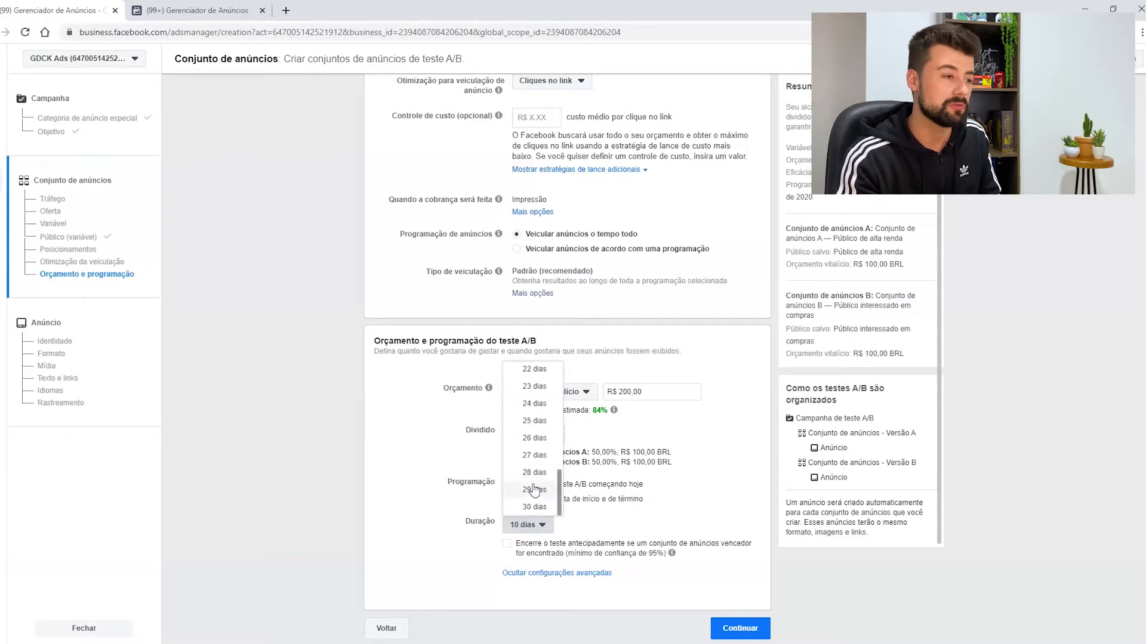
{"action": "left_click", "coordinate": [535, 508]}
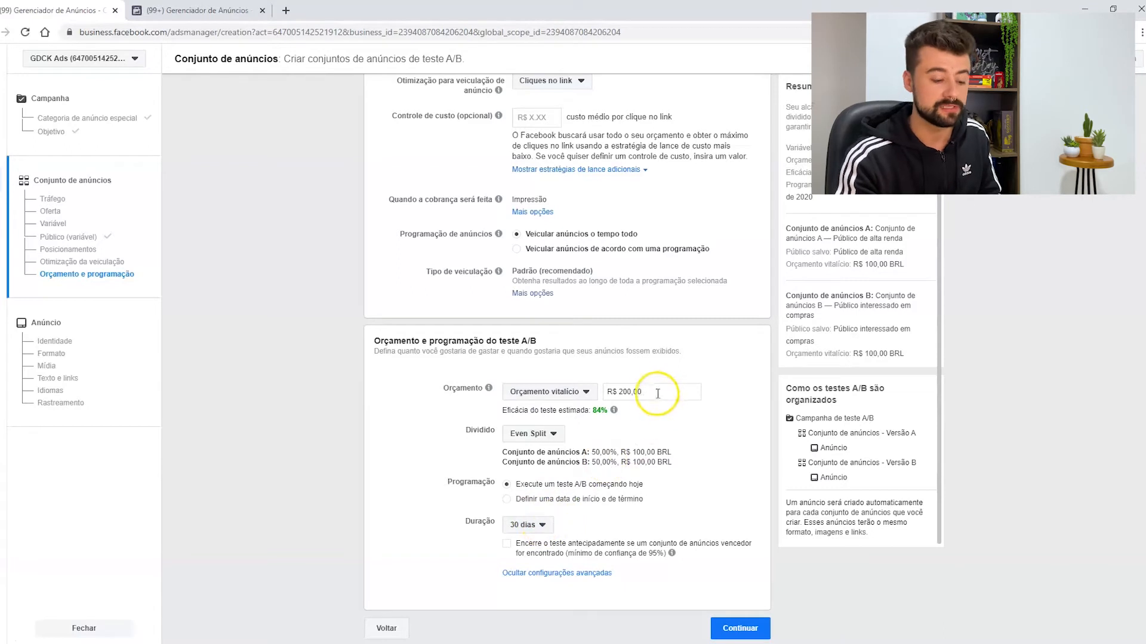
{"action": "left_click_drag", "start_coordinate": [660, 392], "coordinate": [601, 395]}
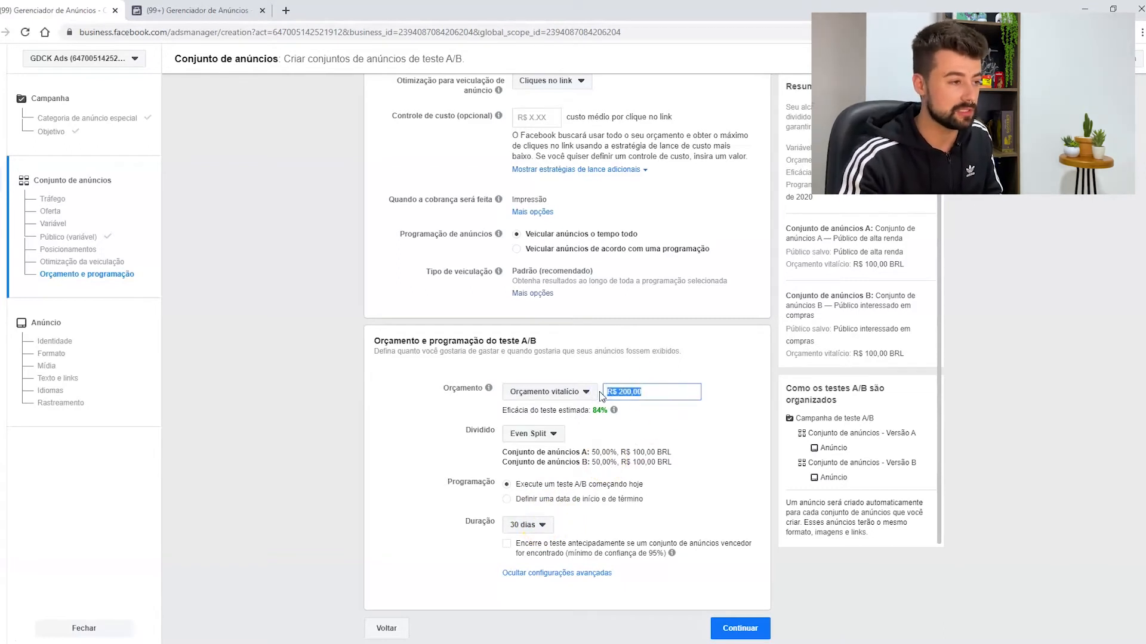
{"action": "type", "text": "100"}
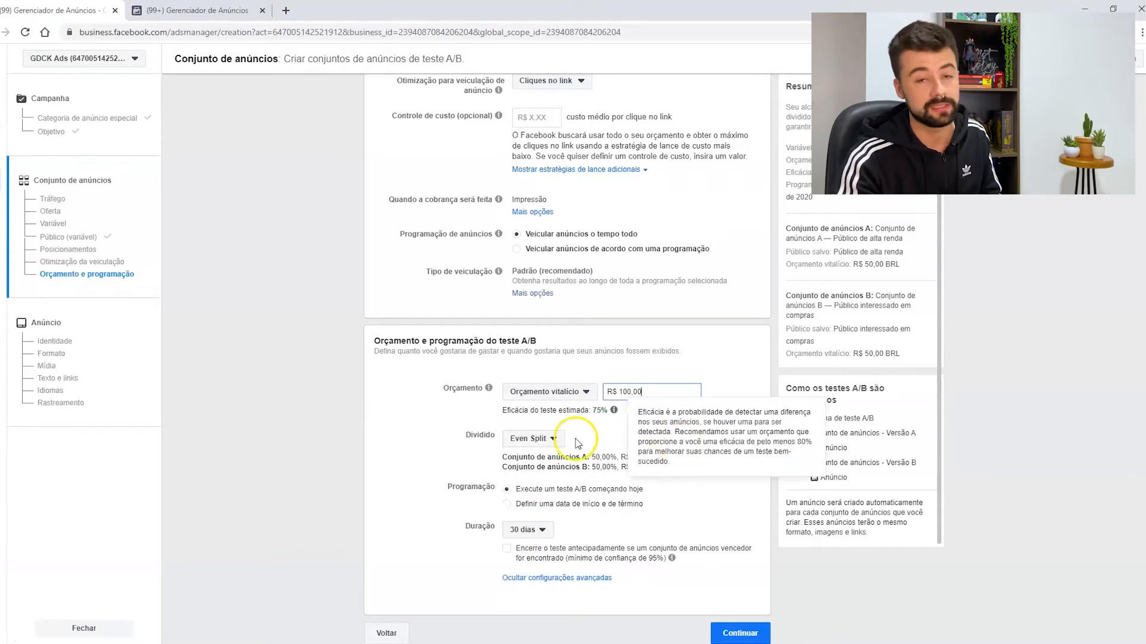
{"action": "left_click", "coordinate": [716, 564]}
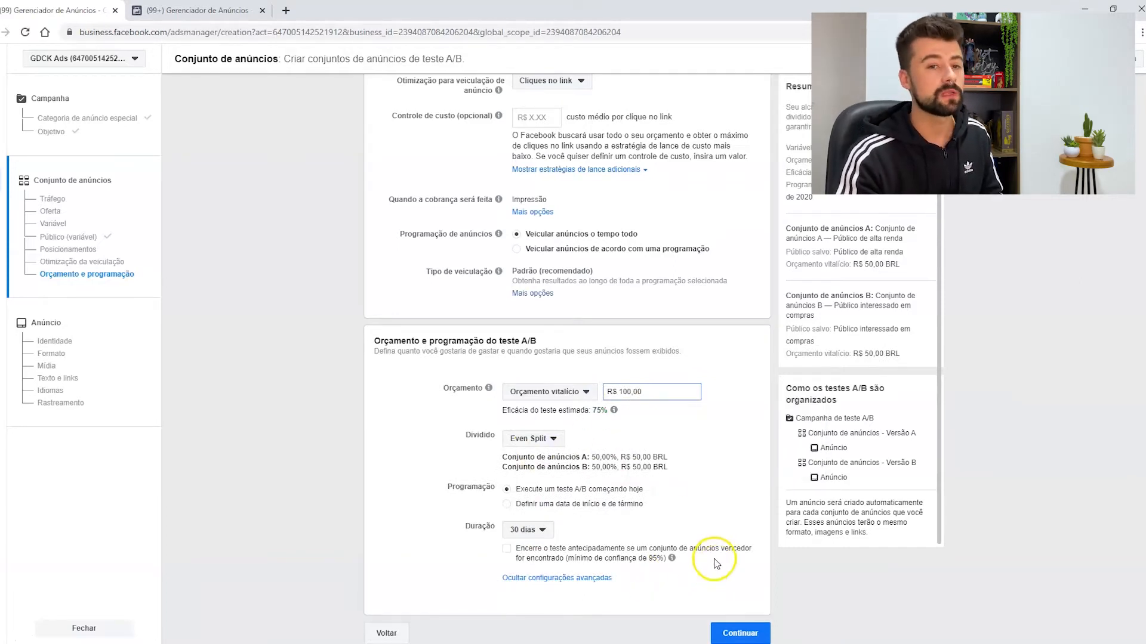
Step: Try a lifetime budget of R$ 50,00 for the A/B test
{"action": "left_click", "coordinate": [660, 392]}
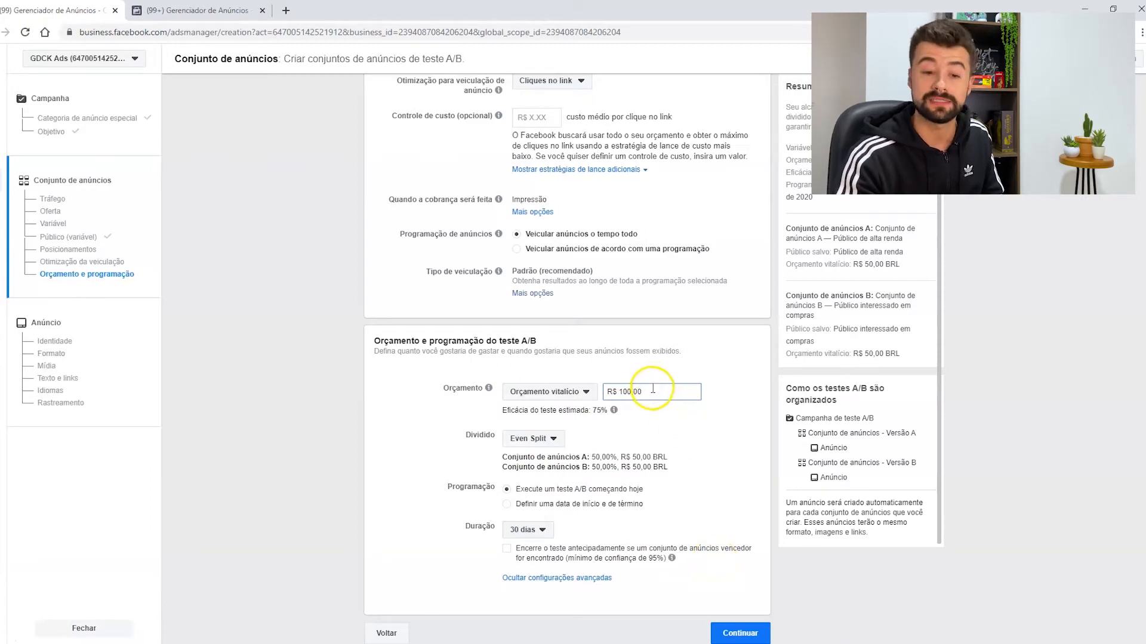
{"action": "left_click_drag", "start_coordinate": [660, 392], "coordinate": [568, 392]}
{"action": "left_click", "coordinate": [1074, 462]}
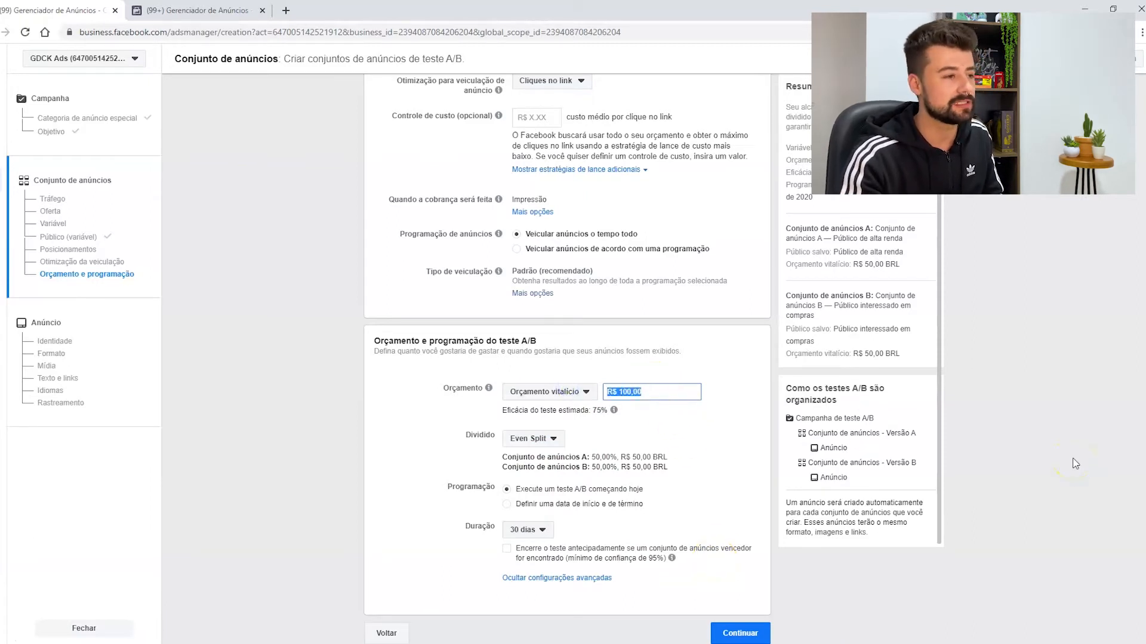
{"action": "type", "text": "50"}
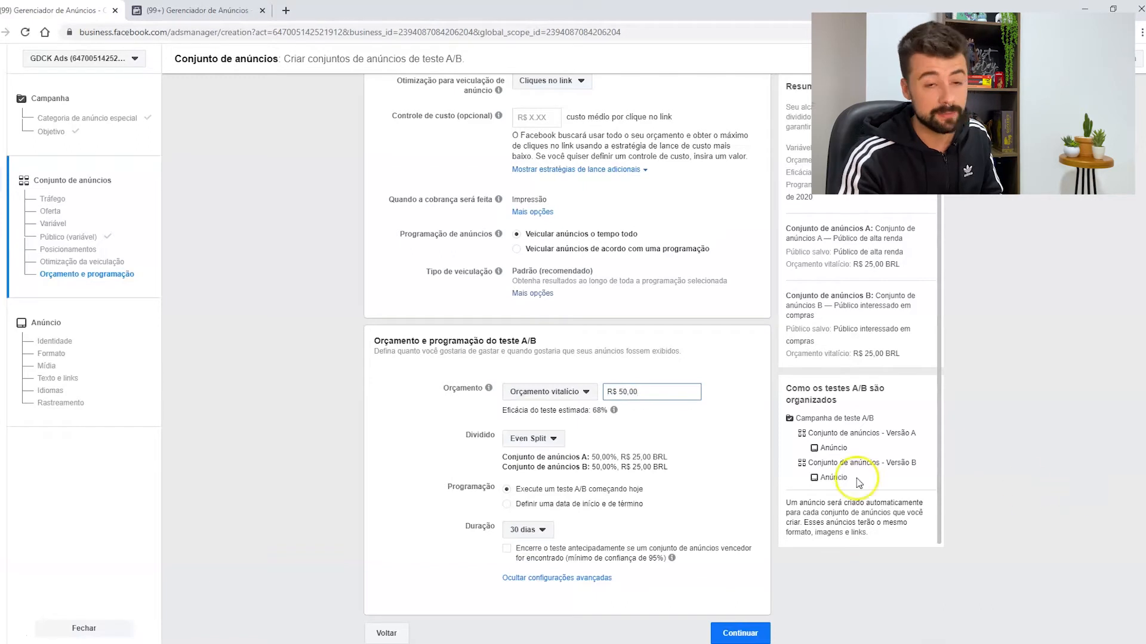
{"action": "left_click", "coordinate": [729, 488]}
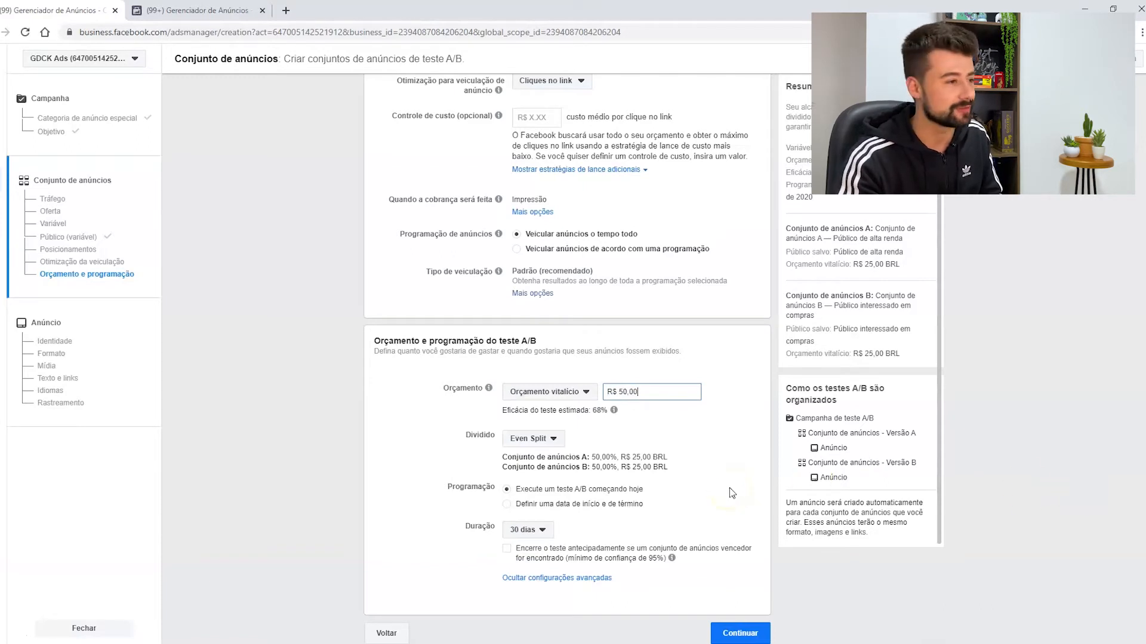
Step: Try a test duration of 10 days and settle on 4 days
{"action": "left_click_drag", "start_coordinate": [651, 392], "coordinate": [579, 393]}
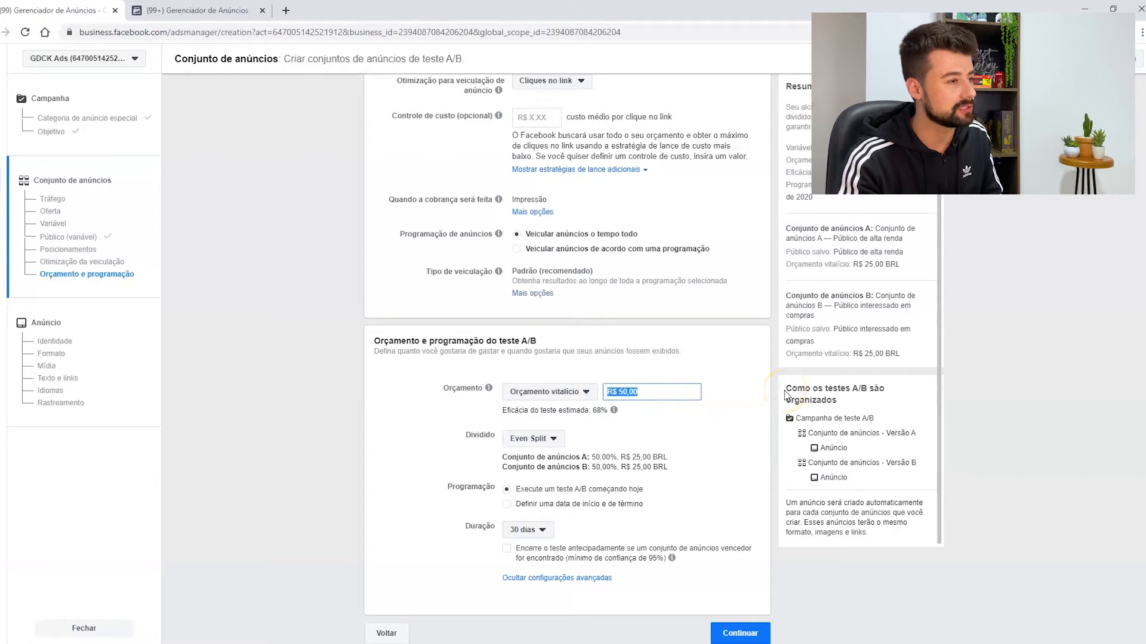
{"action": "left_click", "coordinate": [518, 530]}
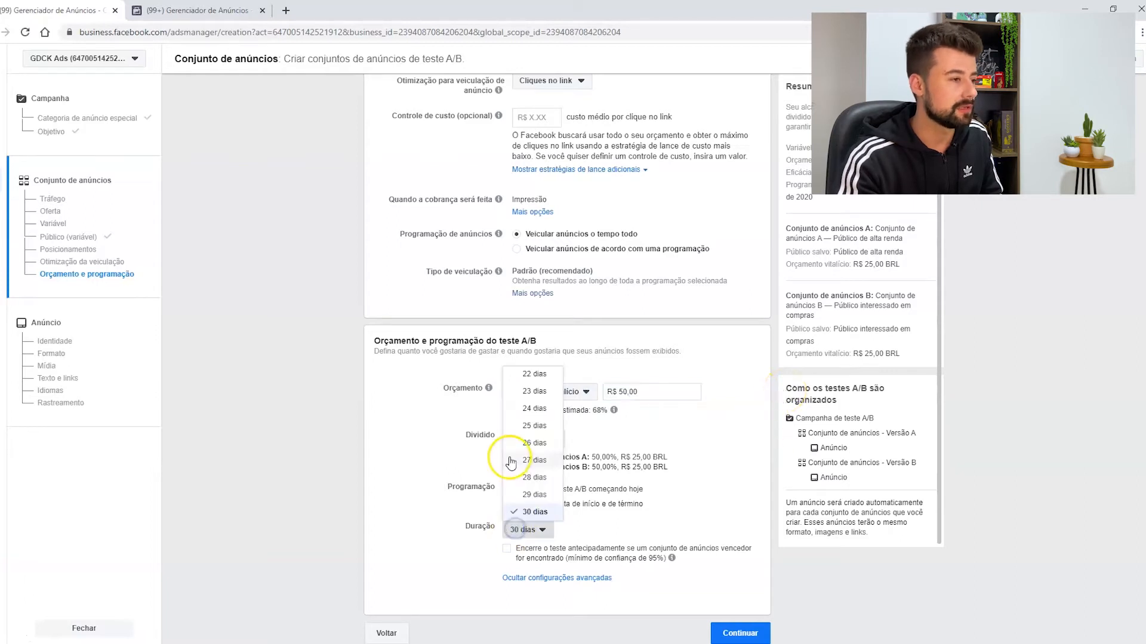
{"action": "scroll", "coordinate": [535, 442], "scroll_direction": "up", "scroll_amount": 3}
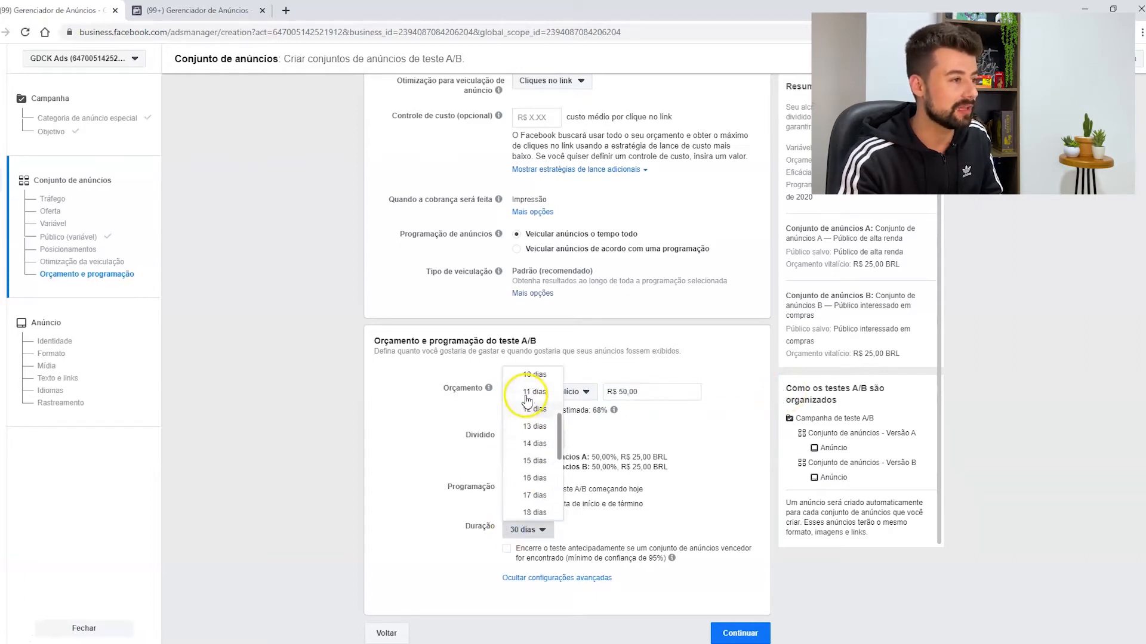
{"action": "left_click", "coordinate": [535, 412]}
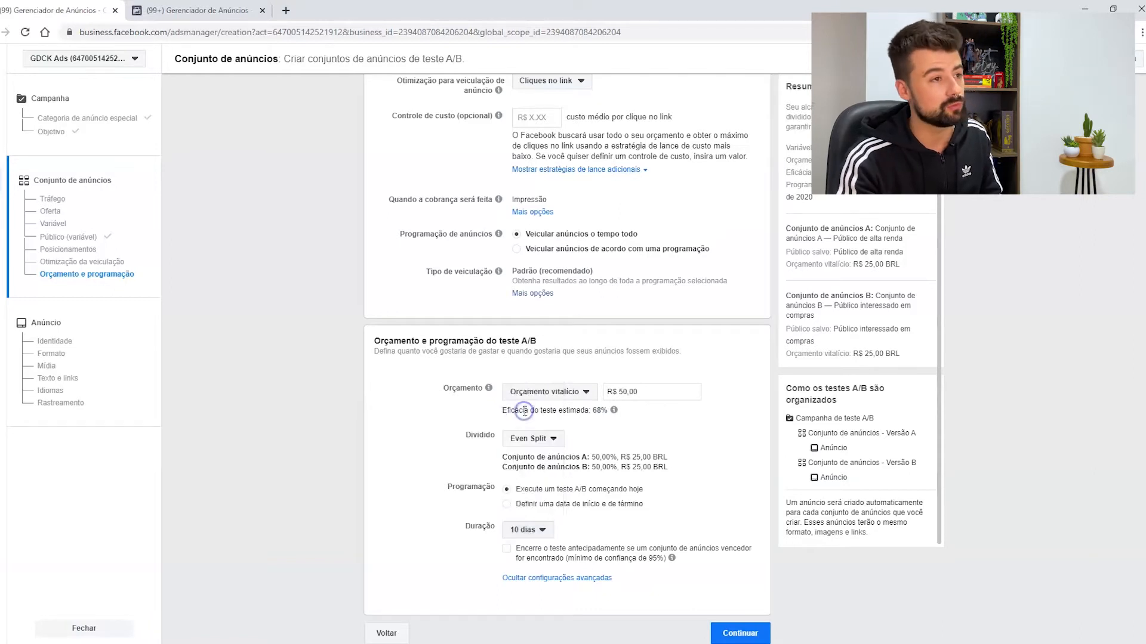
{"action": "scroll", "coordinate": [574, 604], "scroll_direction": "up", "scroll_amount": 1}
{"action": "left_click", "coordinate": [539, 593]}
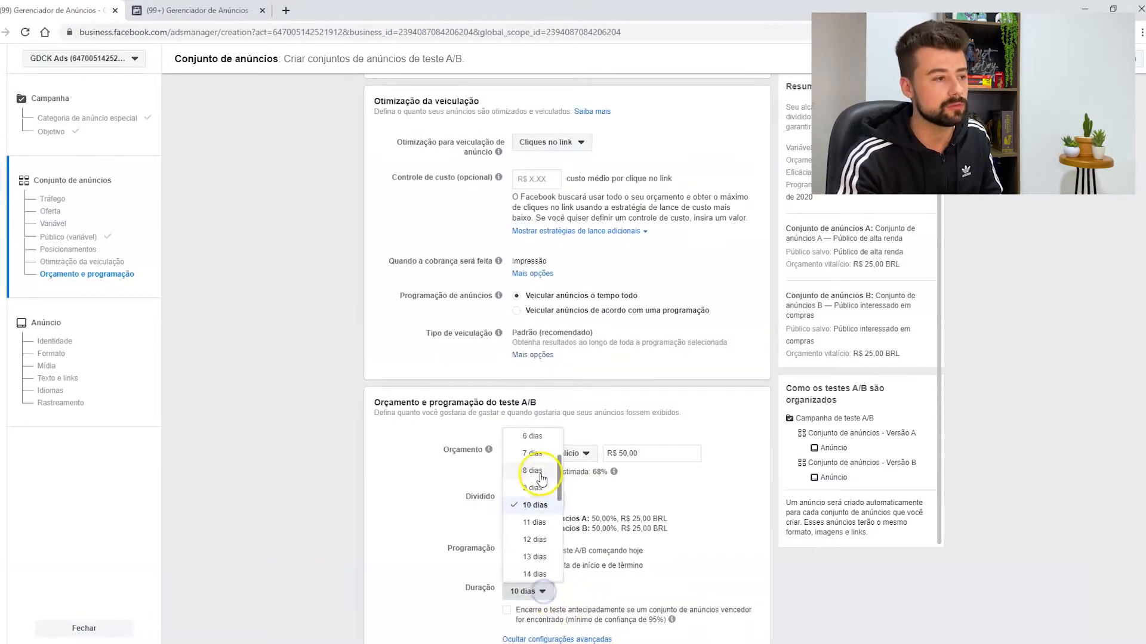
{"action": "left_click", "coordinate": [533, 488]}
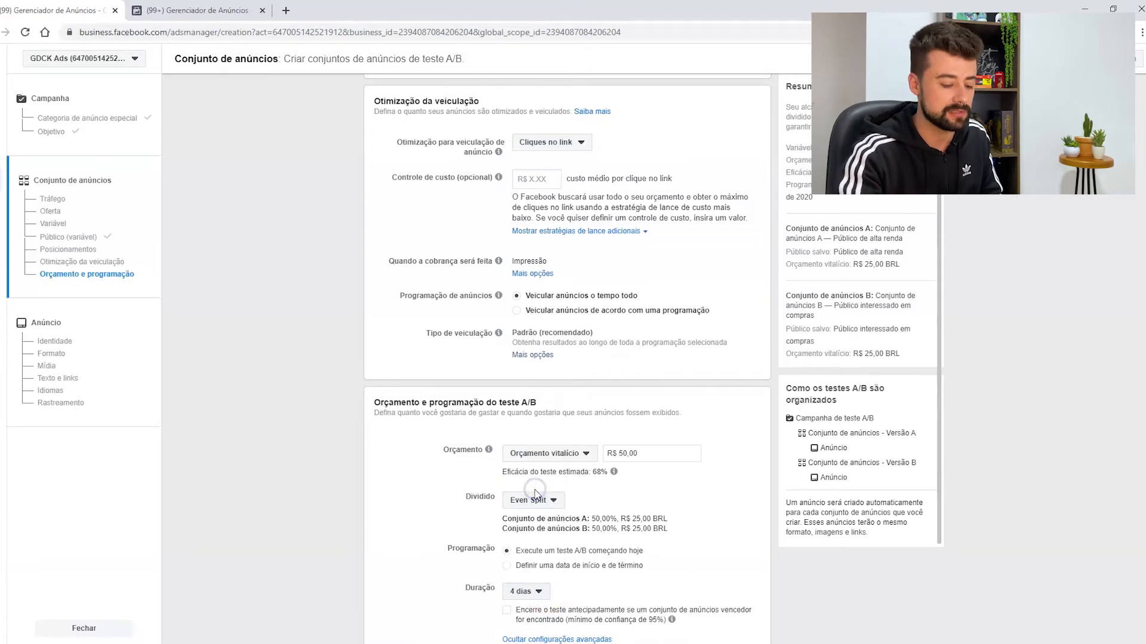
Step: Try a lifetime budget of R$ 100,00 with the 4-day test duration
{"action": "left_click_drag", "start_coordinate": [662, 453], "coordinate": [565, 439]}
{"action": "type", "text": "100"}
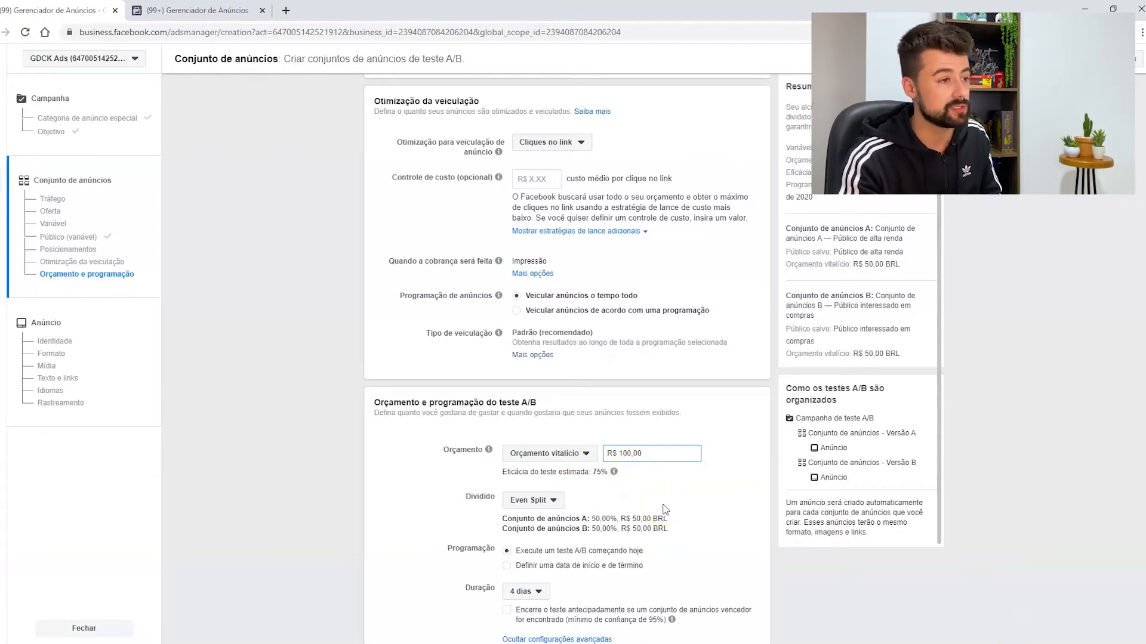
Step: Set the A/B test's lifetime budget to R$ 200,00
{"action": "scroll", "coordinate": [664, 509], "scroll_direction": "down", "scroll_amount": 1}
{"action": "left_click_drag", "start_coordinate": [656, 392], "coordinate": [587, 385]}
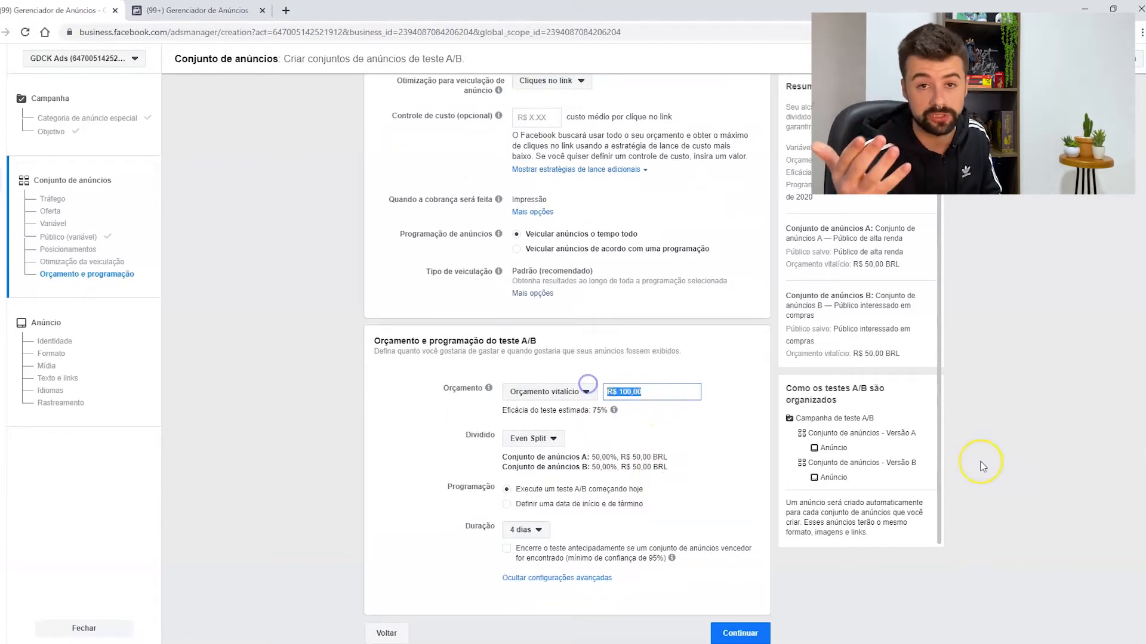
{"action": "type", "text": "2"}
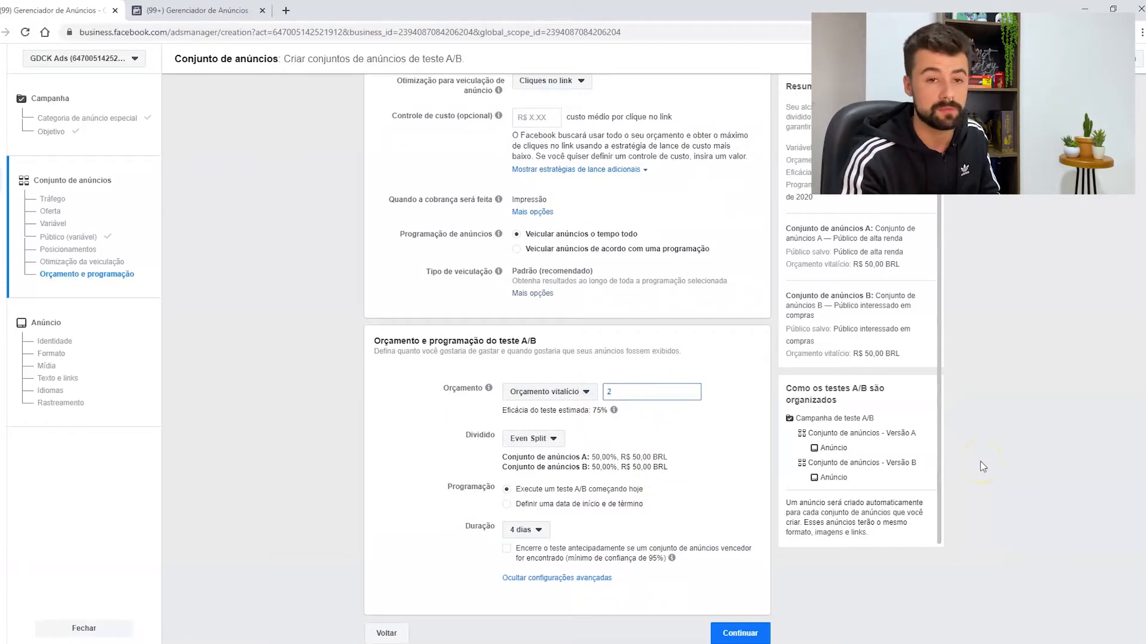
{"action": "type", "text": "00"}
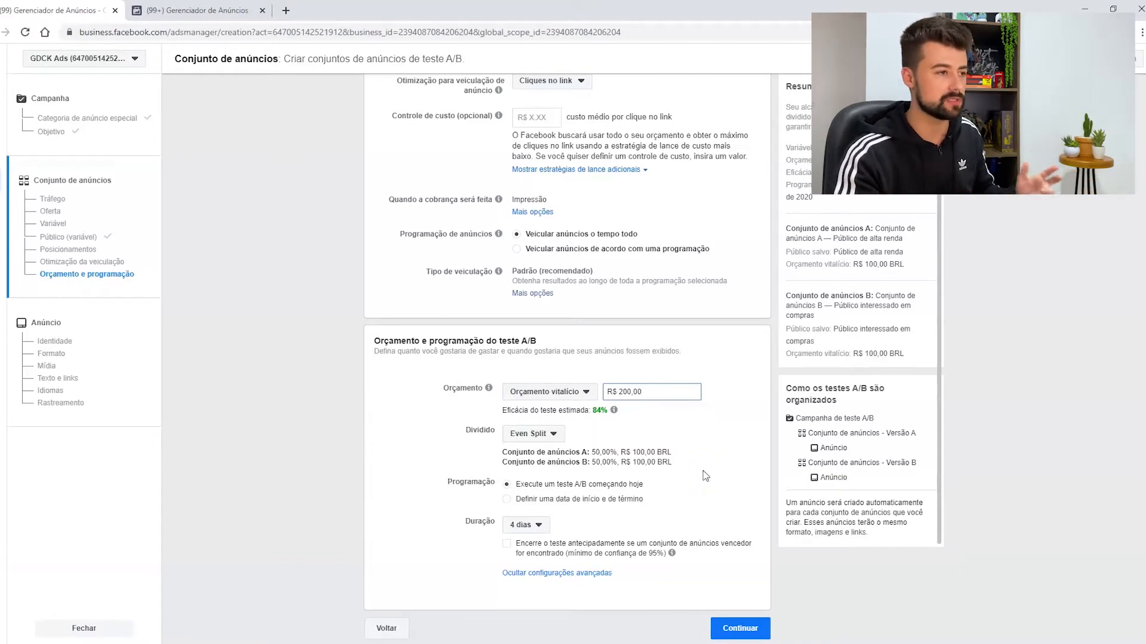
Step: Review the start-today schedule option and the even budget split between ad sets A and B
{"action": "left_click", "coordinate": [613, 485]}
{"action": "left_click_drag", "start_coordinate": [613, 484], "coordinate": [738, 493]}
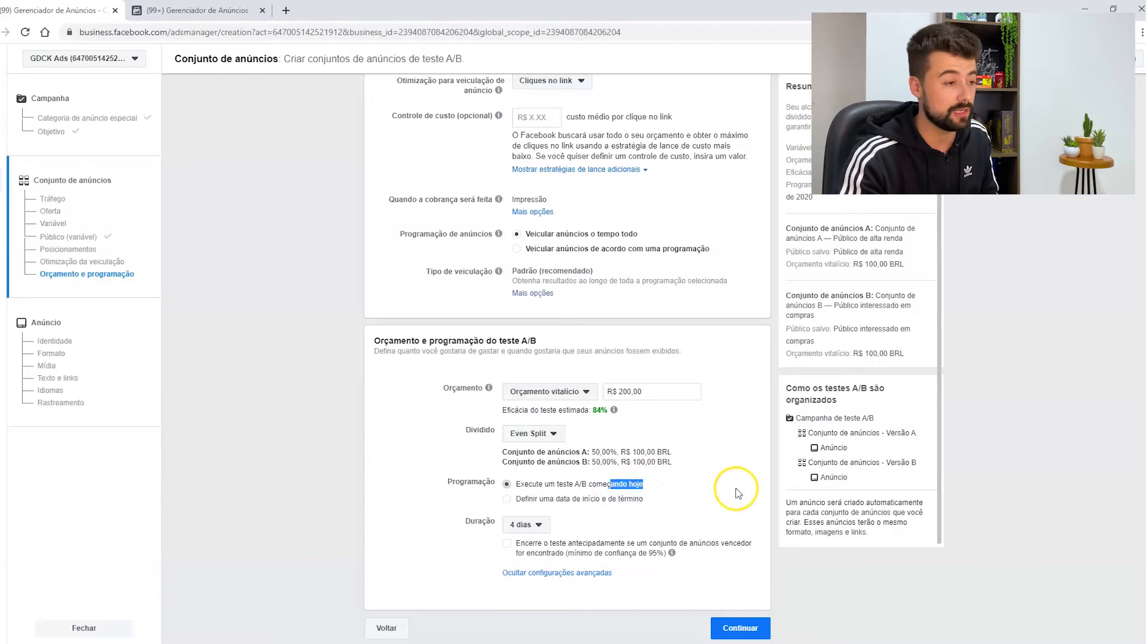
{"action": "left_click", "coordinate": [738, 493]}
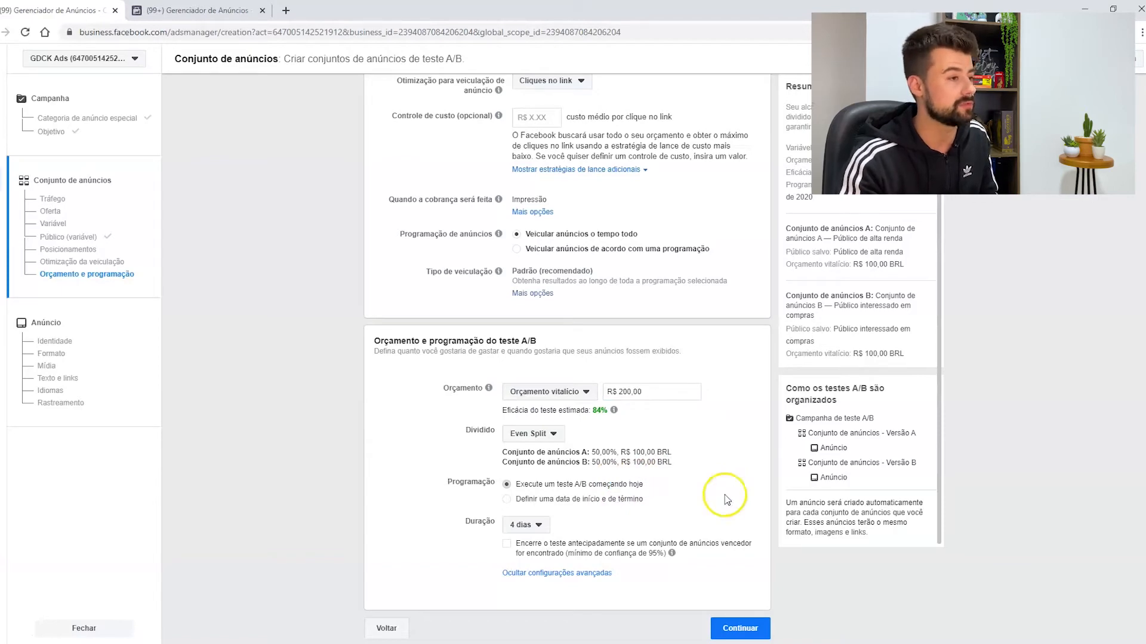
{"action": "left_click", "coordinate": [558, 573]}
{"action": "left_click", "coordinate": [582, 573]}
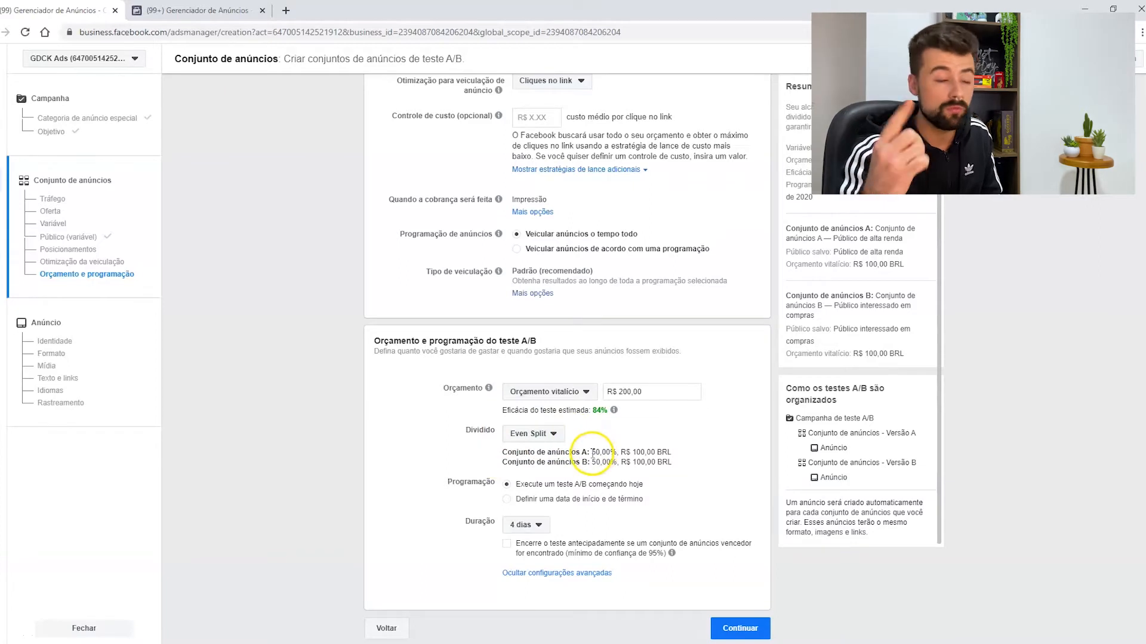
{"action": "left_click_drag", "start_coordinate": [591, 454], "coordinate": [618, 454]}
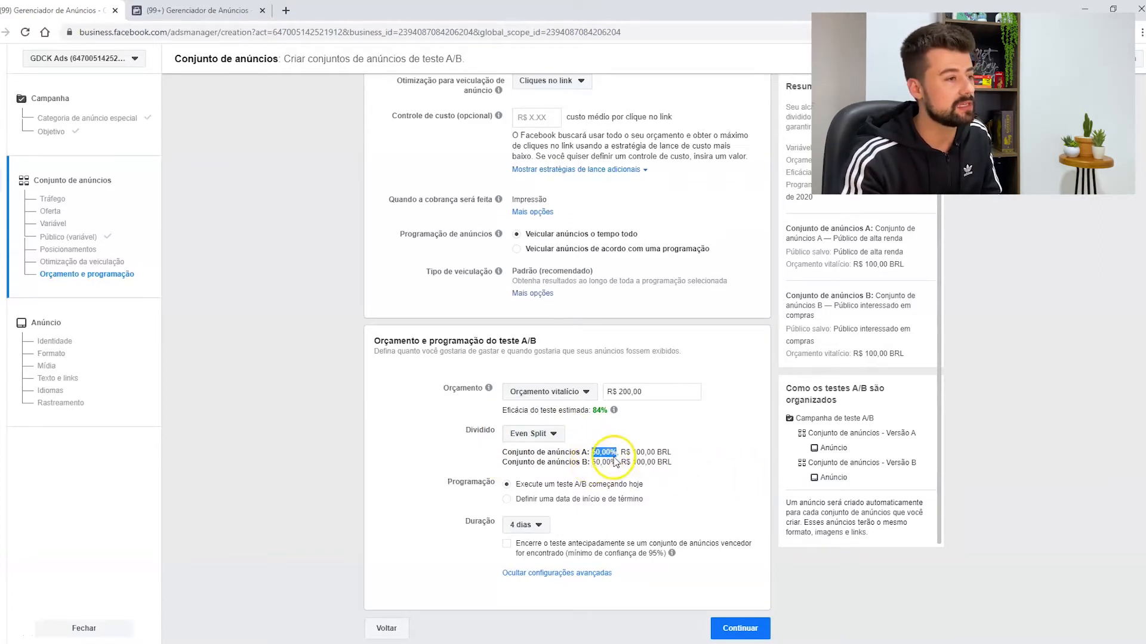
{"action": "mouse_move", "coordinate": [626, 452]}
{"action": "left_mouse_down"}
{"action": "mouse_move", "coordinate": [680, 451]}
{"action": "mouse_move", "coordinate": [624, 466]}
{"action": "left_mouse_up"}
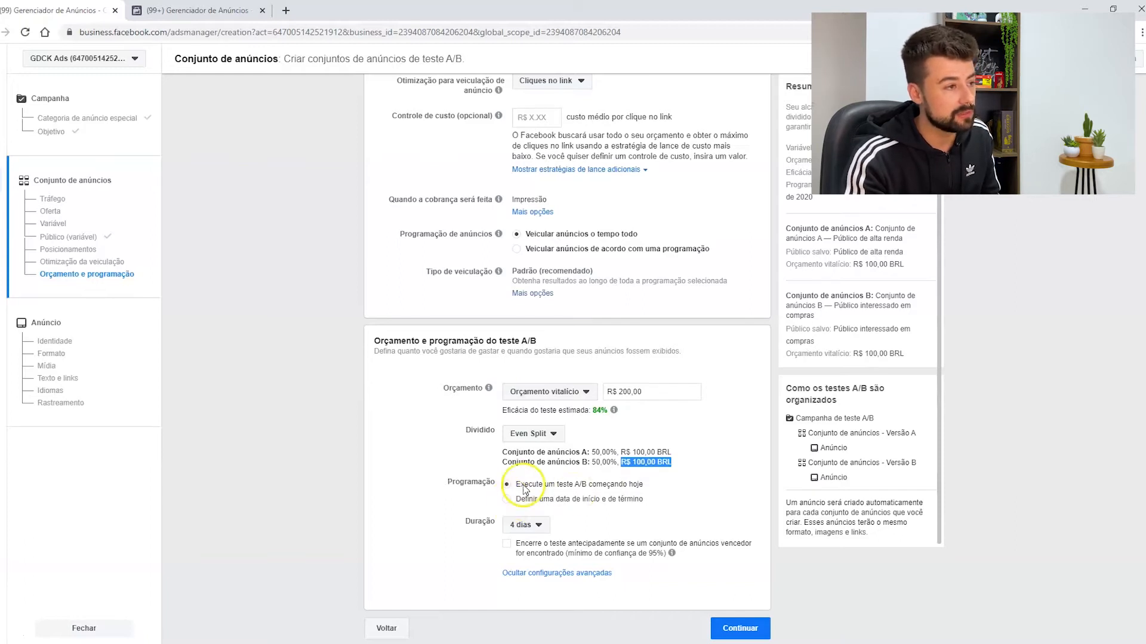
Step: Change the budget division to Weighted Split with 70,00% for ad set A
{"action": "left_click", "coordinate": [534, 434]}
{"action": "left_click", "coordinate": [540, 468]}
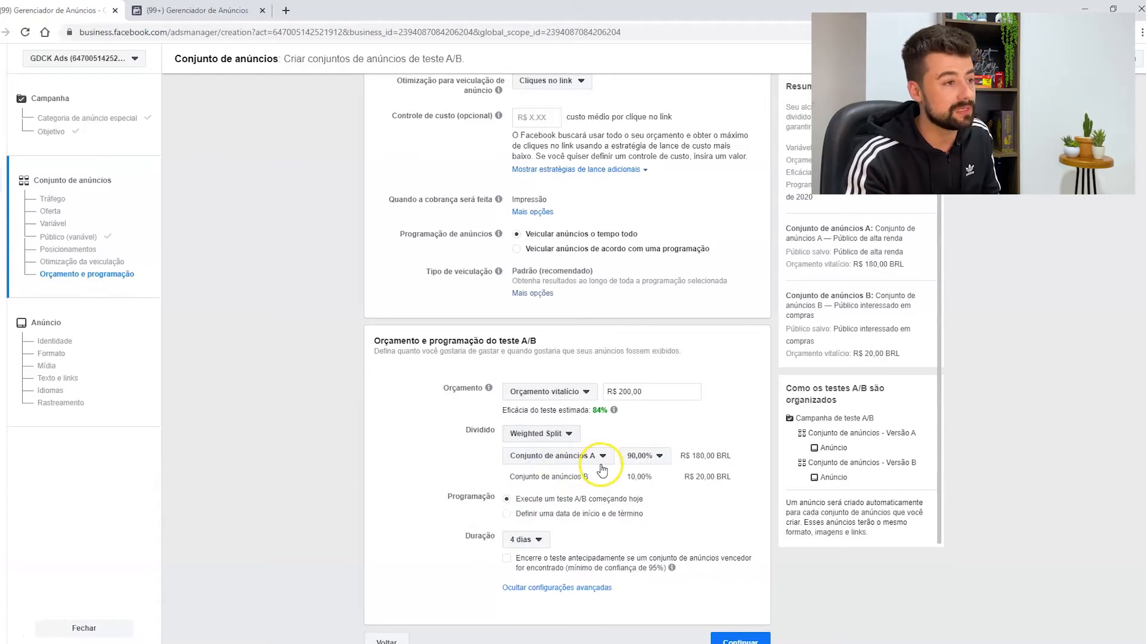
{"action": "left_click", "coordinate": [653, 466]}
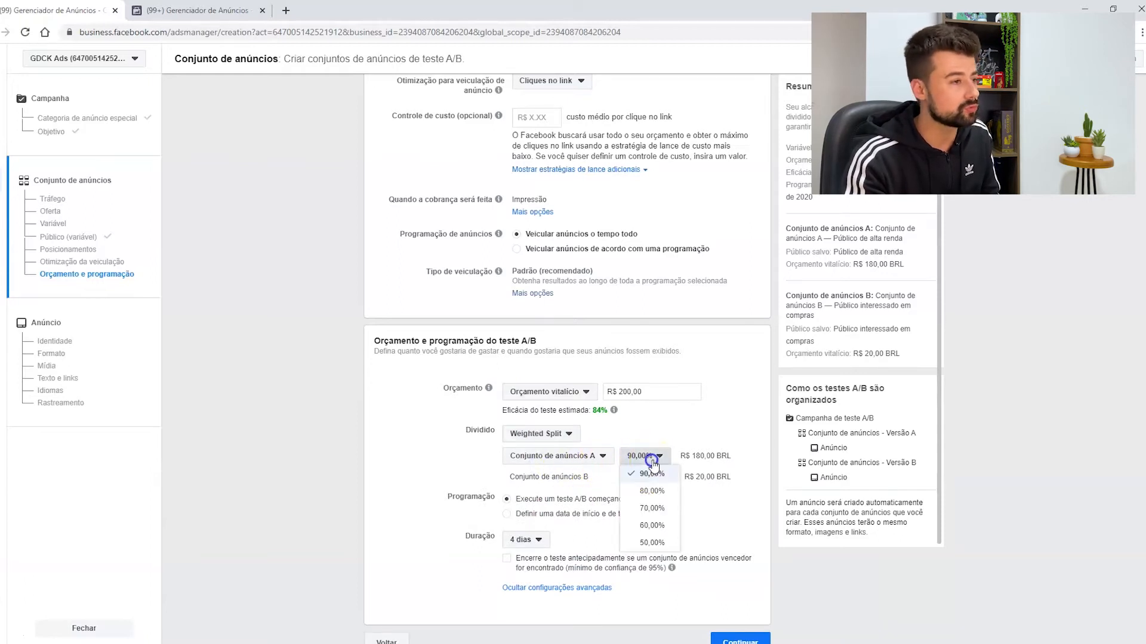
{"action": "left_click", "coordinate": [657, 508]}
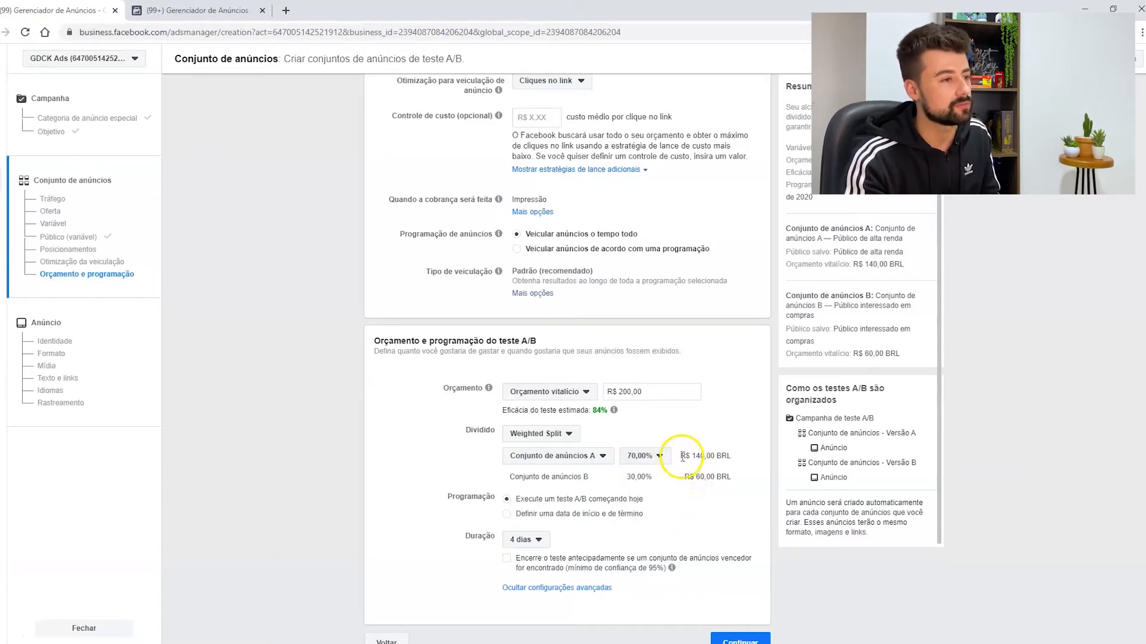
{"action": "left_click_drag", "start_coordinate": [682, 457], "coordinate": [740, 495]}
{"action": "left_click", "coordinate": [741, 496]}
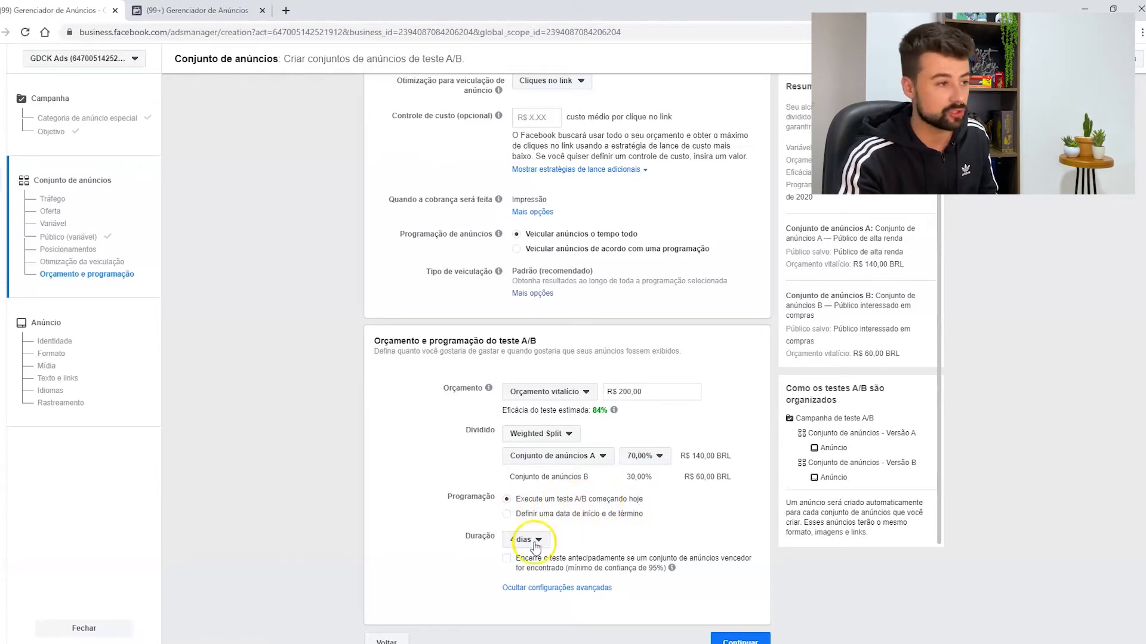
{"action": "left_click", "coordinate": [533, 542]}
{"action": "left_click", "coordinate": [534, 545]}
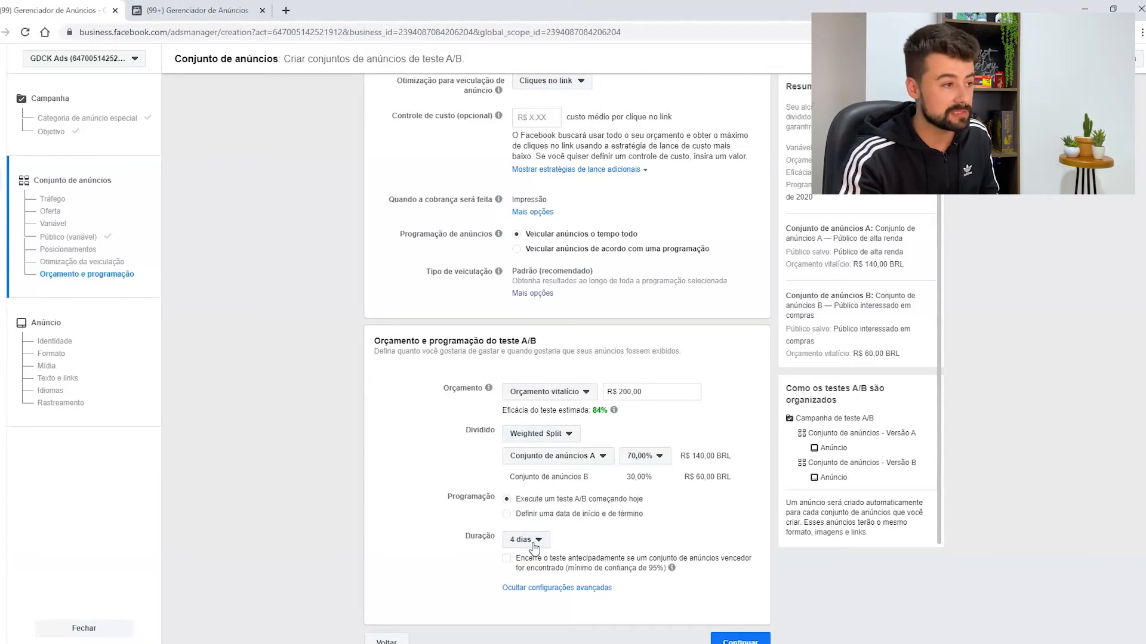
{"action": "left_click", "coordinate": [535, 543]}
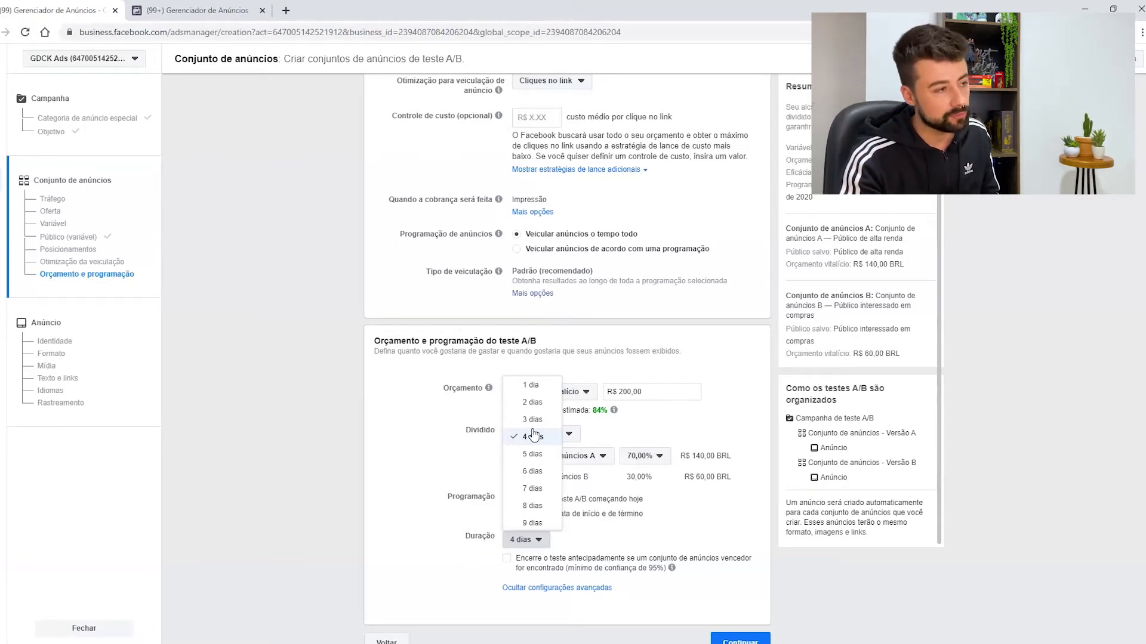
{"action": "left_click", "coordinate": [488, 465]}
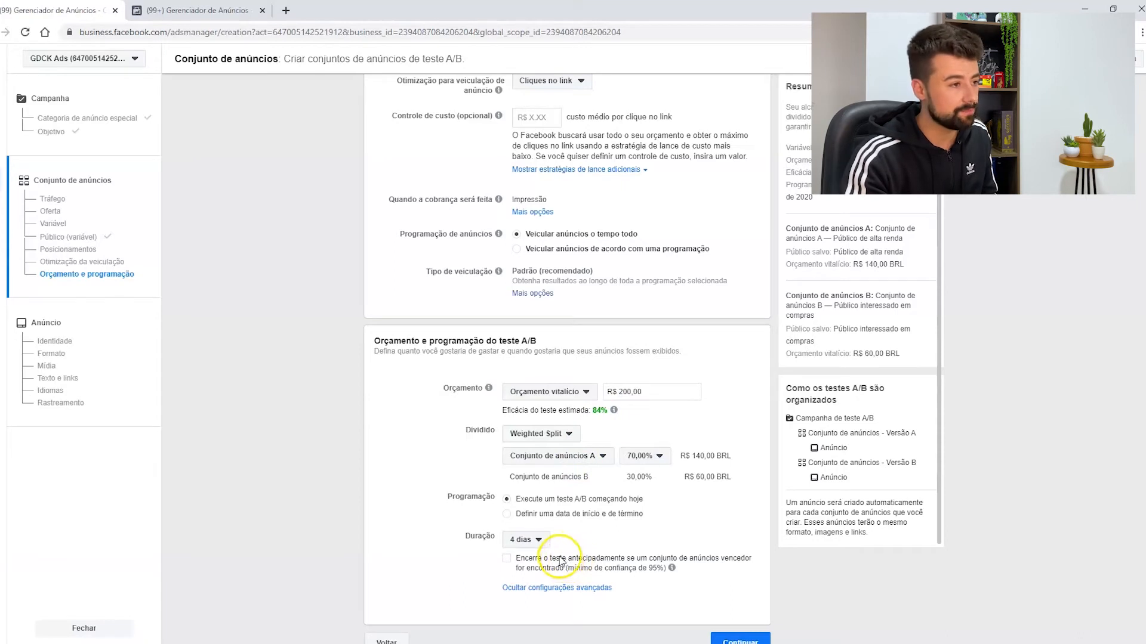
Step: Schedule the A/B test with defined start and end dates, from 1/8/2020 to 31/8/2020
{"action": "left_click", "coordinate": [533, 515]}
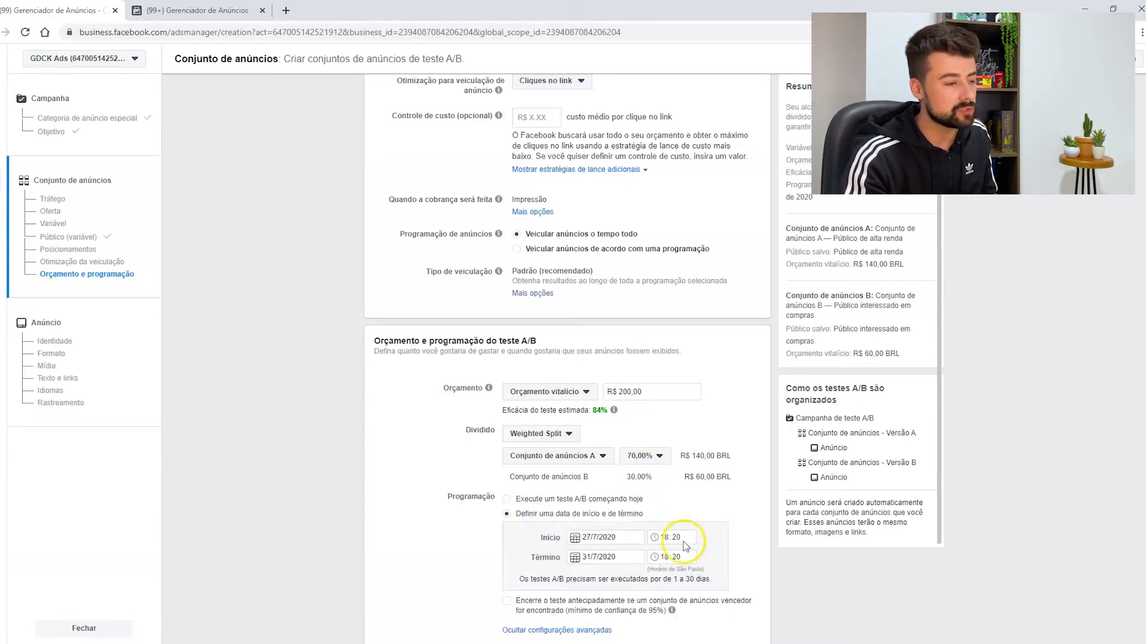
{"action": "scroll", "coordinate": [753, 534], "scroll_direction": "down", "scroll_amount": 1}
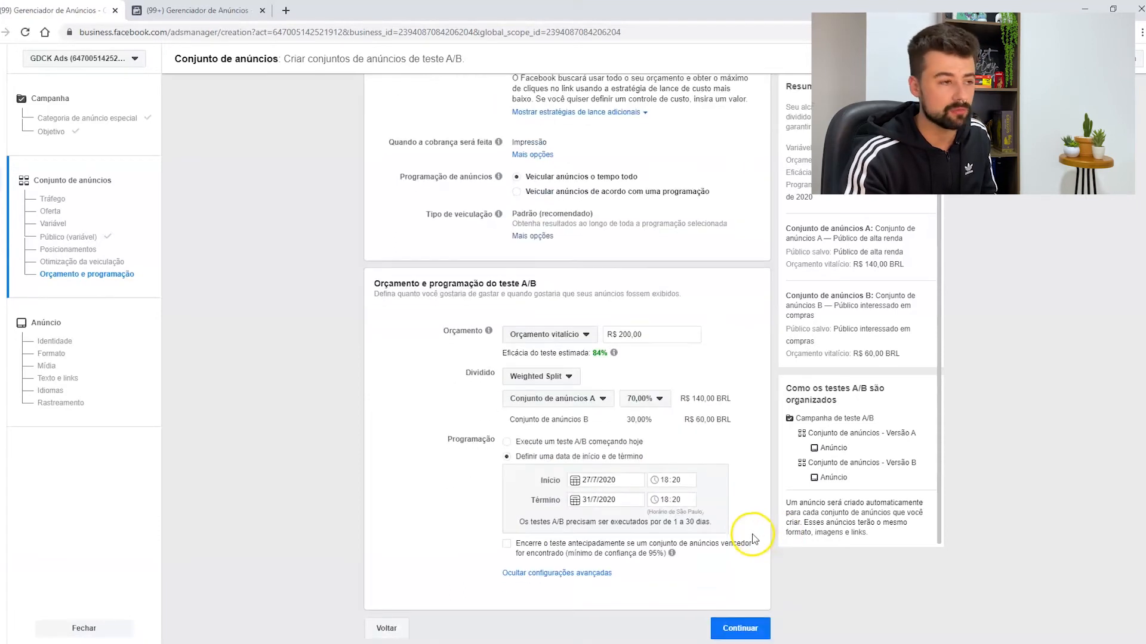
{"action": "left_click", "coordinate": [626, 481]}
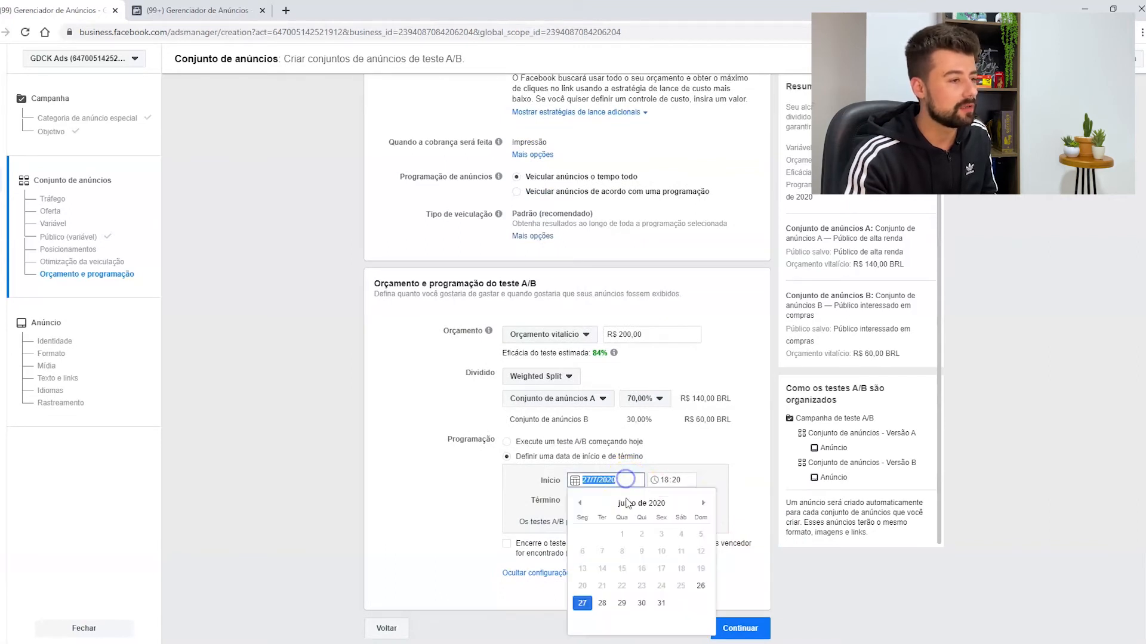
{"action": "left_click", "coordinate": [657, 467]}
{"action": "left_click", "coordinate": [623, 500]}
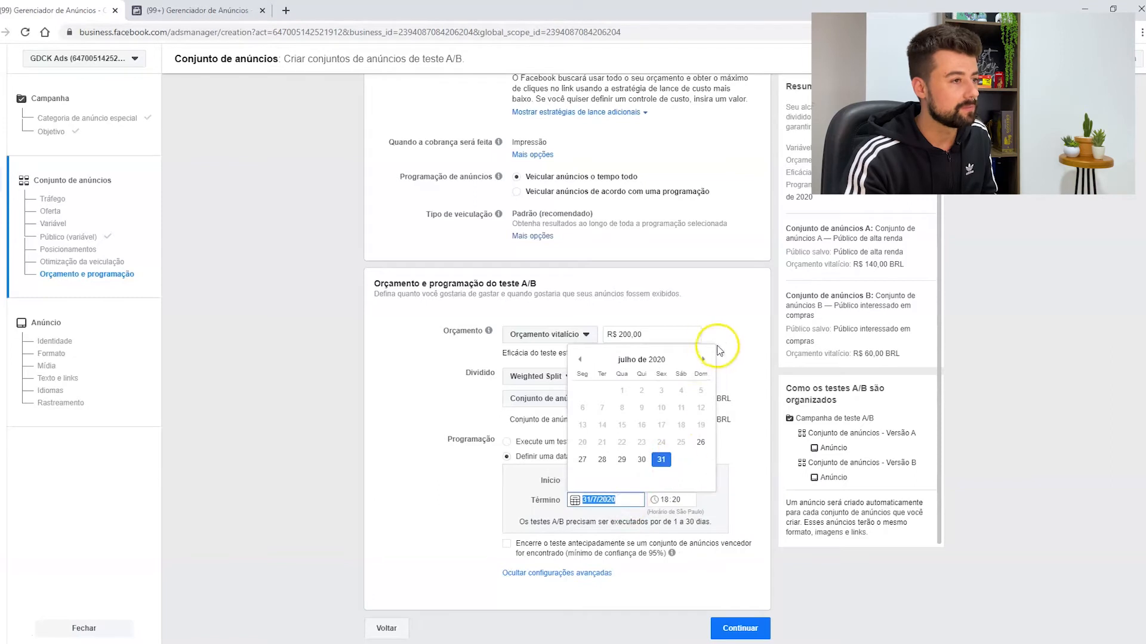
{"action": "left_click", "coordinate": [703, 359]}
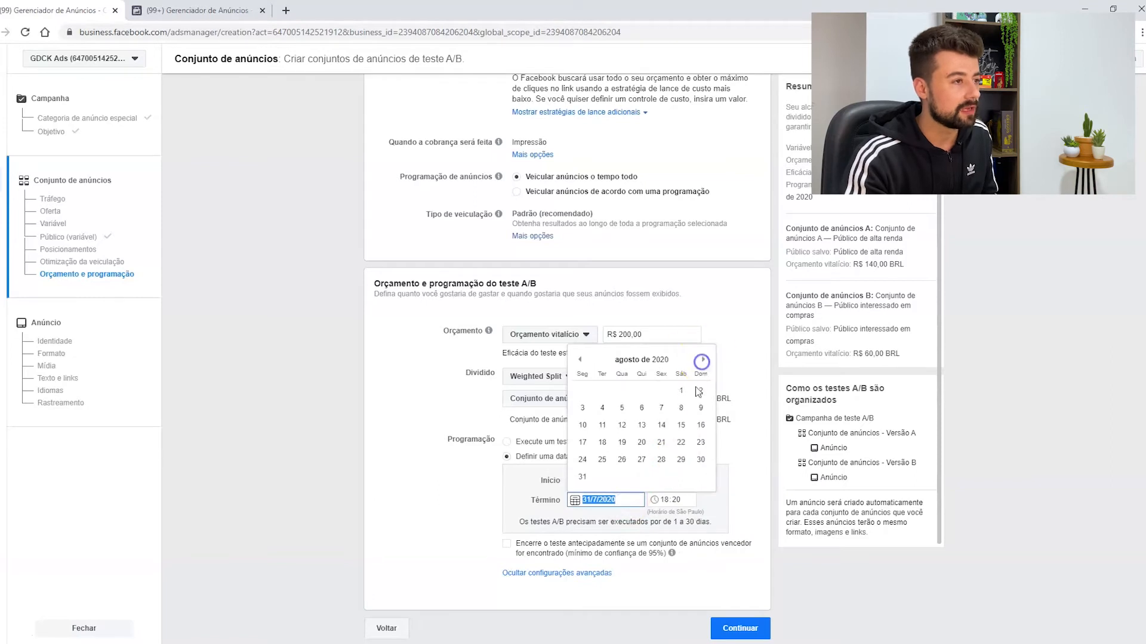
{"action": "left_click", "coordinate": [580, 478]}
{"action": "left_click", "coordinate": [613, 482]}
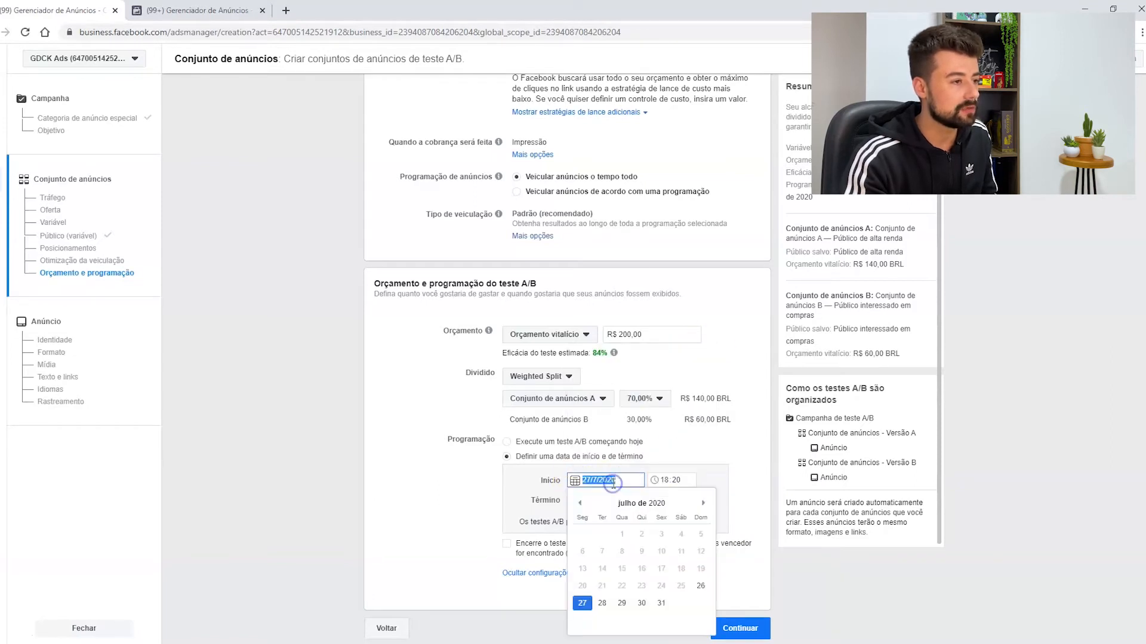
{"action": "left_click", "coordinate": [703, 503]}
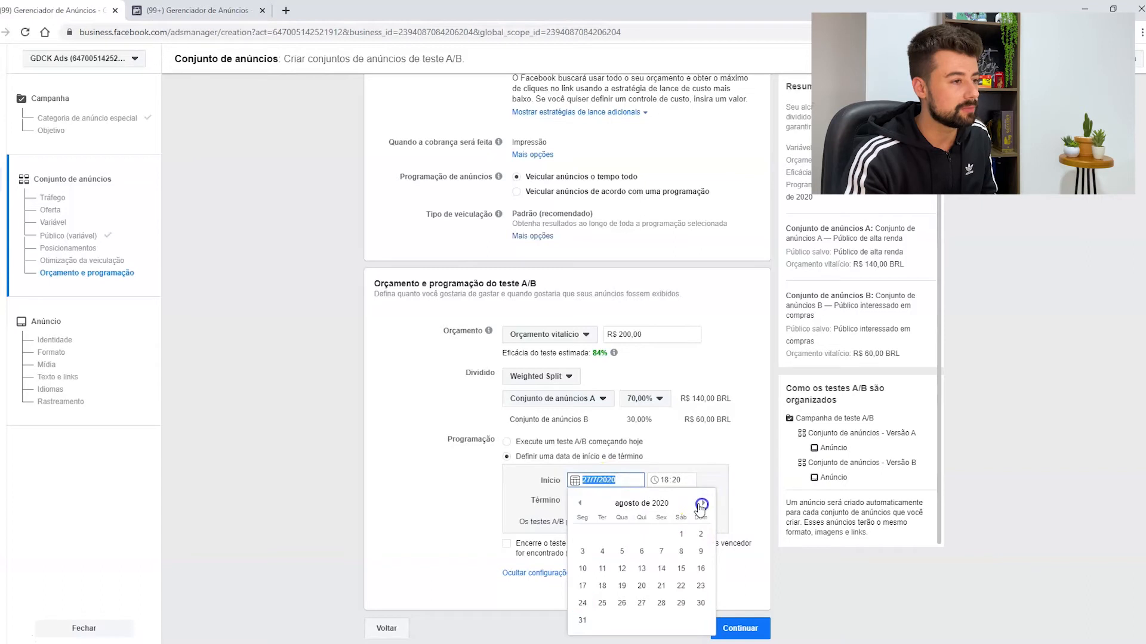
{"action": "left_click", "coordinate": [684, 537]}
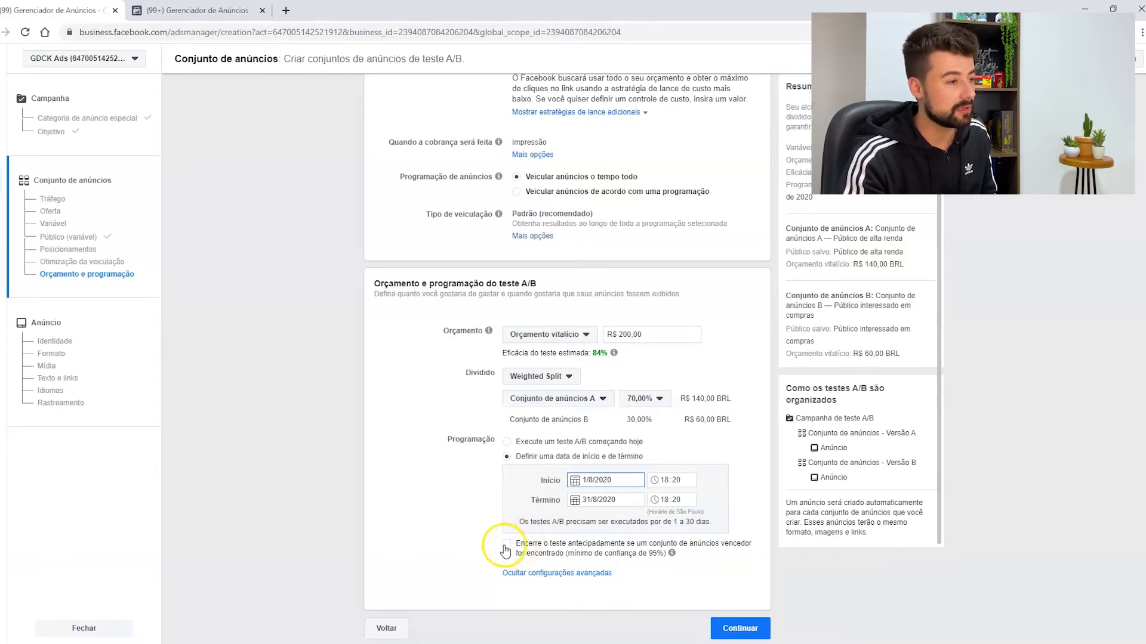
Step: Enable ending the test early when a winning ad set is found and continue to the ad setup
{"action": "left_click", "coordinate": [507, 544]}
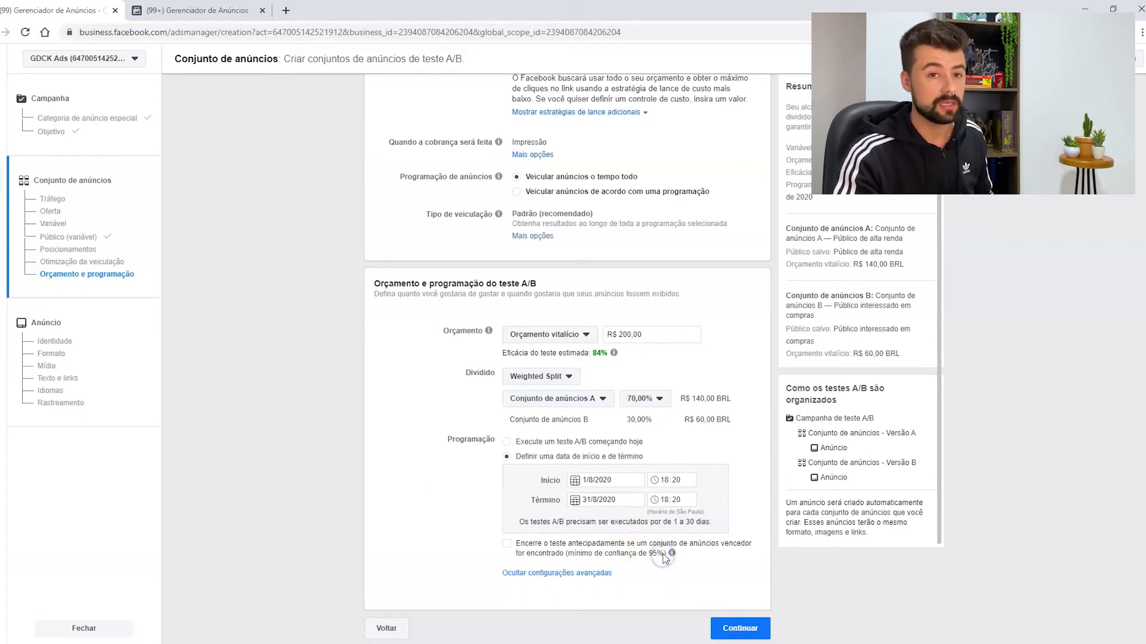
{"action": "left_click", "coordinate": [558, 554]}
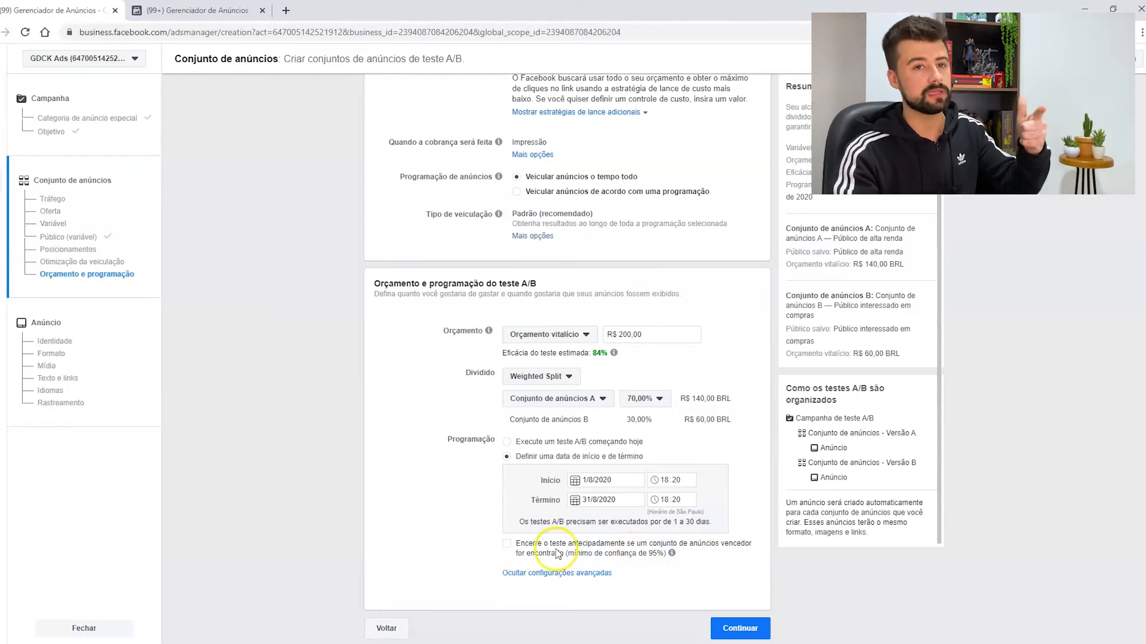
{"action": "left_click", "coordinate": [508, 545]}
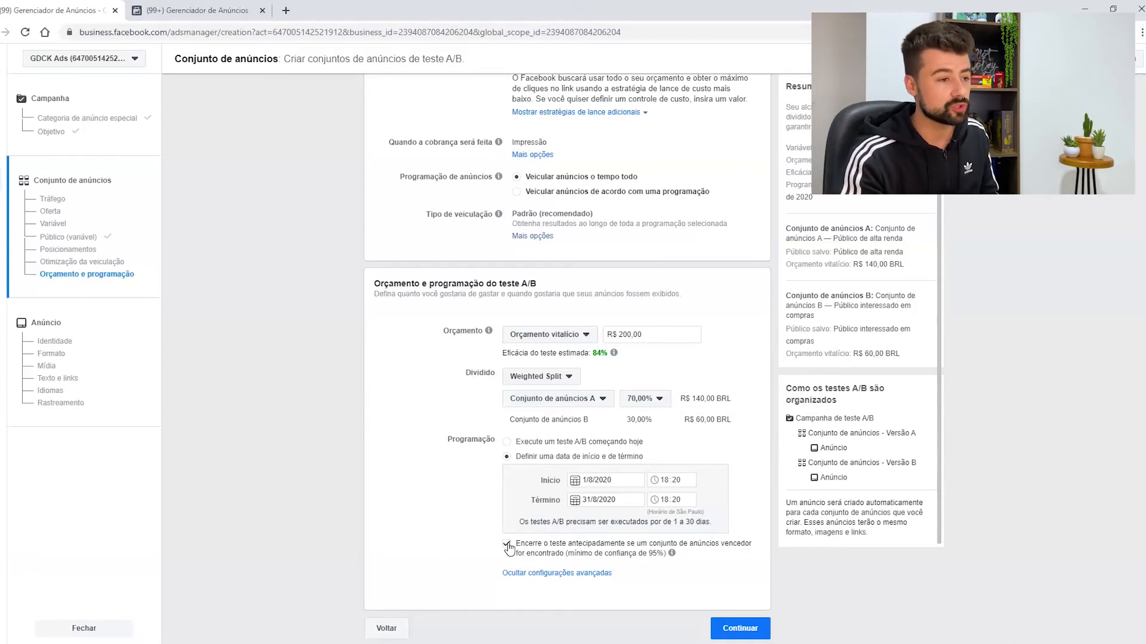
{"action": "left_click", "coordinate": [736, 631]}
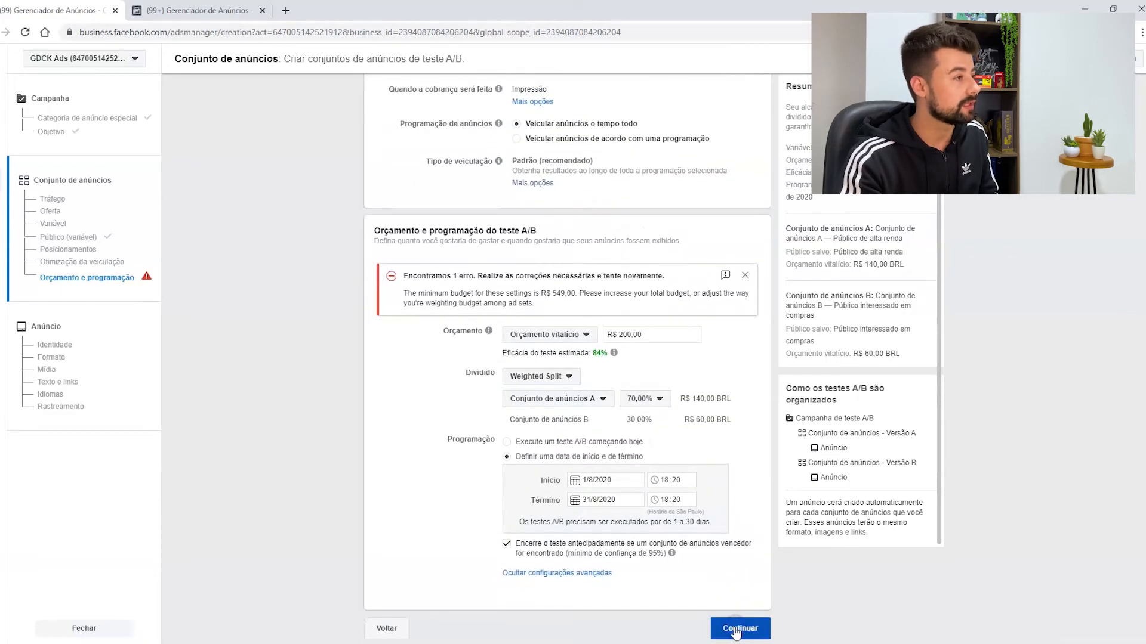
{"action": "left_click", "coordinate": [735, 630]}
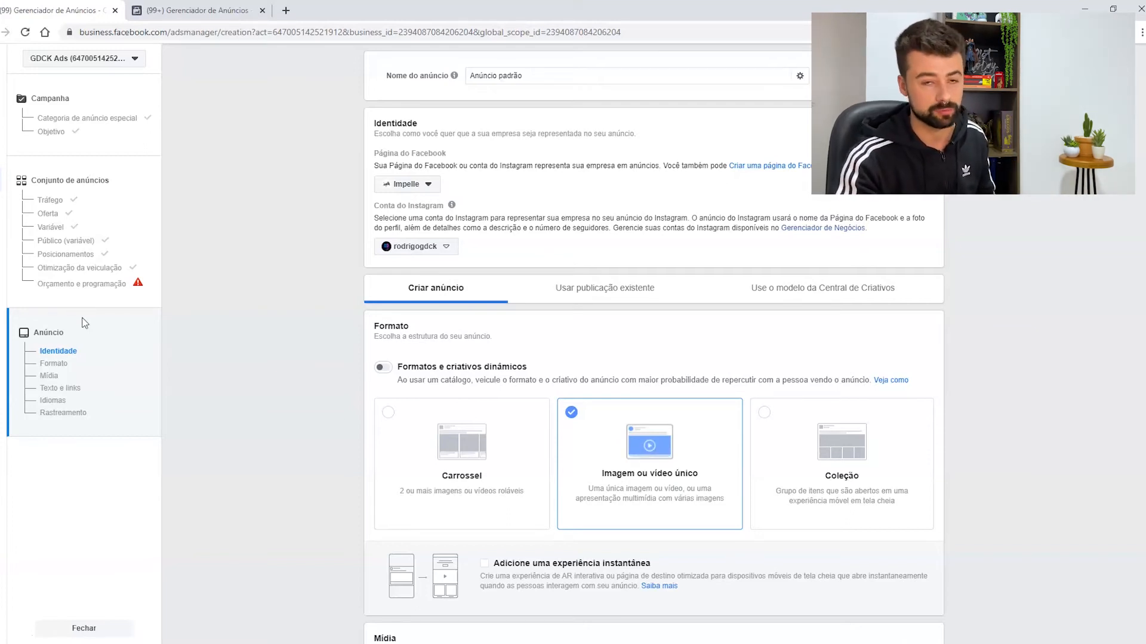
Step: Choose the Page whose name ends in "GDCK Ads" as the ad's Facebook Page
{"action": "left_click", "coordinate": [432, 189]}
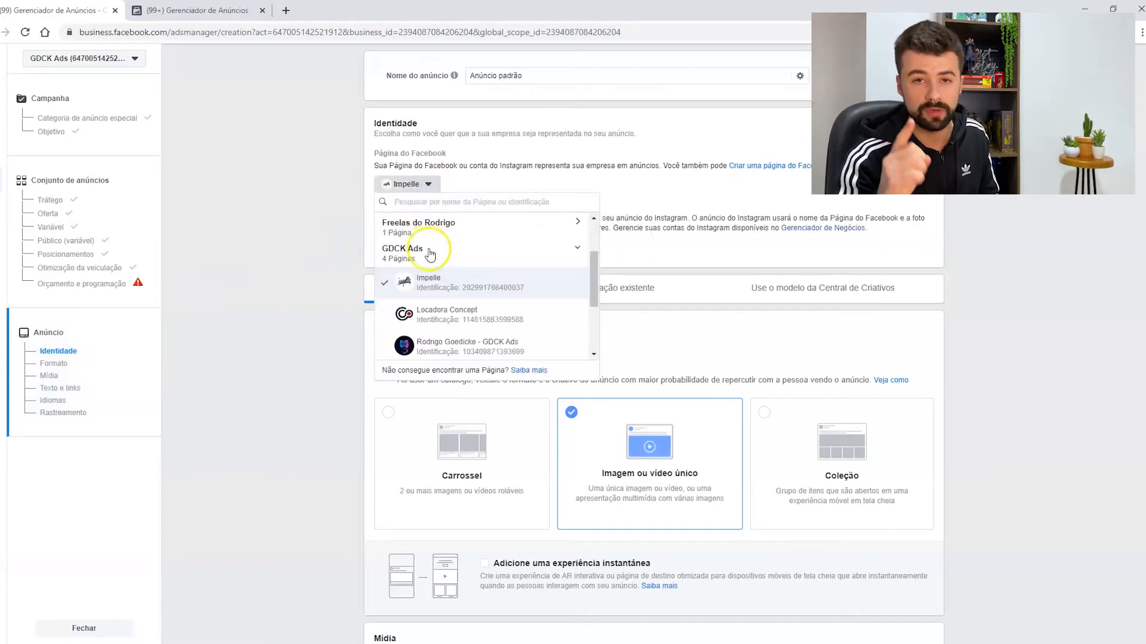
{"action": "left_click", "coordinate": [441, 345]}
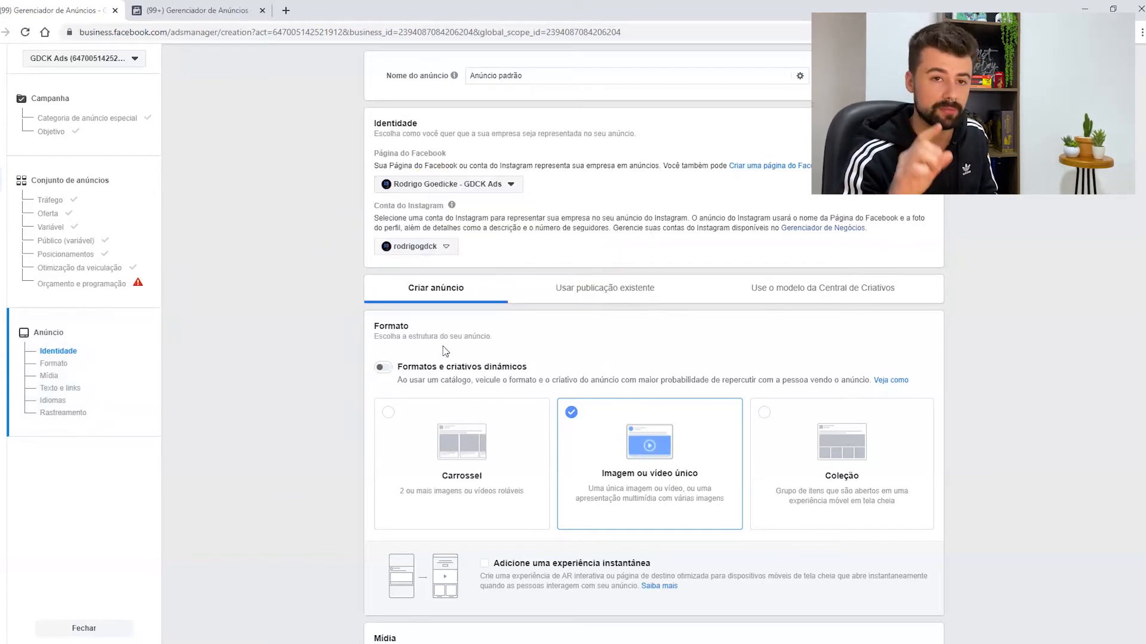
{"action": "left_click", "coordinate": [67, 347]}
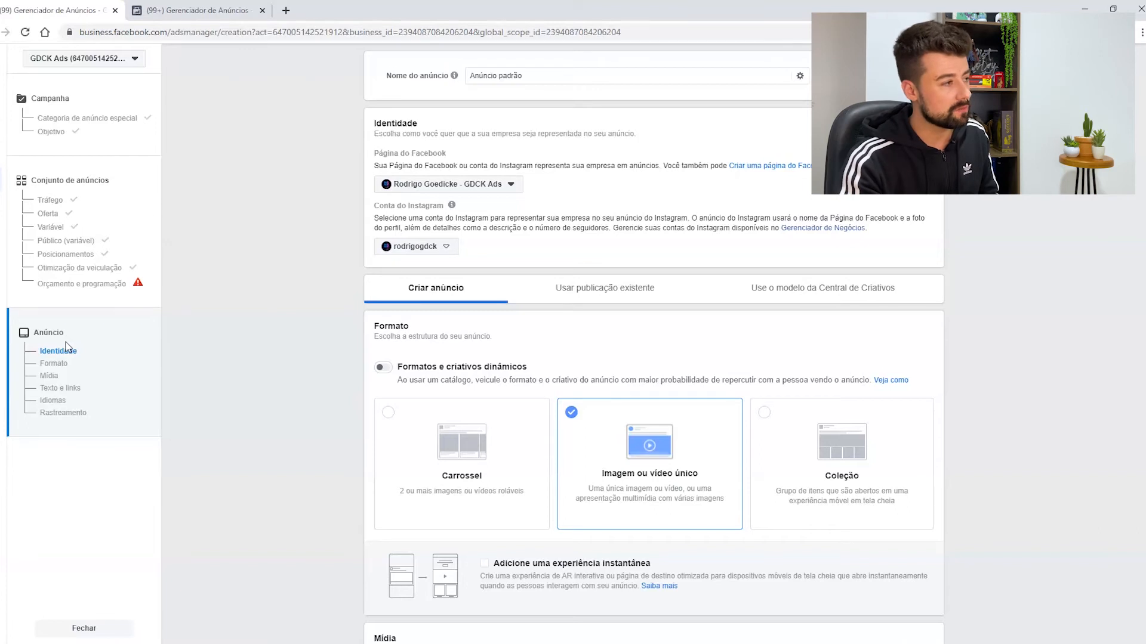
{"action": "left_click", "coordinate": [542, 300]}
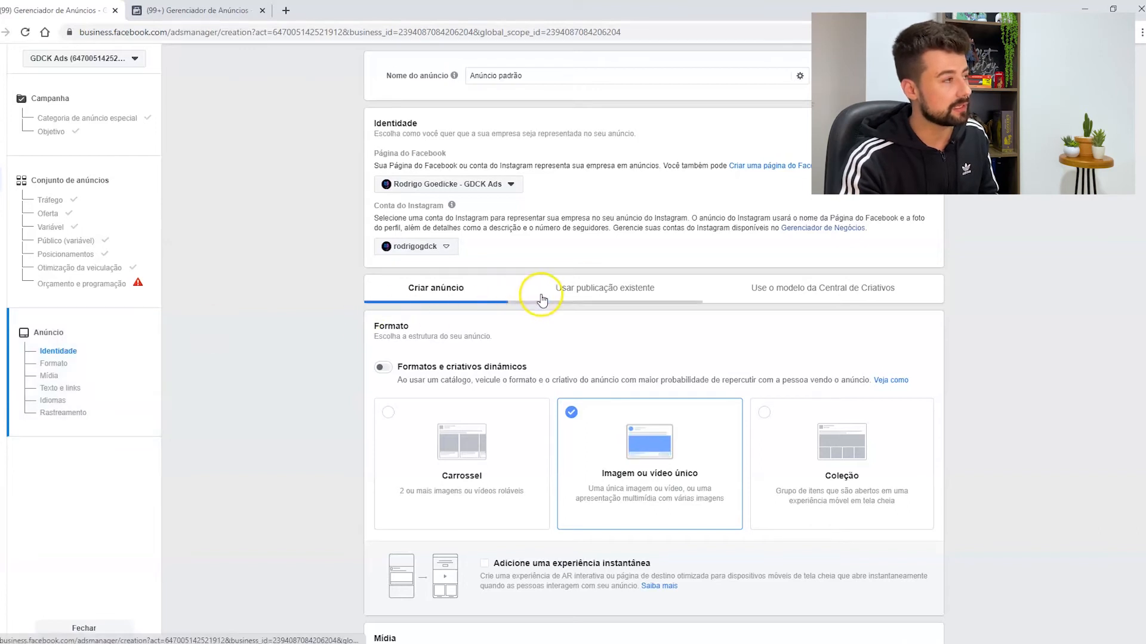
{"action": "left_click", "coordinate": [1087, 378]}
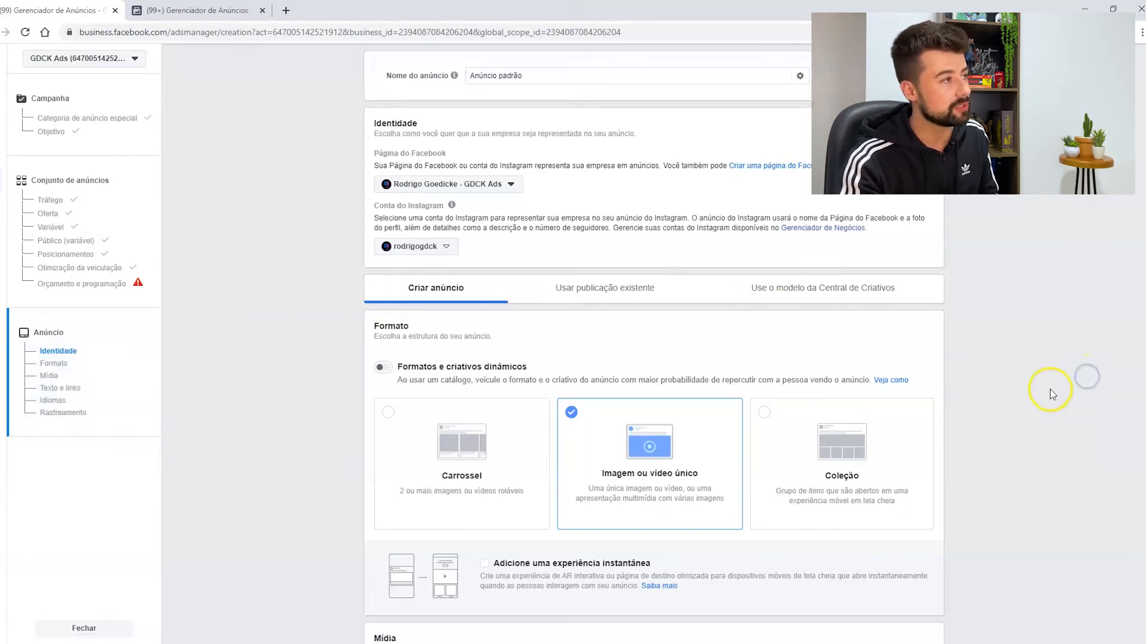
Step: Return to the campaign objective, change the A/B test variable to Criativo, and continue to the ad set
{"action": "left_click", "coordinate": [77, 118]}
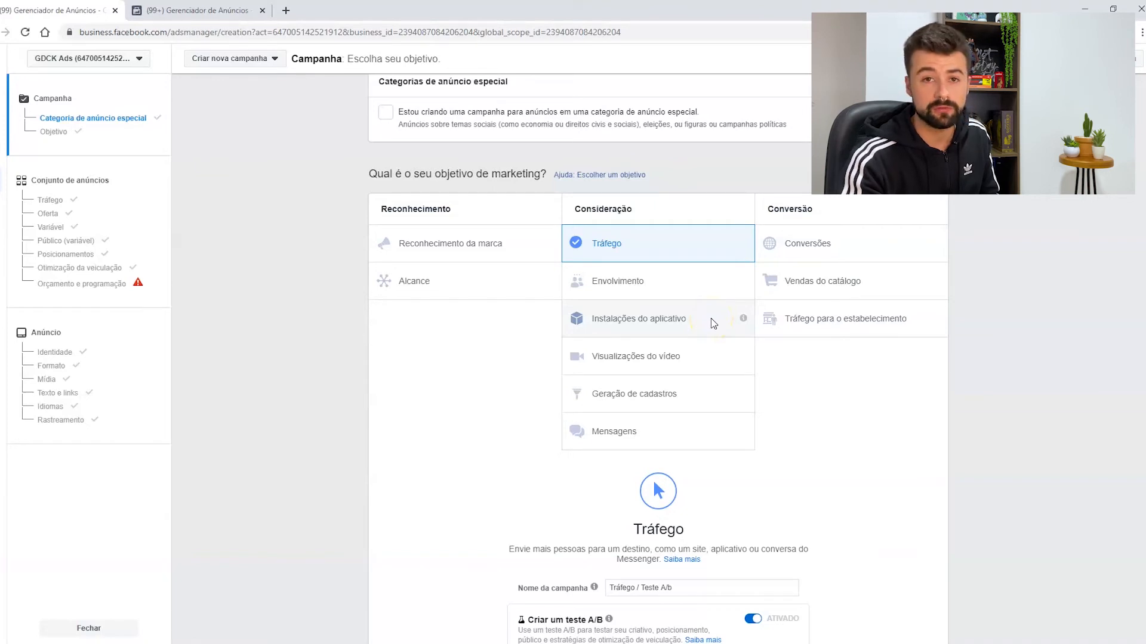
{"action": "scroll", "coordinate": [851, 440], "scroll_direction": "down", "scroll_amount": 3}
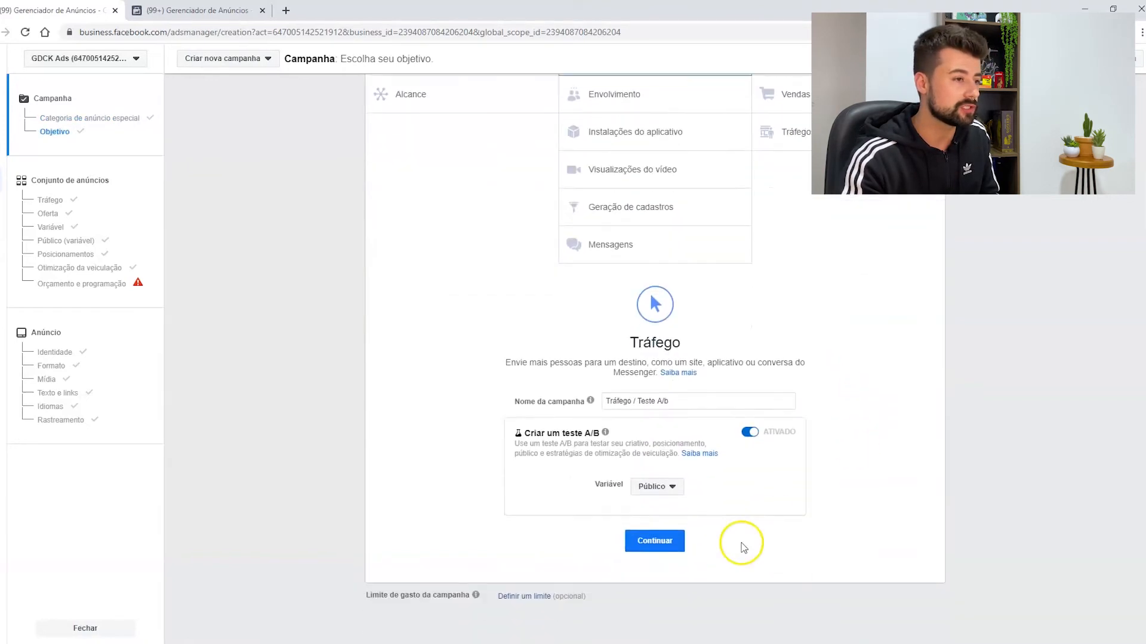
{"action": "left_click", "coordinate": [656, 486]}
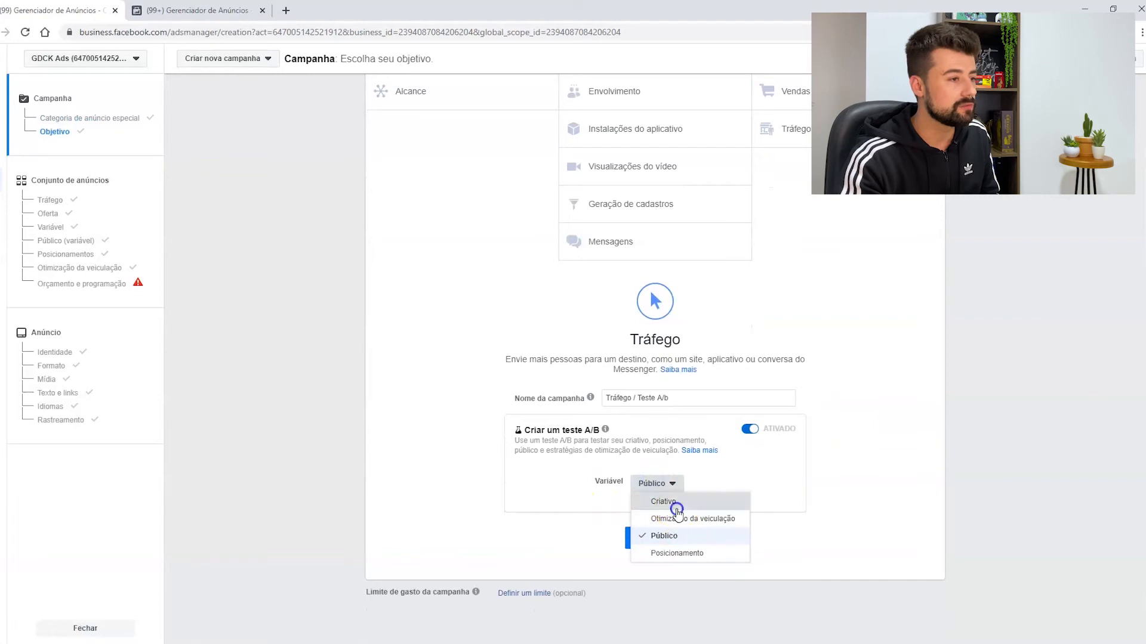
{"action": "left_click", "coordinate": [676, 509]}
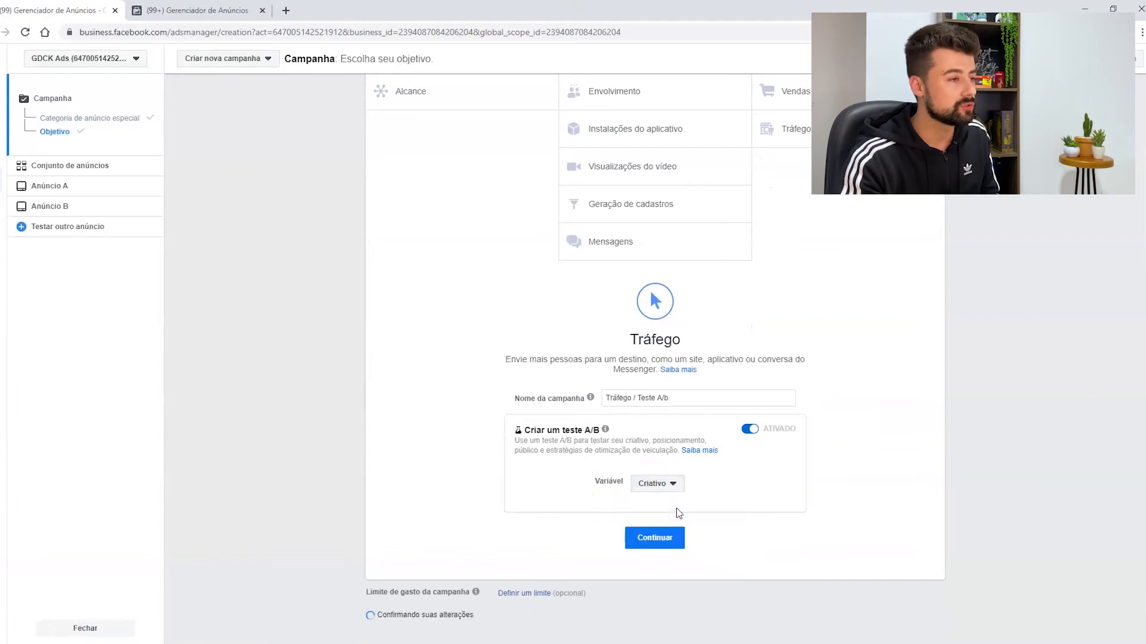
{"action": "left_click", "coordinate": [655, 539]}
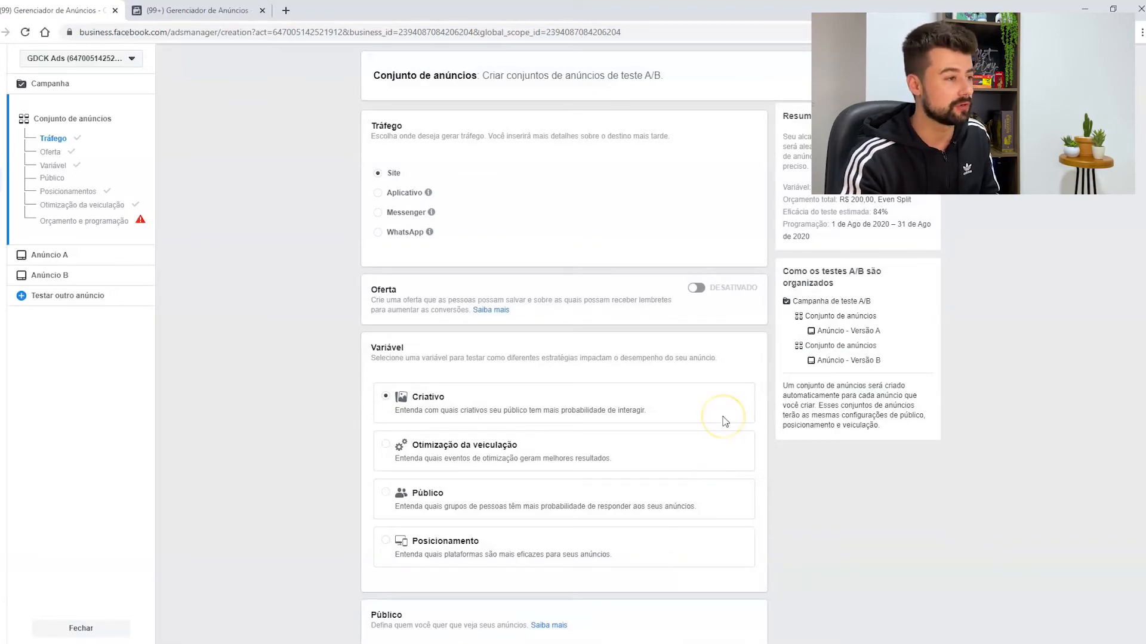
Step: Dismiss the budget error and set the A/B test's lifetime budget to R$ 500,00
{"action": "scroll", "coordinate": [725, 422], "scroll_direction": "down", "scroll_amount": 6}
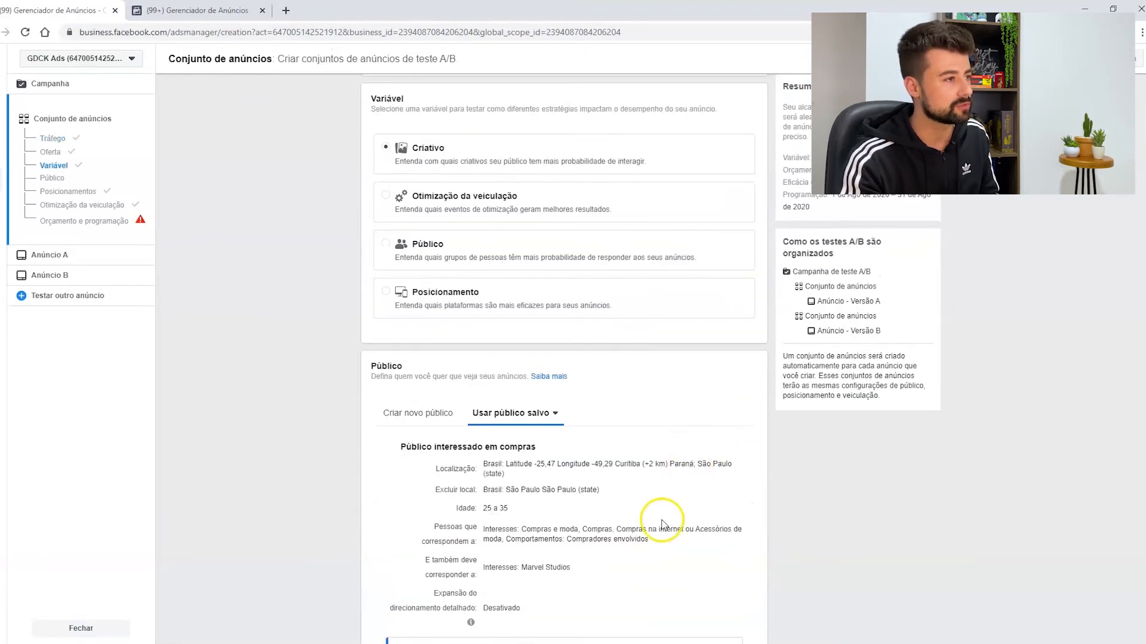
{"action": "scroll", "coordinate": [647, 463], "scroll_direction": "down", "scroll_amount": 4}
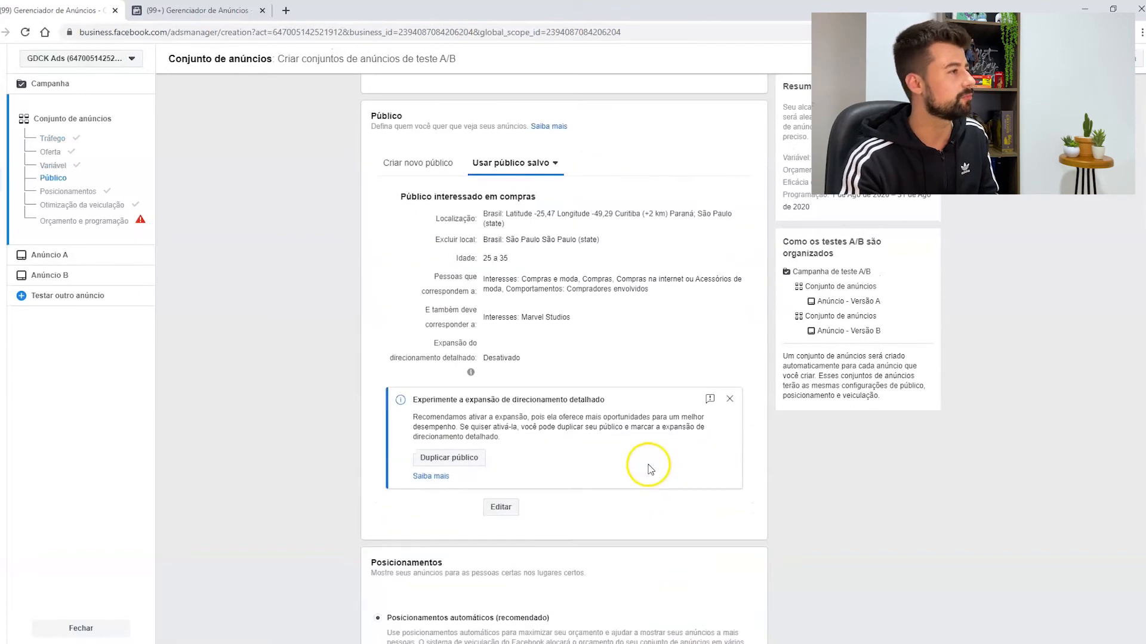
{"action": "scroll", "coordinate": [650, 467], "scroll_direction": "down", "scroll_amount": 2}
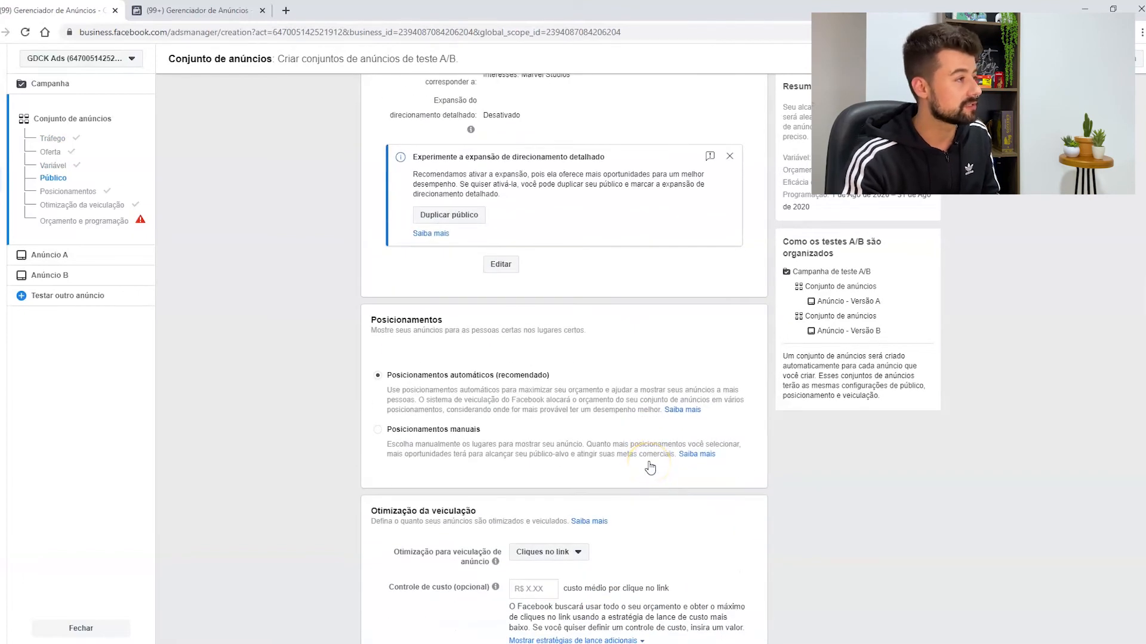
{"action": "scroll", "coordinate": [650, 468], "scroll_direction": "down", "scroll_amount": 1}
{"action": "scroll", "coordinate": [651, 466], "scroll_direction": "down", "scroll_amount": 5}
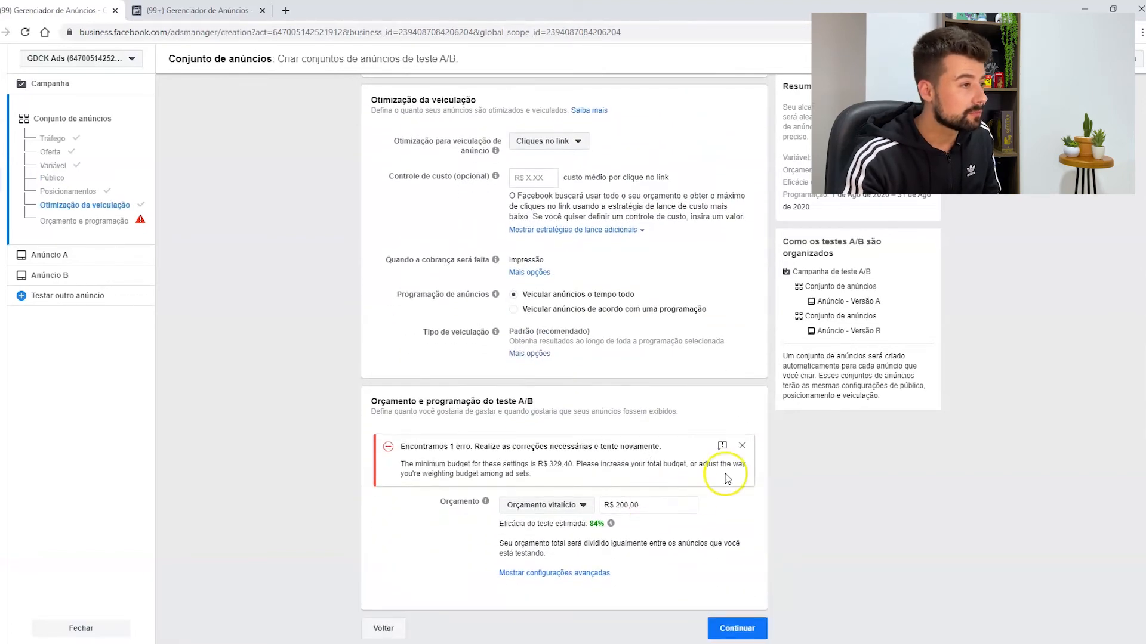
{"action": "left_click", "coordinate": [743, 452]}
{"action": "left_click_drag", "start_coordinate": [636, 505], "coordinate": [593, 501]}
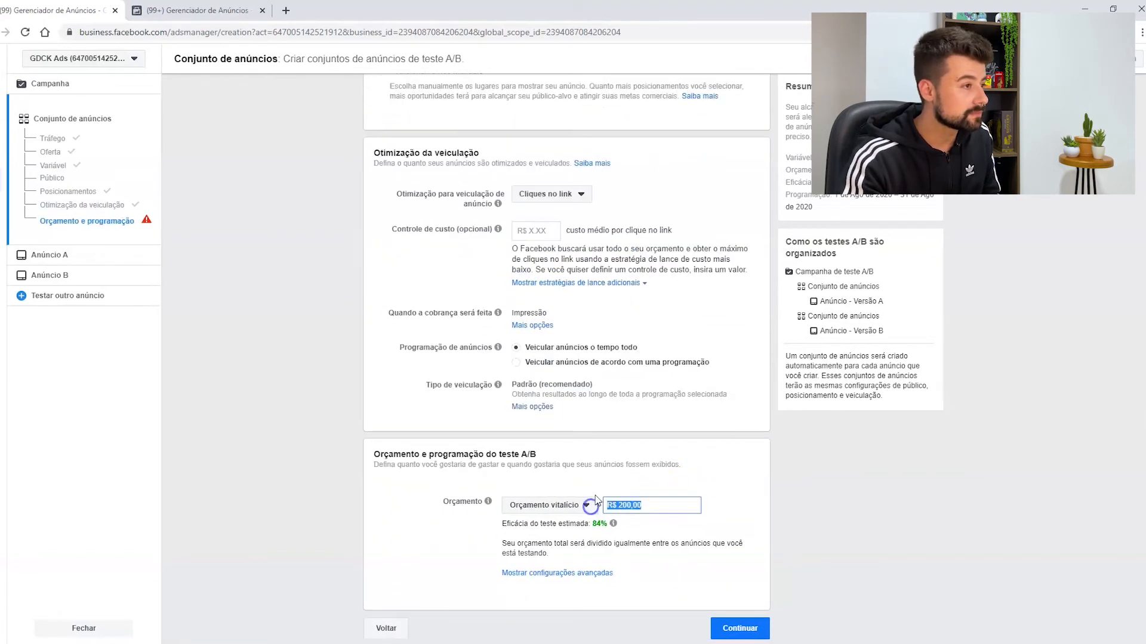
{"action": "type", "text": "5"}
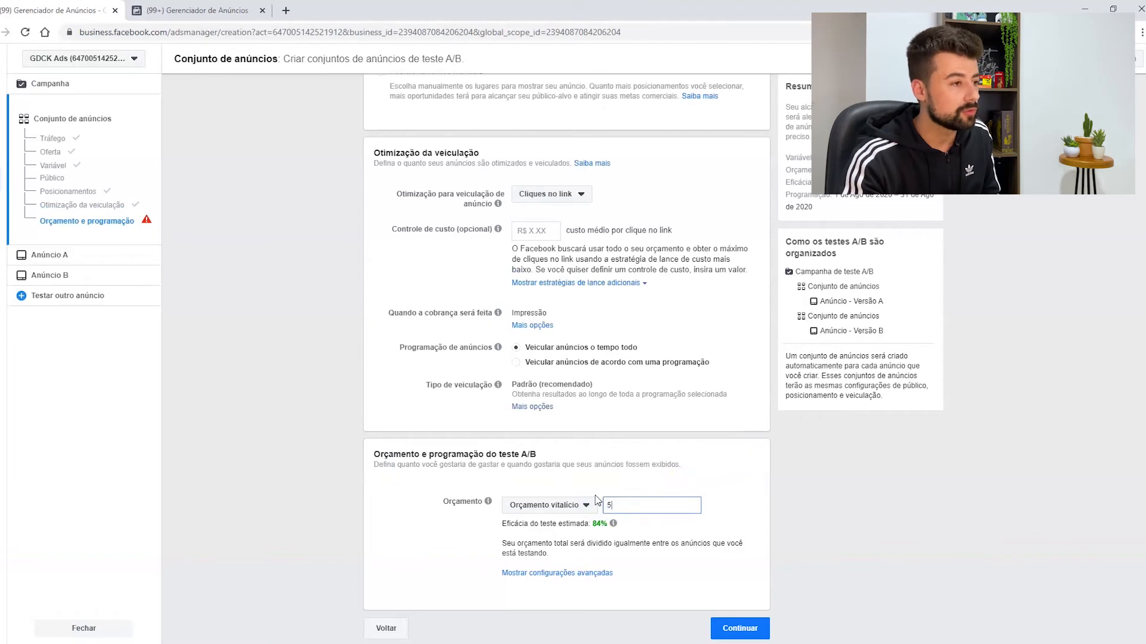
{"action": "type", "text": "00"}
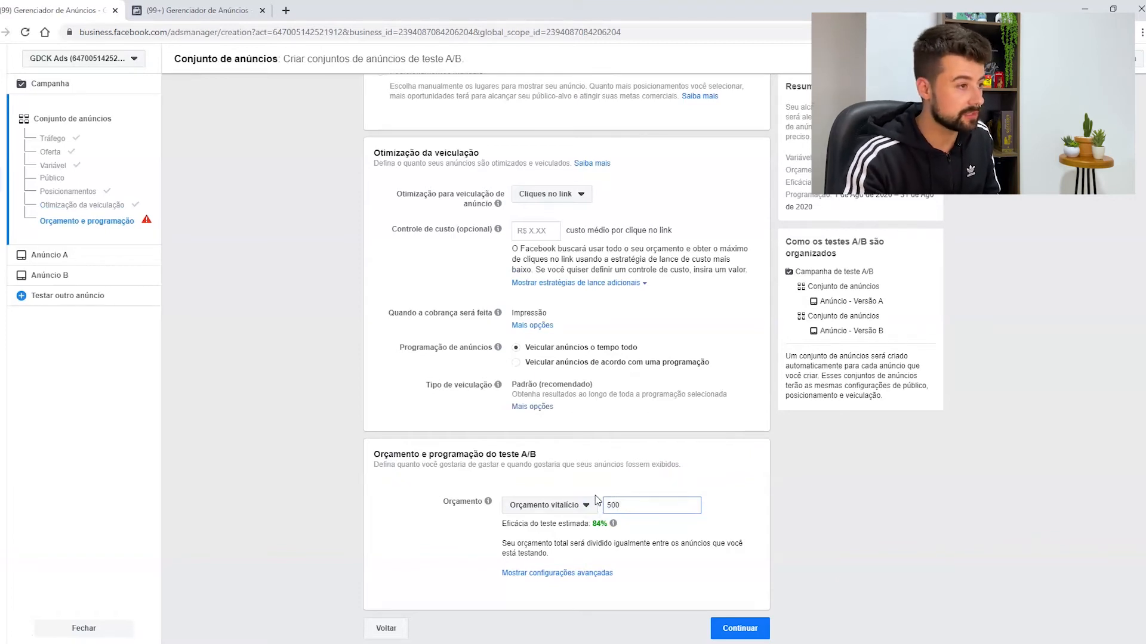
{"action": "left_click", "coordinate": [587, 502]}
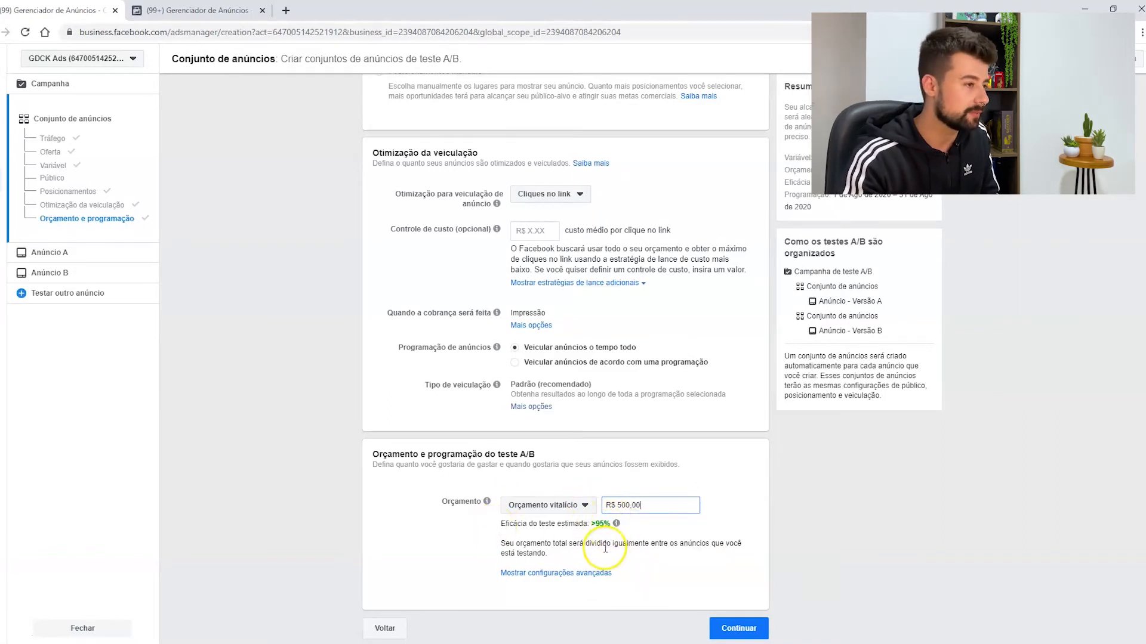
Step: Show the advanced schedule settings, set the test's end date to 20/8/2020, and continue to the ad setup
{"action": "left_click", "coordinate": [564, 574]}
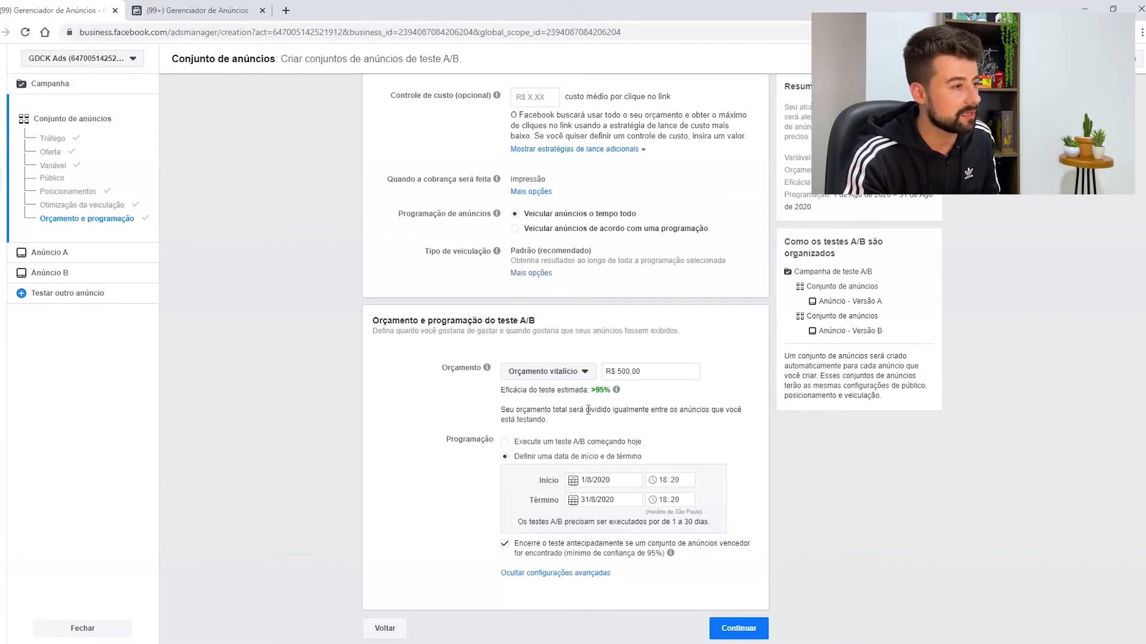
{"action": "left_click", "coordinate": [604, 500]}
{"action": "left_click", "coordinate": [646, 442]}
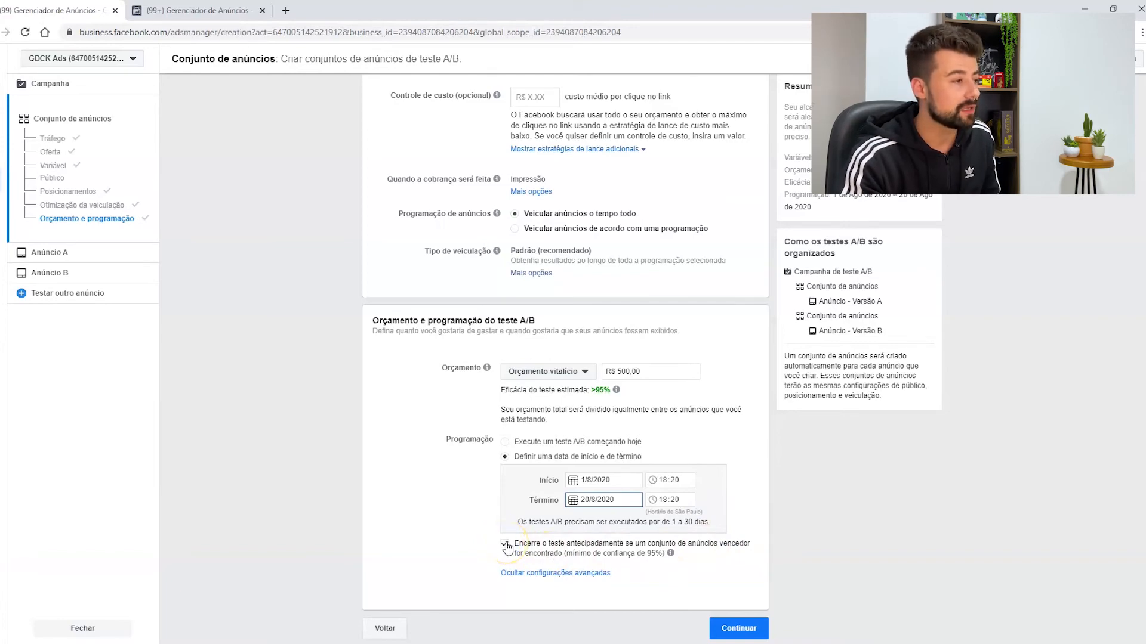
{"action": "left_click", "coordinate": [740, 629]}
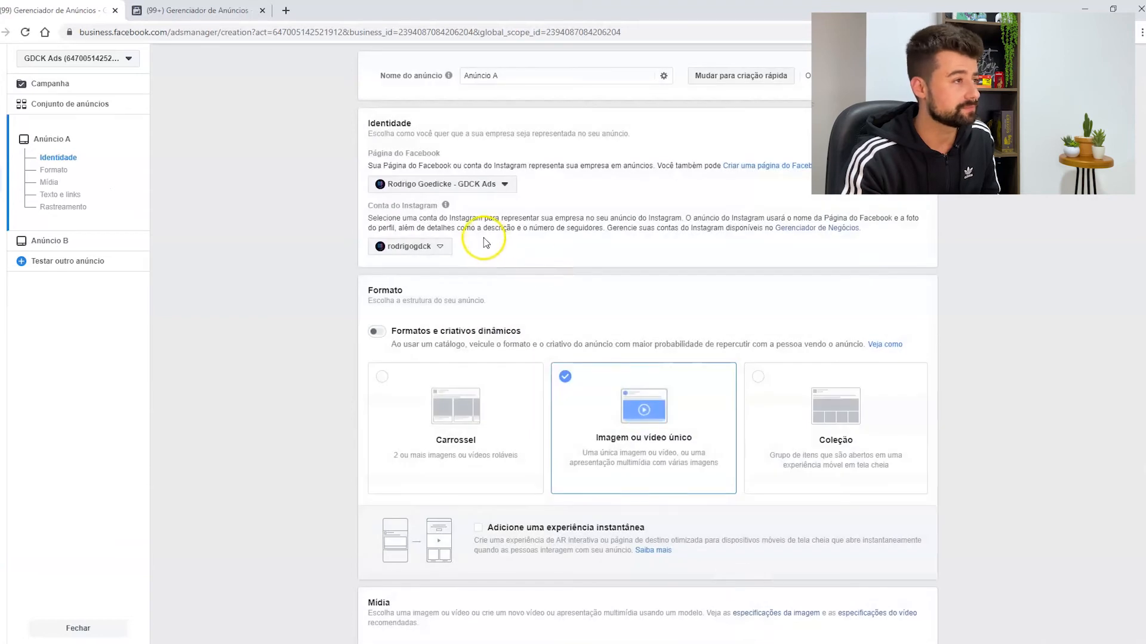
Step: Add the account image Untitled-2.png as the media for Anúncio A
{"action": "scroll", "coordinate": [683, 358], "scroll_direction": "down", "scroll_amount": 1}
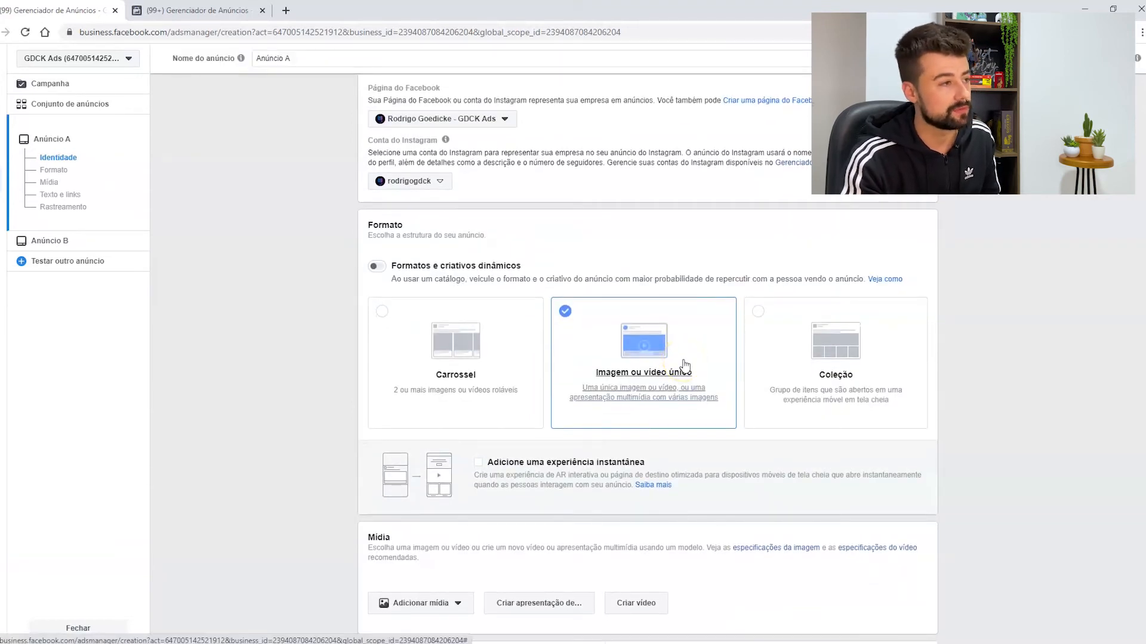
{"action": "scroll", "coordinate": [1053, 399], "scroll_direction": "down", "scroll_amount": 1}
{"action": "scroll", "coordinate": [1051, 397], "scroll_direction": "down", "scroll_amount": 5}
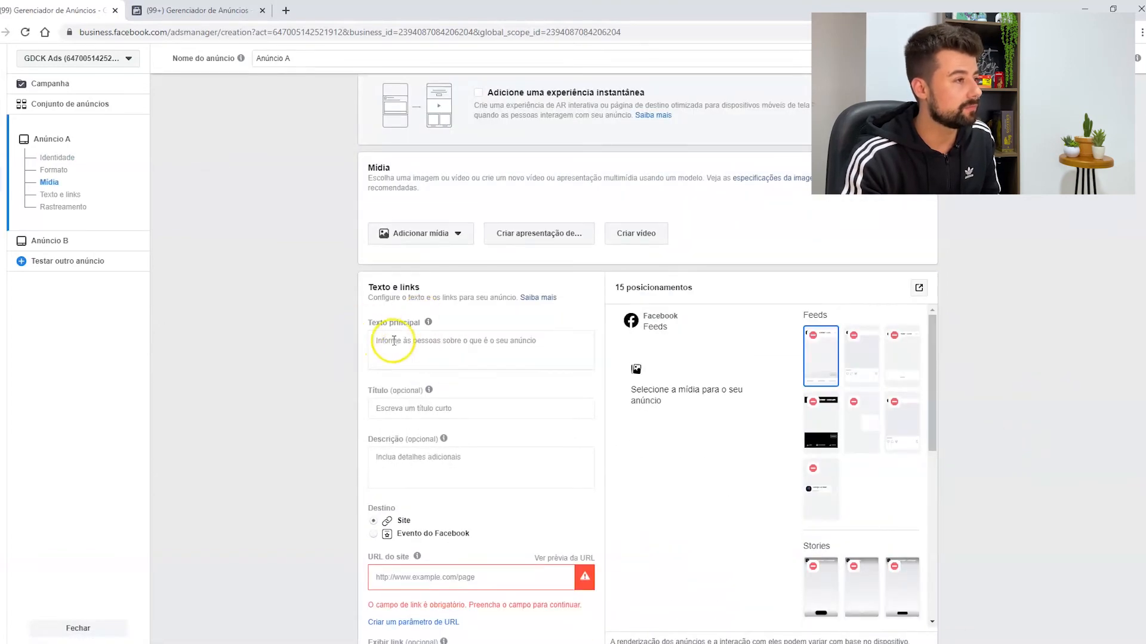
{"action": "scroll", "coordinate": [421, 321], "scroll_direction": "down", "scroll_amount": 1}
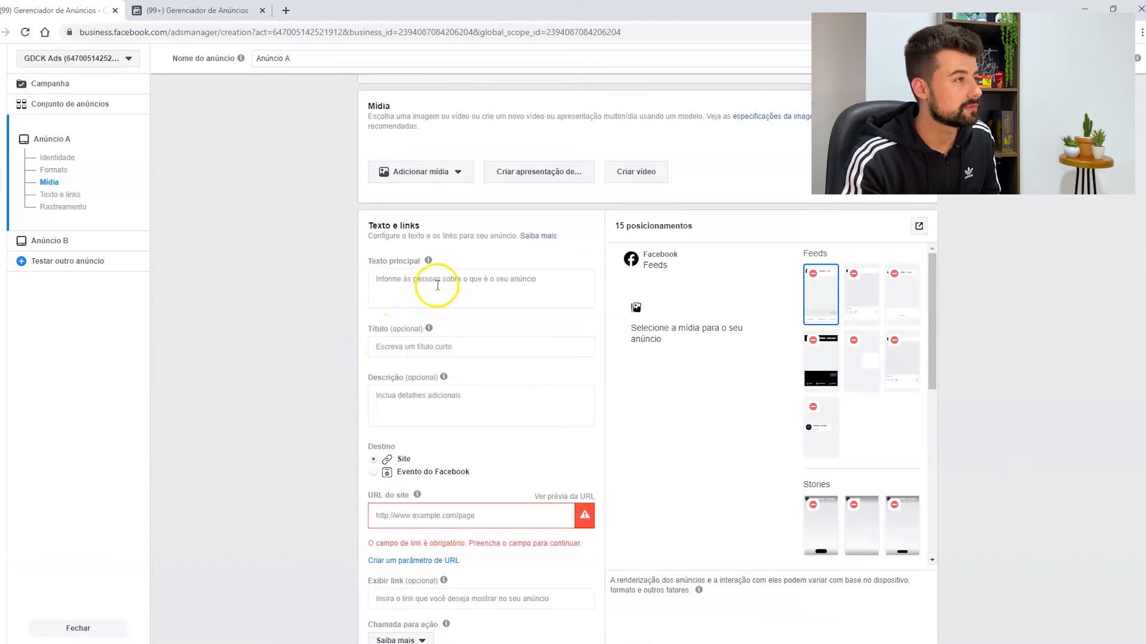
{"action": "left_click", "coordinate": [434, 283]}
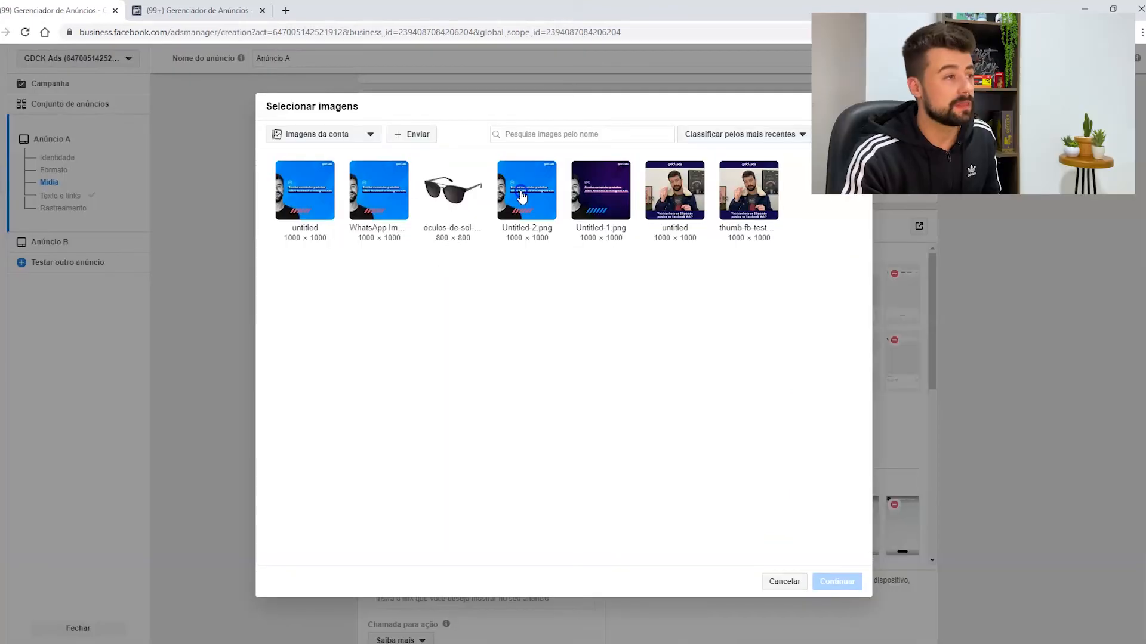
{"action": "left_click", "coordinate": [521, 197]}
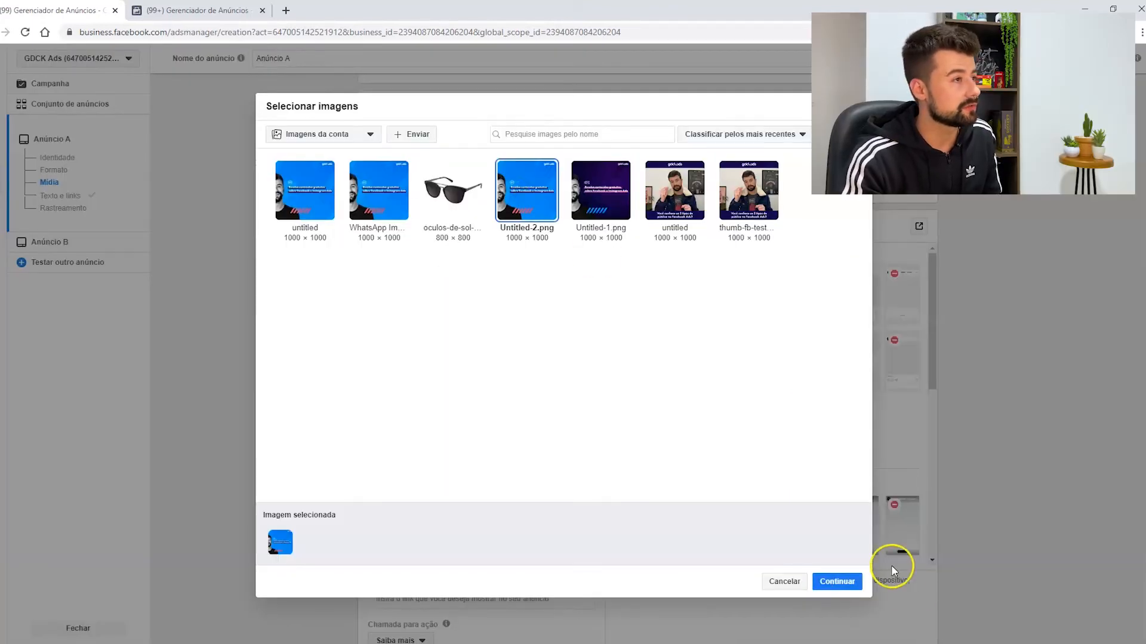
{"action": "left_click", "coordinate": [838, 584]}
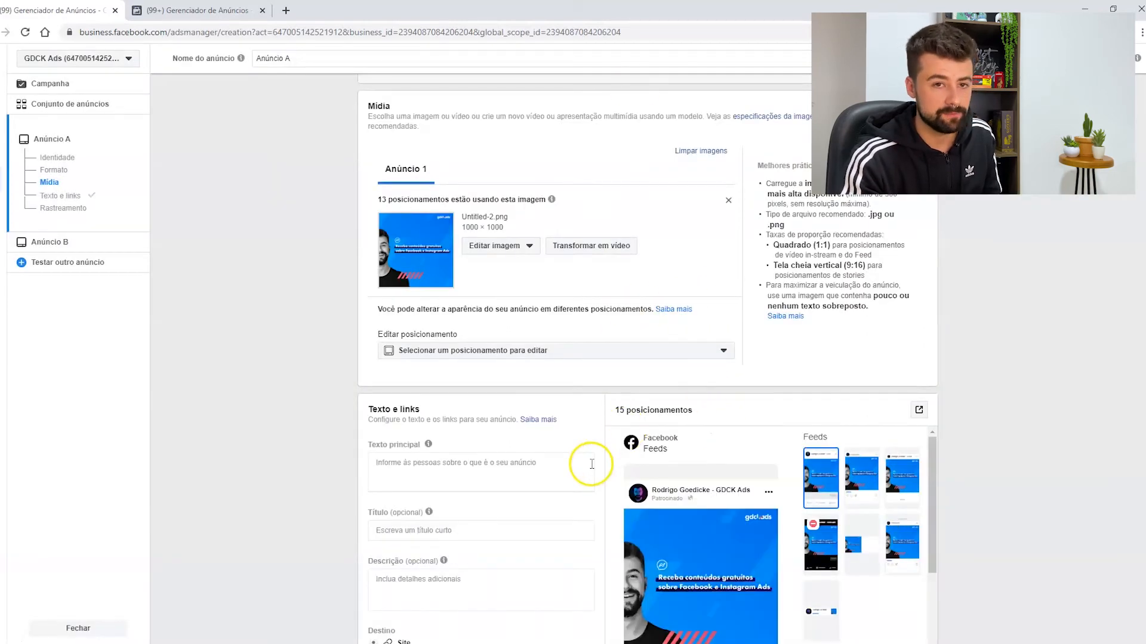
Step: Enter "Olá, clique aqui!" as the primary text of Anúncio A
{"action": "scroll", "coordinate": [591, 464], "scroll_direction": "down", "scroll_amount": 1}
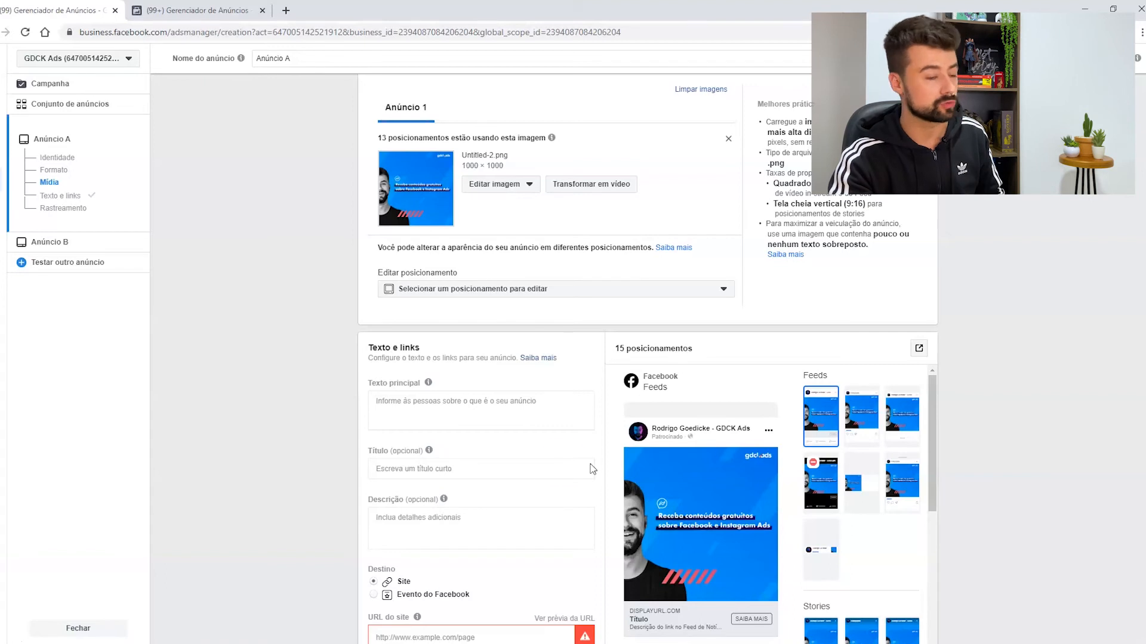
{"action": "left_click", "coordinate": [62, 245]}
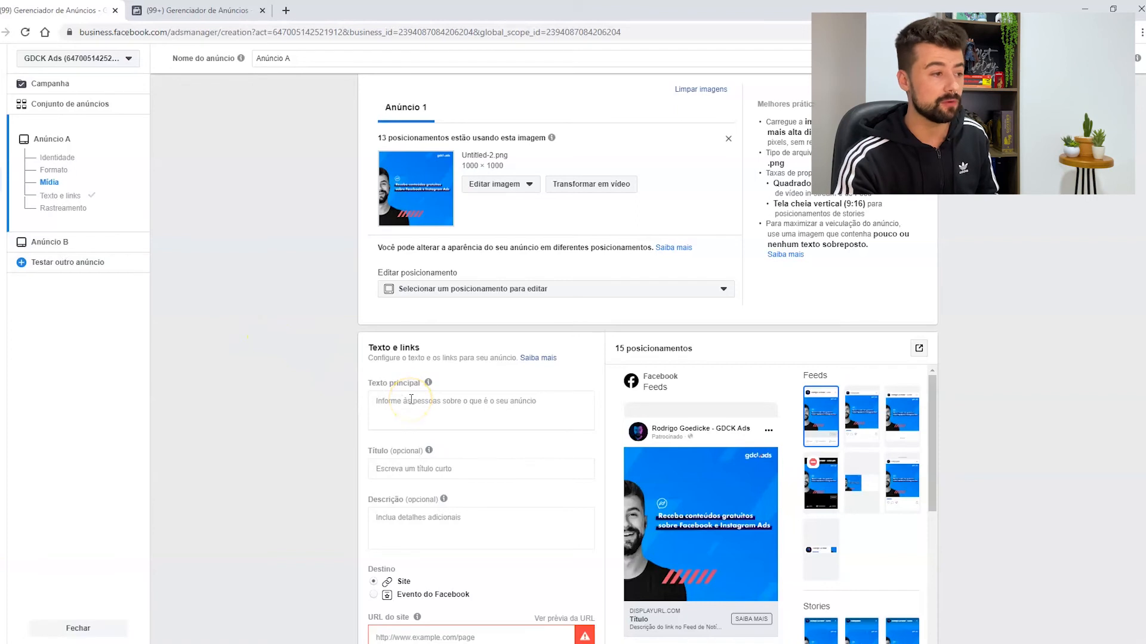
{"action": "scroll", "coordinate": [410, 400], "scroll_direction": "down", "scroll_amount": 1}
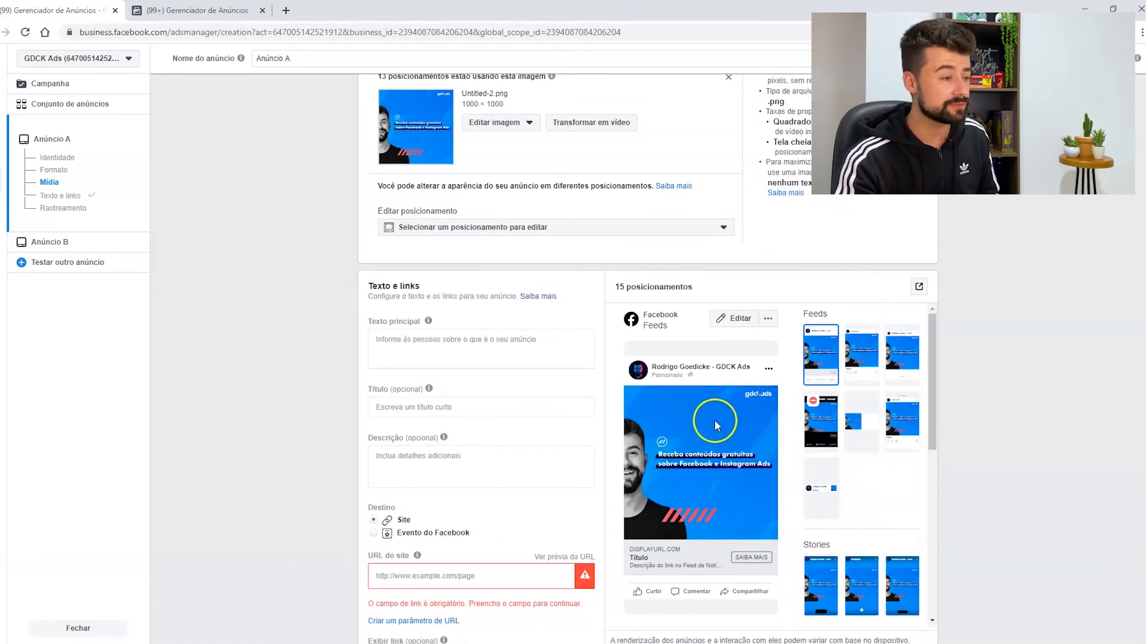
{"action": "left_click", "coordinate": [488, 340]}
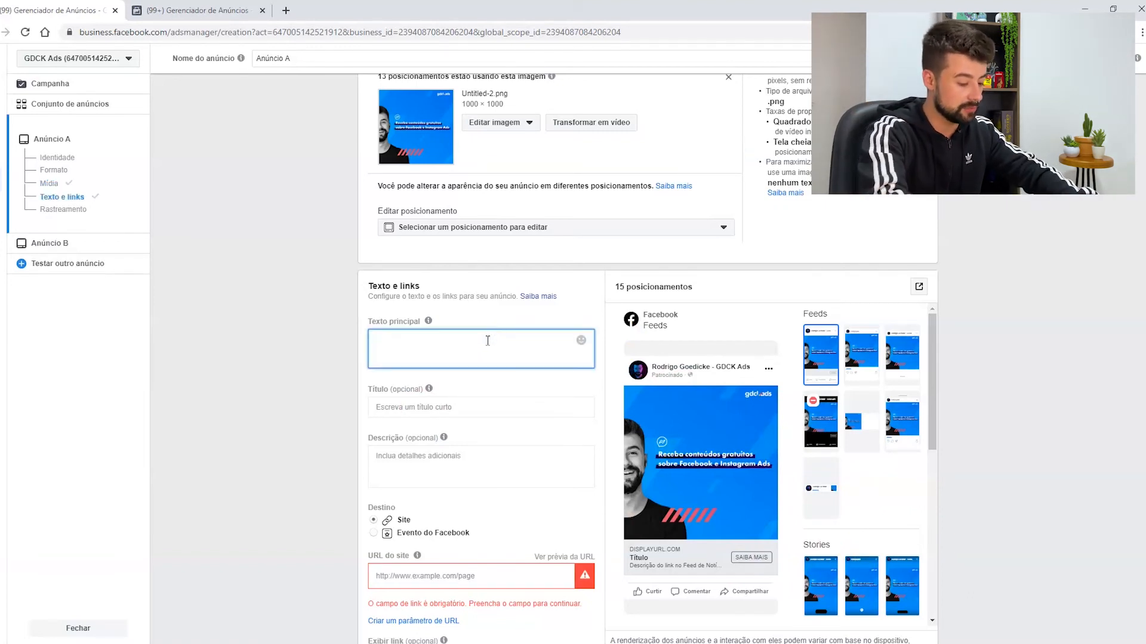
{"action": "type", "text": "Ol"}
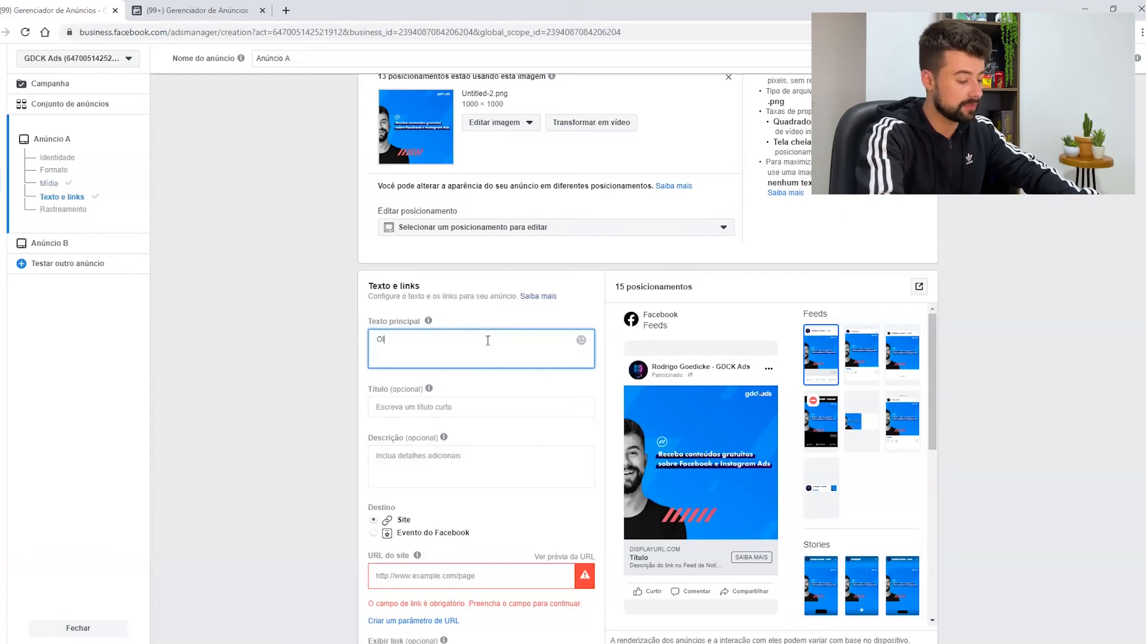
{"action": "type", "text": "á, clique a"}
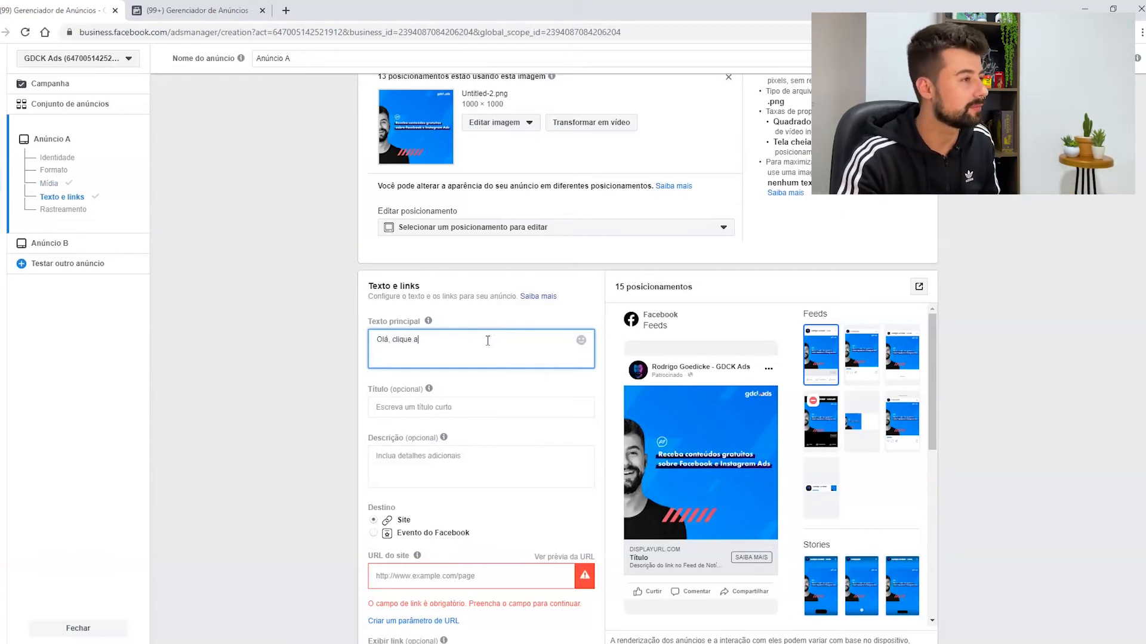
{"action": "type", "text": "qui!"}
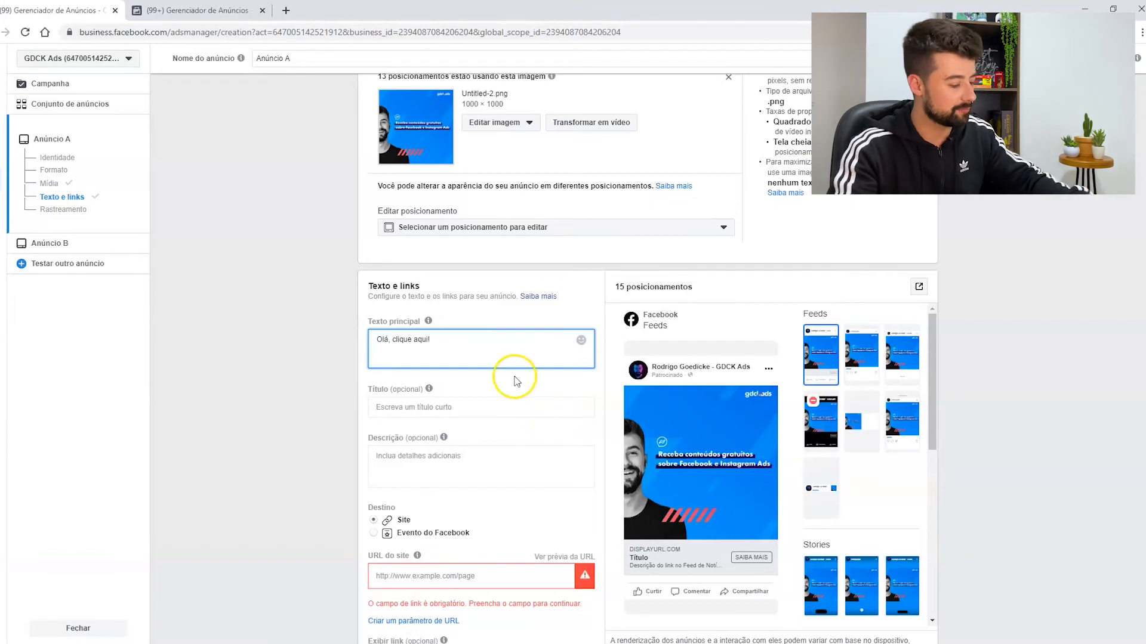
Step: Enter "Cadastre-se" as the title of Anúncio A
{"action": "scroll", "coordinate": [478, 400], "scroll_direction": "down", "scroll_amount": 1}
{"action": "left_click", "coordinate": [428, 344]}
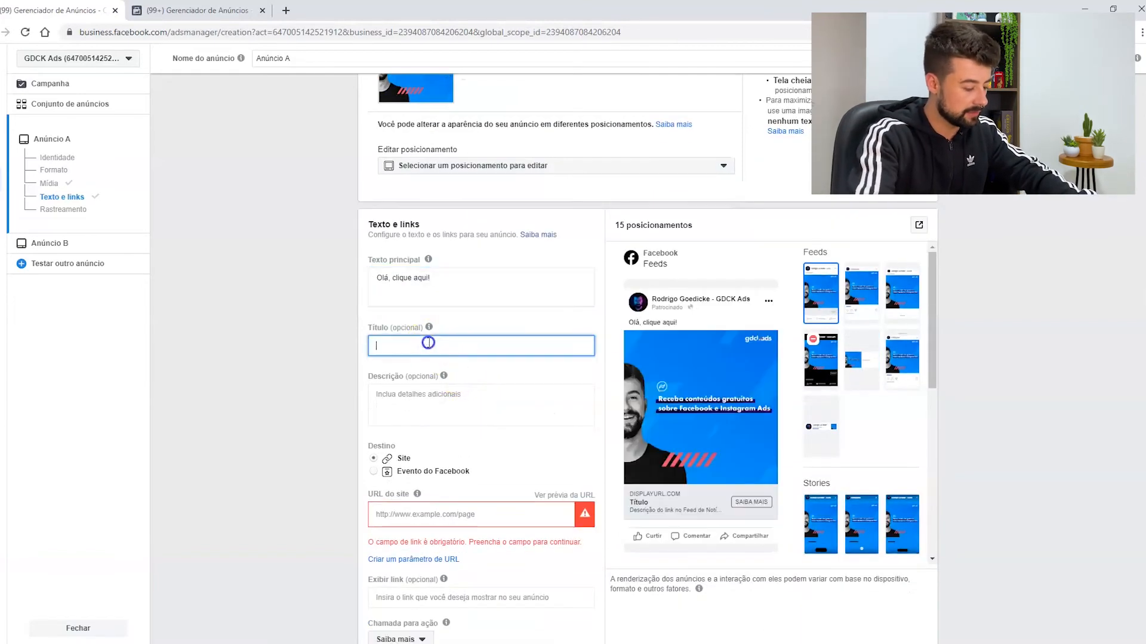
{"action": "type", "text": "Cadastre-se"}
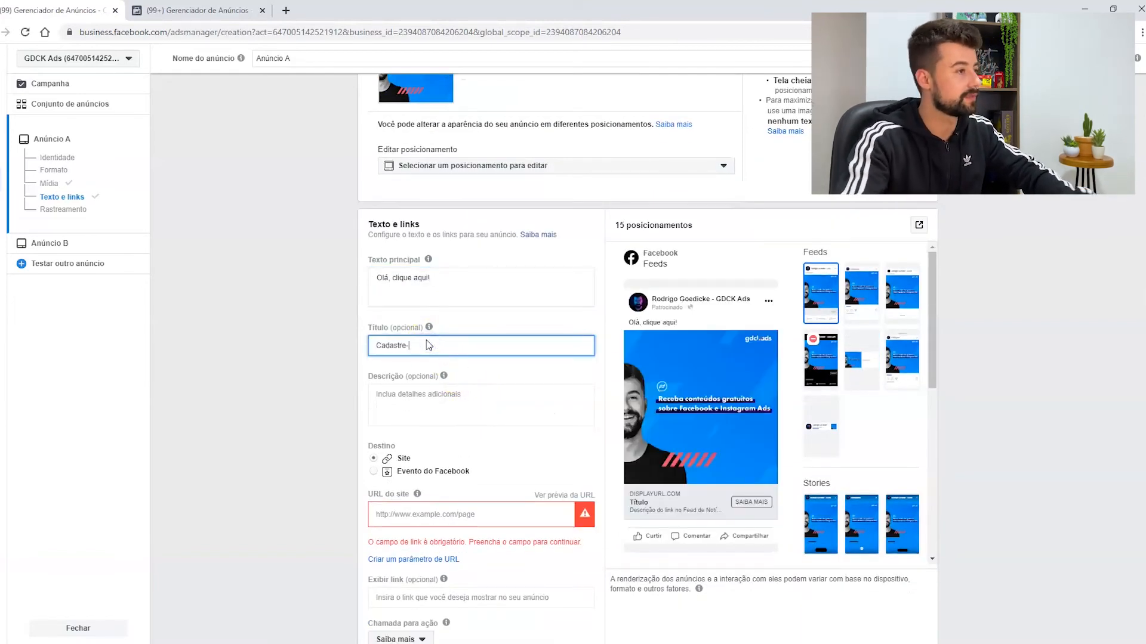
{"action": "left_click", "coordinate": [340, 390]}
Step: Set the website URL of Anúncio A to the suggested "conteudos-gratis-facebook" page address
{"action": "scroll", "coordinate": [431, 422], "scroll_direction": "down", "scroll_amount": 1}
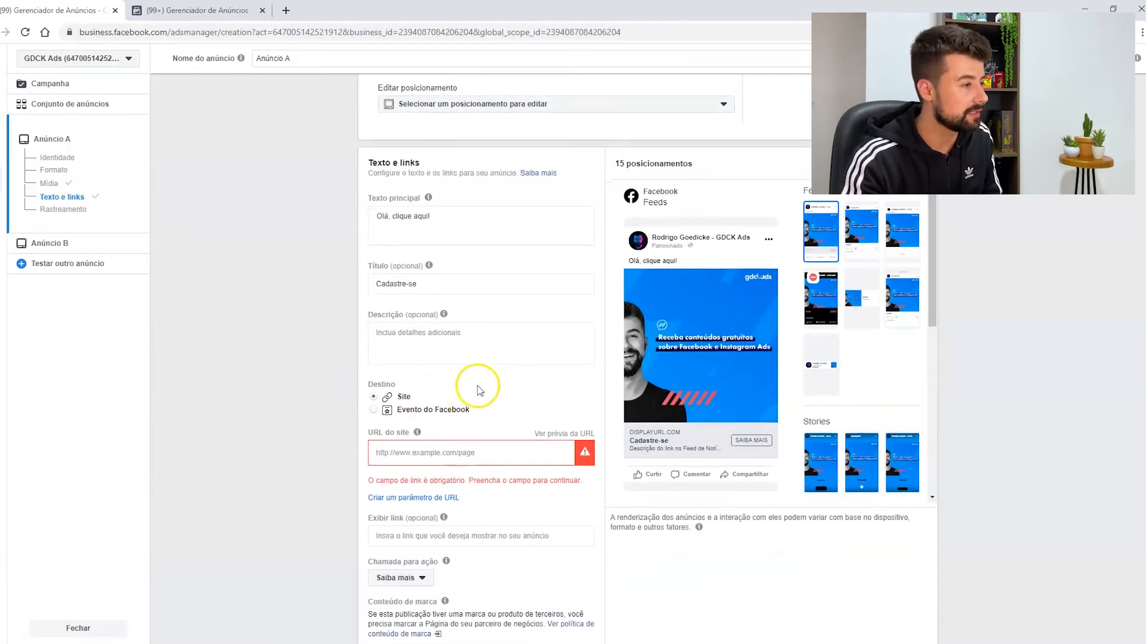
{"action": "scroll", "coordinate": [461, 382], "scroll_direction": "down", "scroll_amount": 1}
{"action": "left_click", "coordinate": [418, 393]}
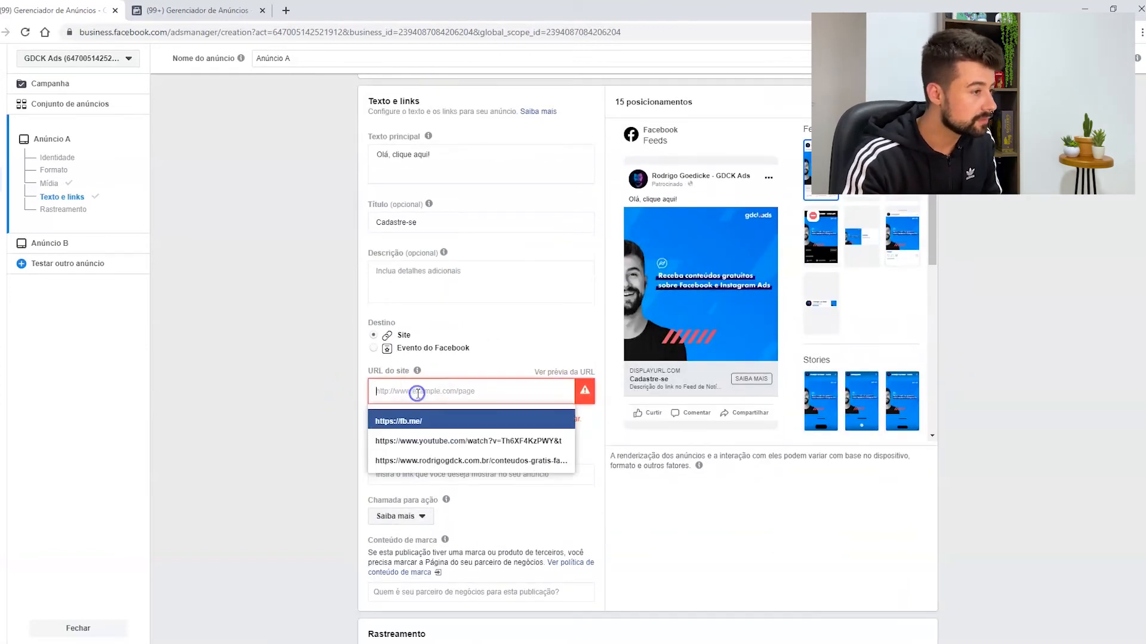
{"action": "left_click", "coordinate": [422, 463]}
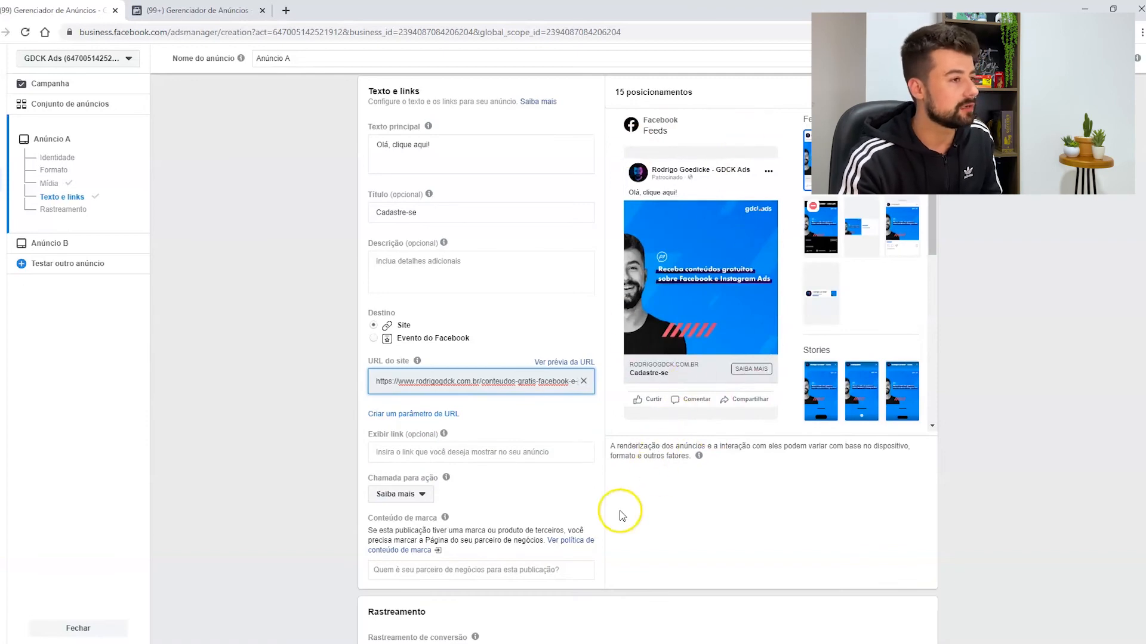
{"action": "scroll", "coordinate": [621, 515], "scroll_direction": "down", "scroll_amount": 5}
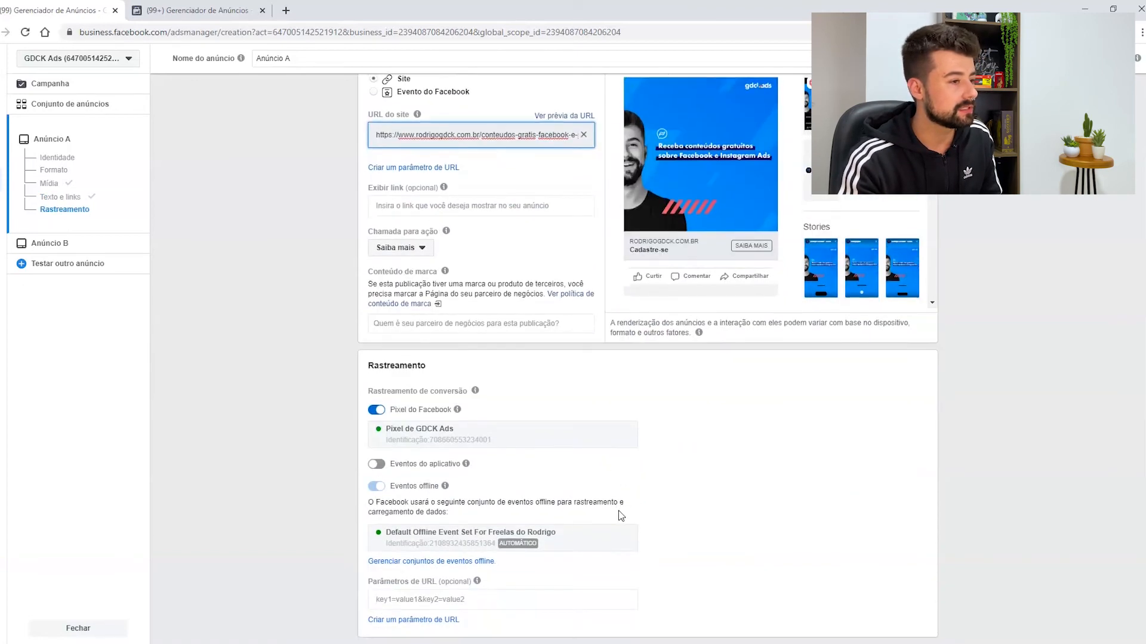
Step: Continue to Anúncio B and replace its image with the account image Untitled-1.png
{"action": "scroll", "coordinate": [621, 514], "scroll_direction": "down", "scroll_amount": 1}
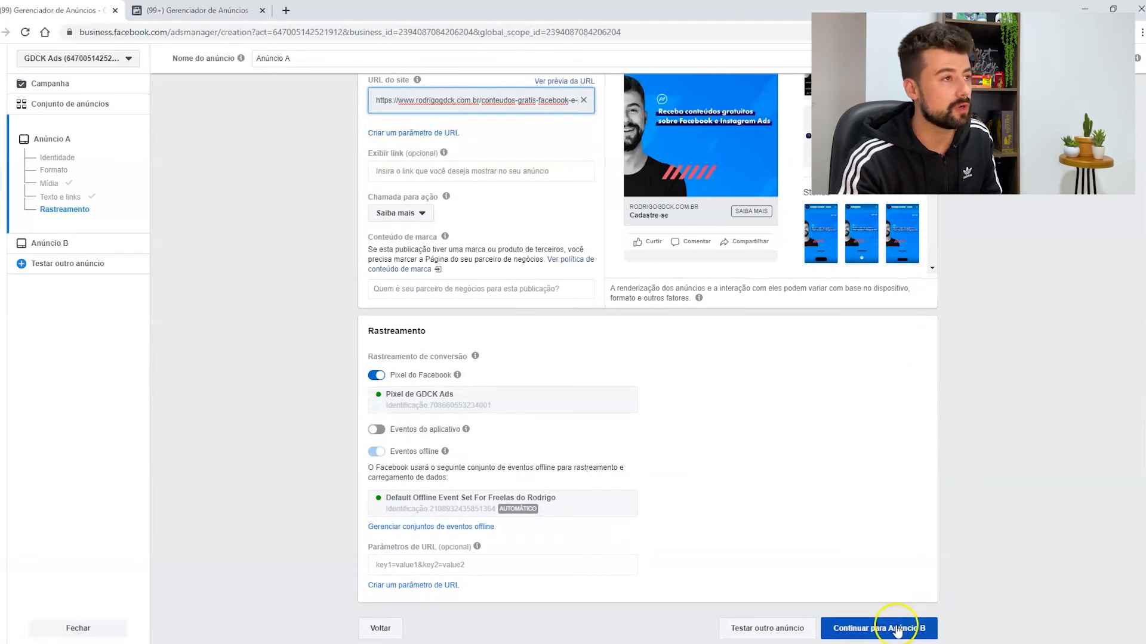
{"action": "left_click", "coordinate": [896, 631]}
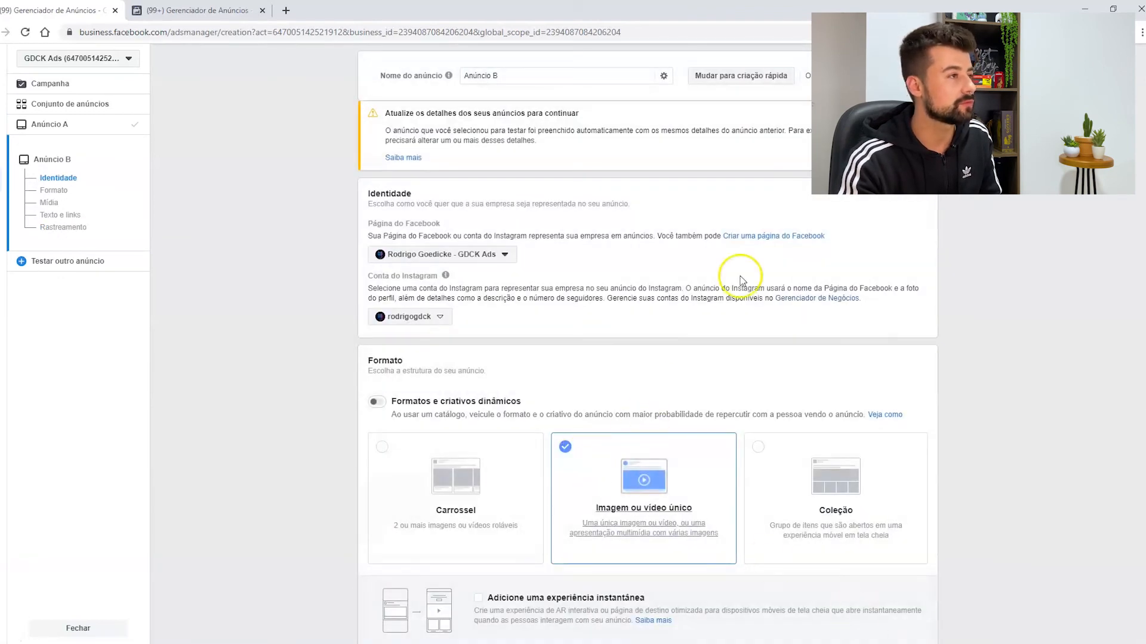
{"action": "scroll", "coordinate": [595, 209], "scroll_direction": "down", "scroll_amount": 2}
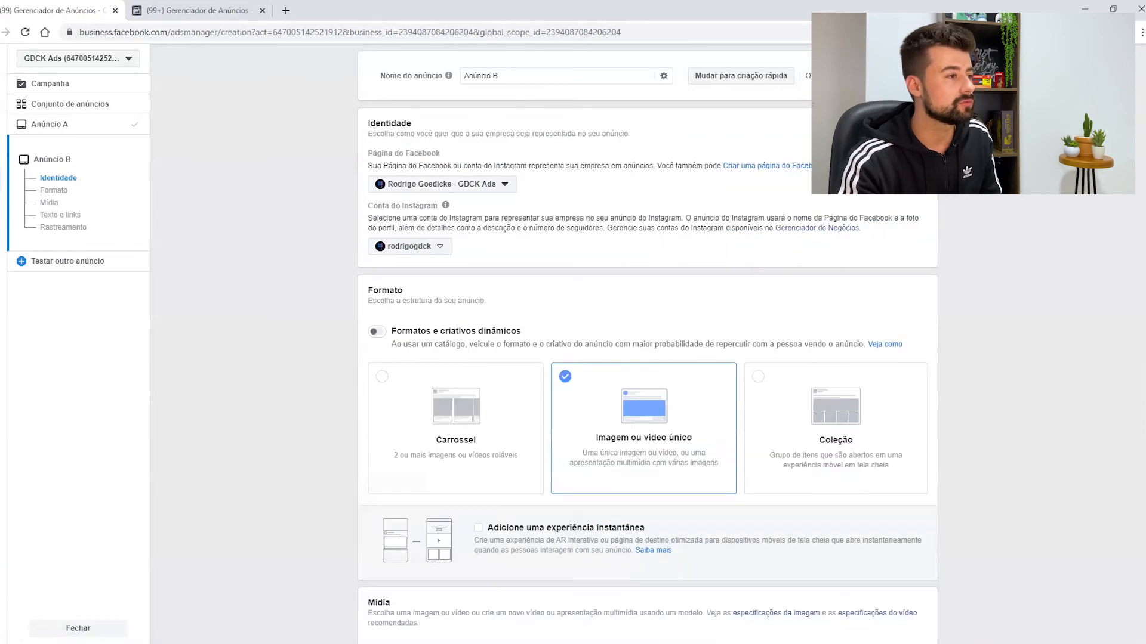
{"action": "scroll", "coordinate": [535, 285], "scroll_direction": "down", "scroll_amount": 4}
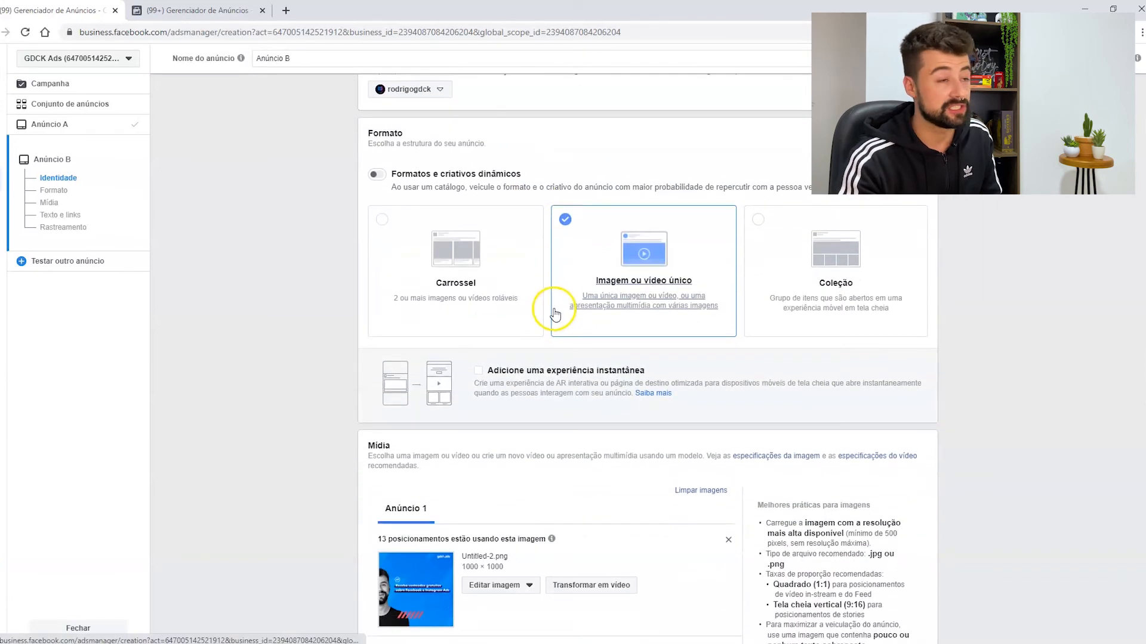
{"action": "scroll", "coordinate": [391, 526], "scroll_direction": "down", "scroll_amount": 7}
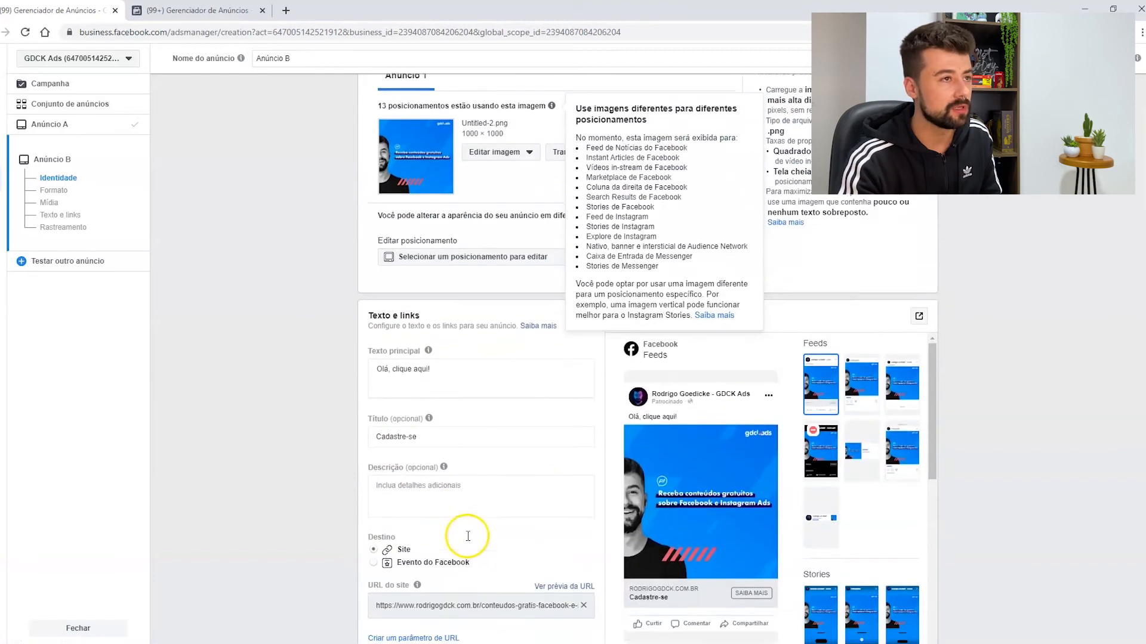
{"action": "scroll", "coordinate": [489, 542], "scroll_direction": "up", "scroll_amount": 2}
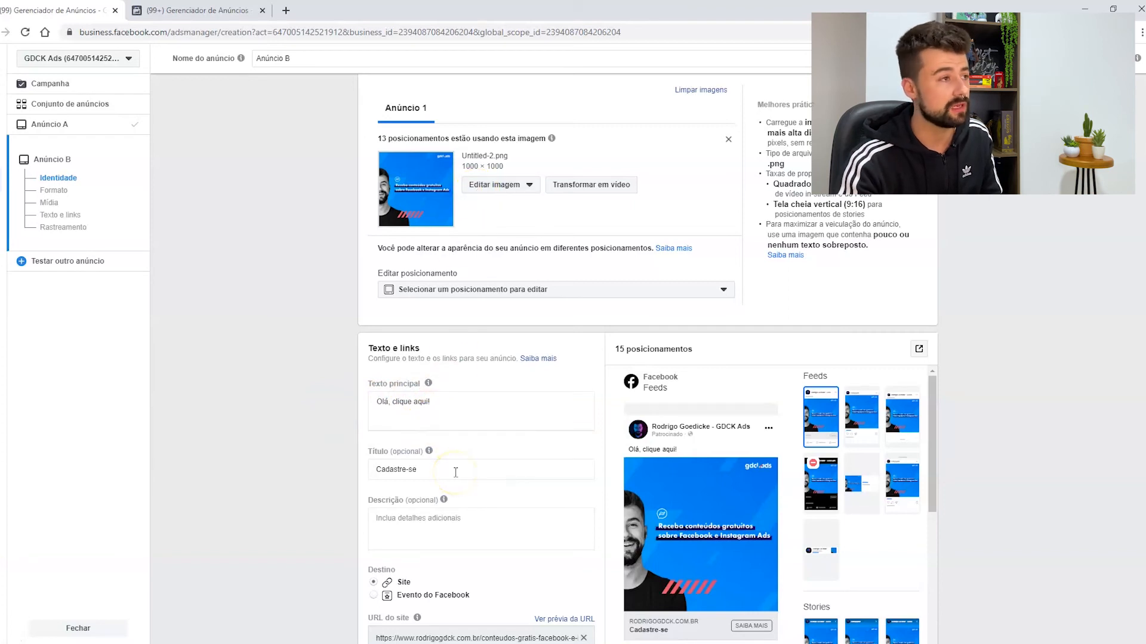
{"action": "left_click", "coordinate": [512, 184]}
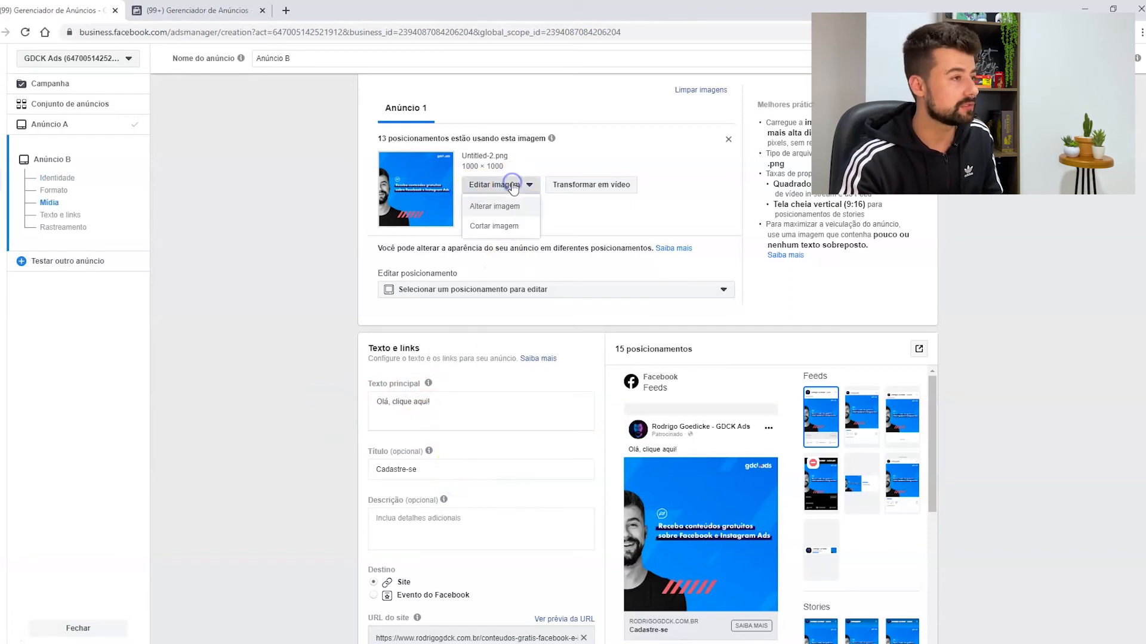
{"action": "left_click", "coordinate": [515, 210]}
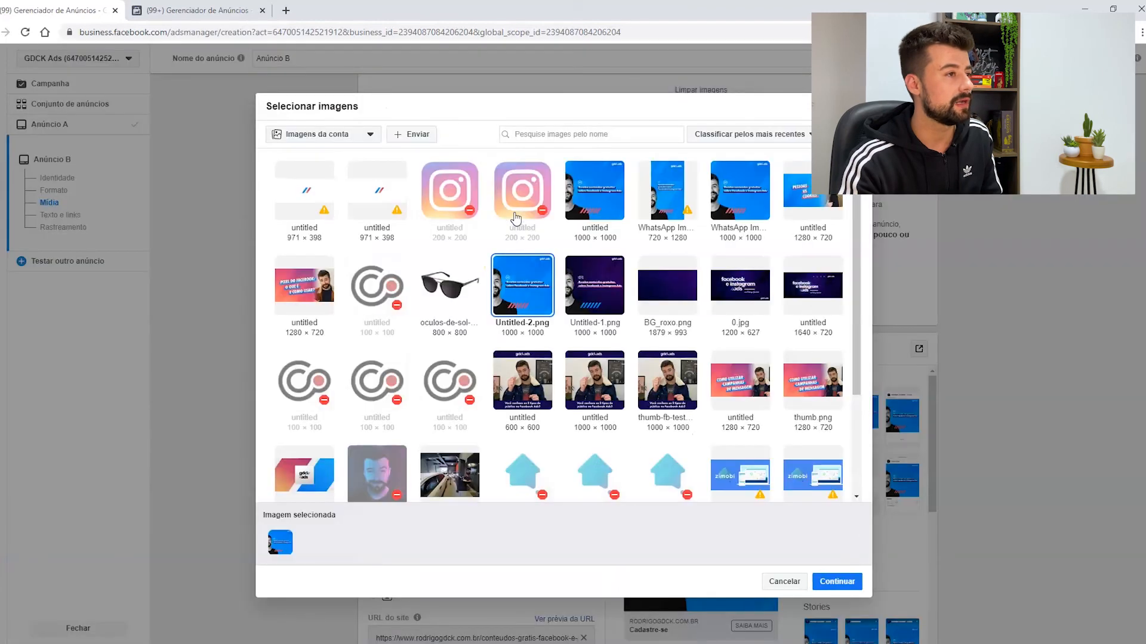
{"action": "left_click", "coordinate": [595, 286]}
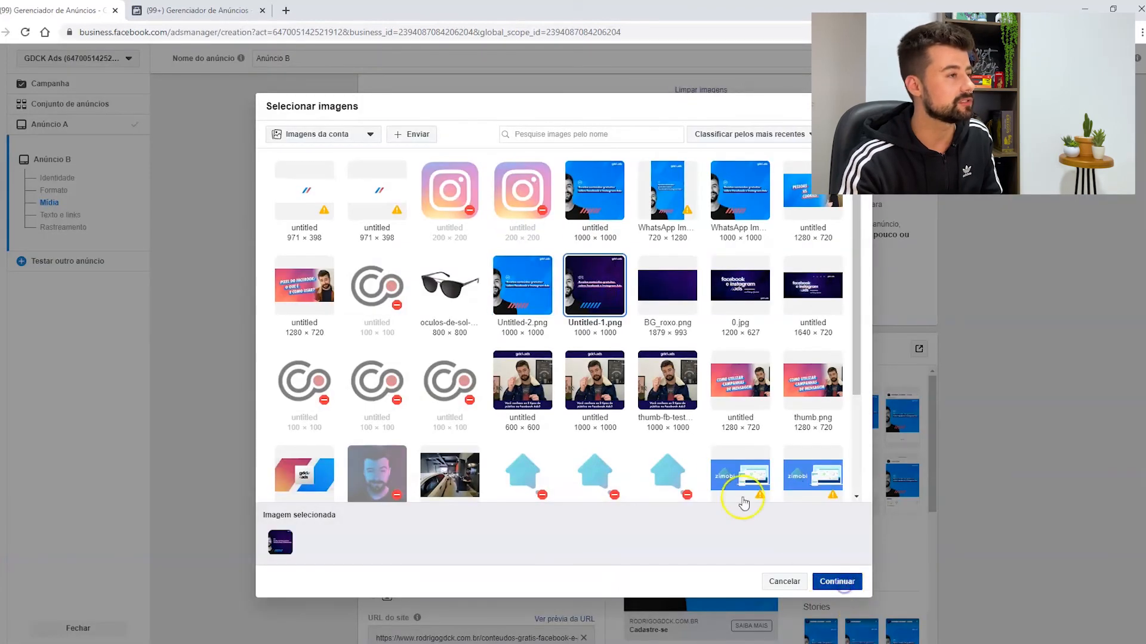
{"action": "left_click", "coordinate": [837, 582]}
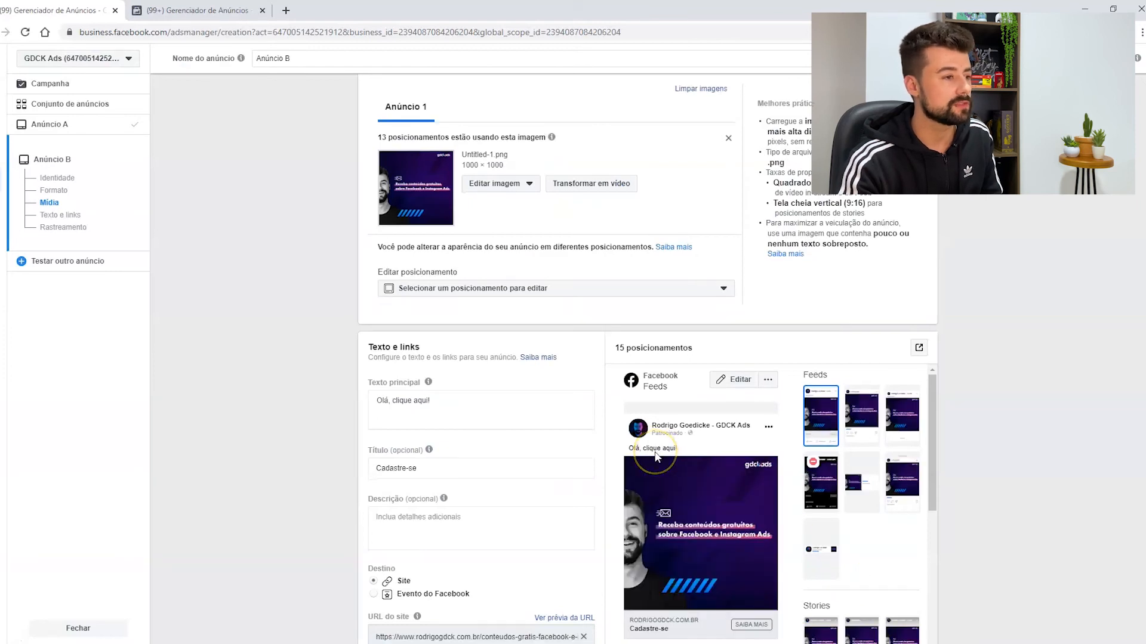
Step: Confirm the finished A/B test campaign with Anúncio A and B to publish it
{"action": "scroll", "coordinate": [655, 457], "scroll_direction": "down", "scroll_amount": 1}
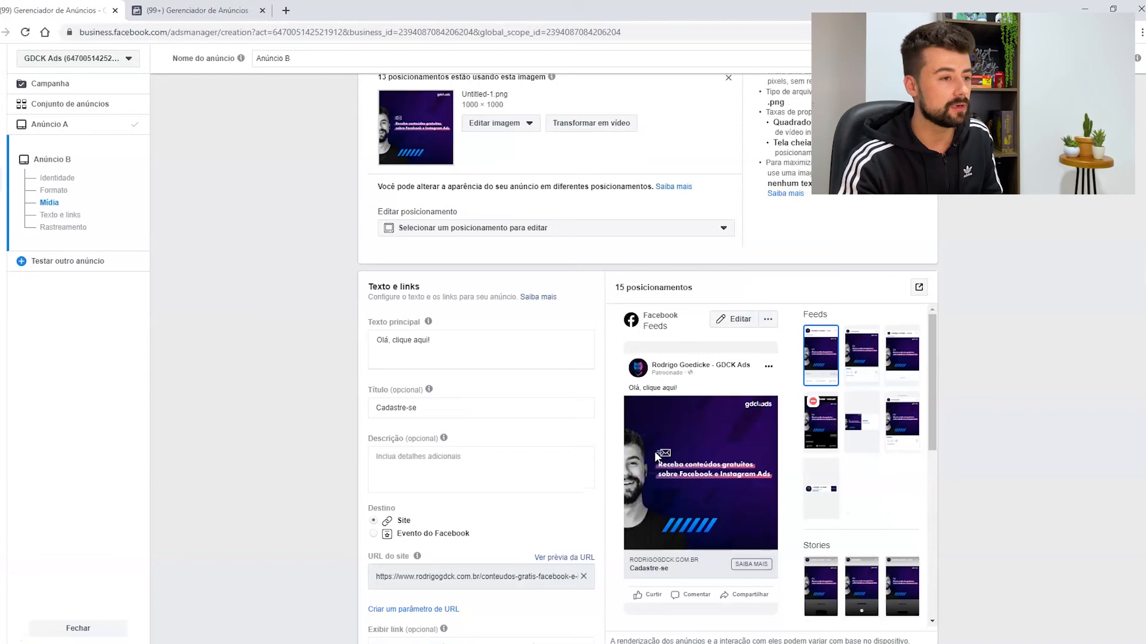
{"action": "scroll", "coordinate": [655, 457], "scroll_direction": "down", "scroll_amount": 9}
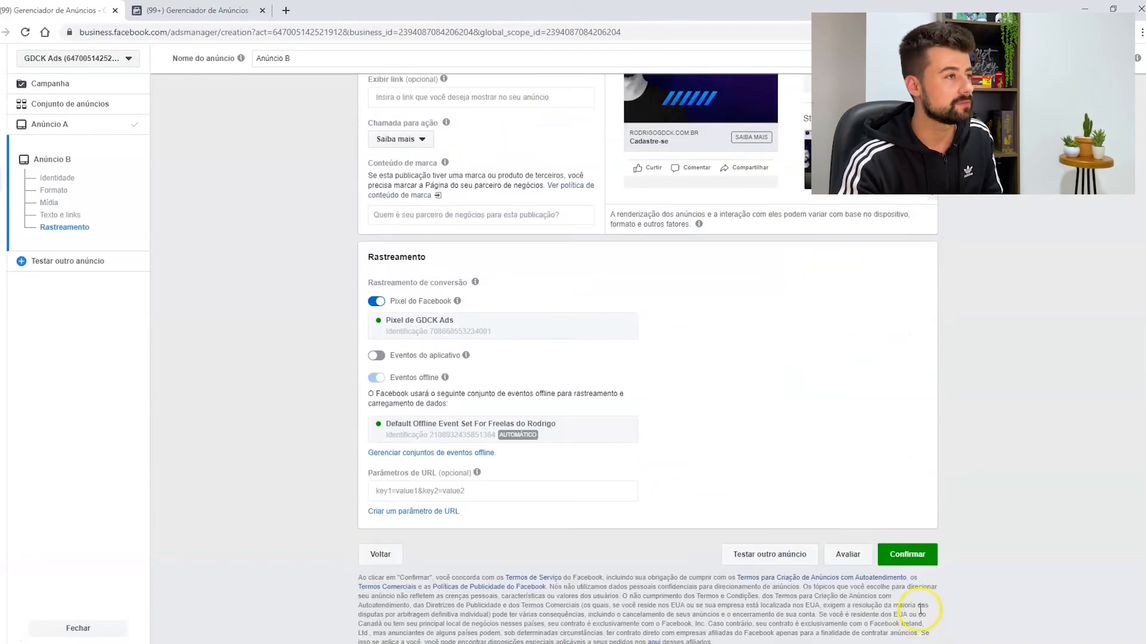
{"action": "left_click", "coordinate": [906, 558]}
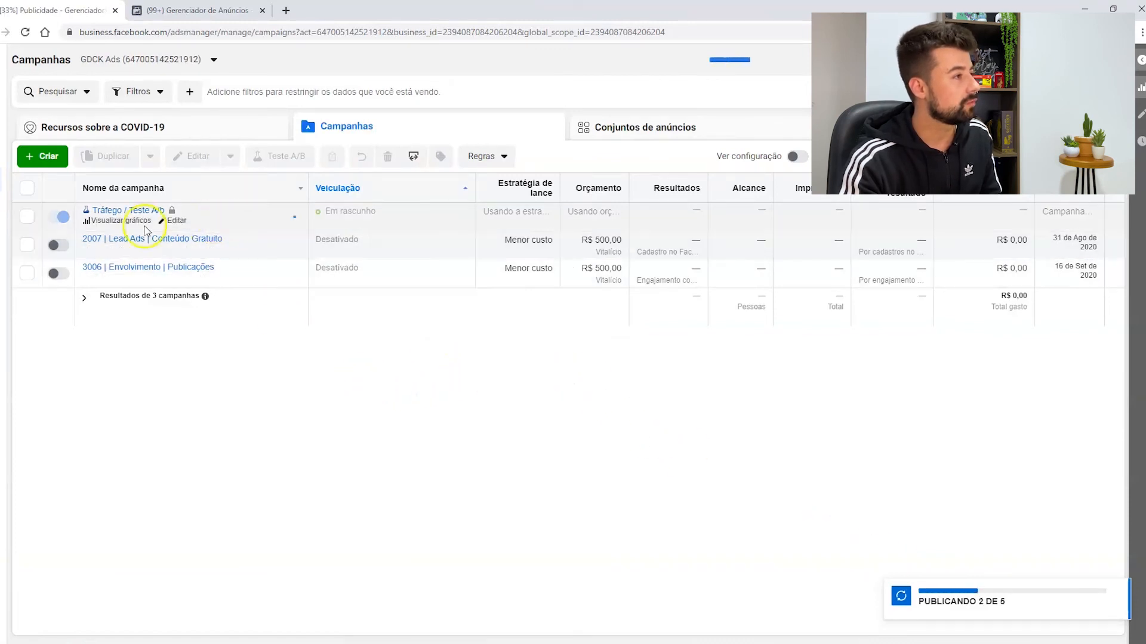
Step: Turn off the campaign "Tráfego / Teste A/b" once publishing has finished
{"action": "mouse_move", "coordinate": [87, 214]}
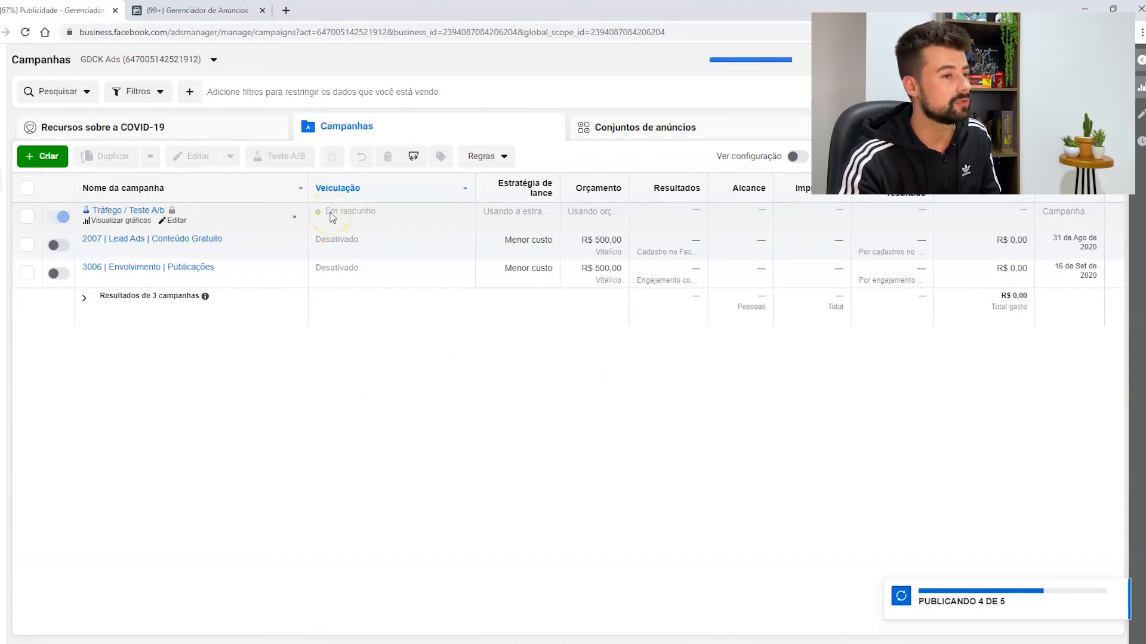
{"action": "left_click", "coordinate": [393, 211]}
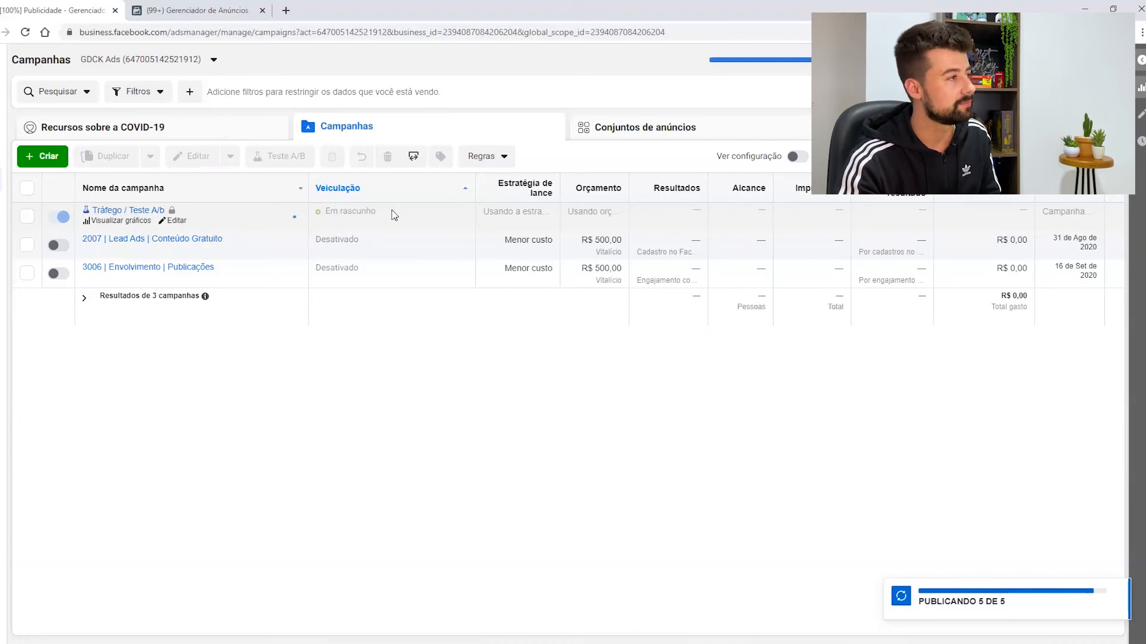
{"action": "left_click", "coordinate": [66, 233]}
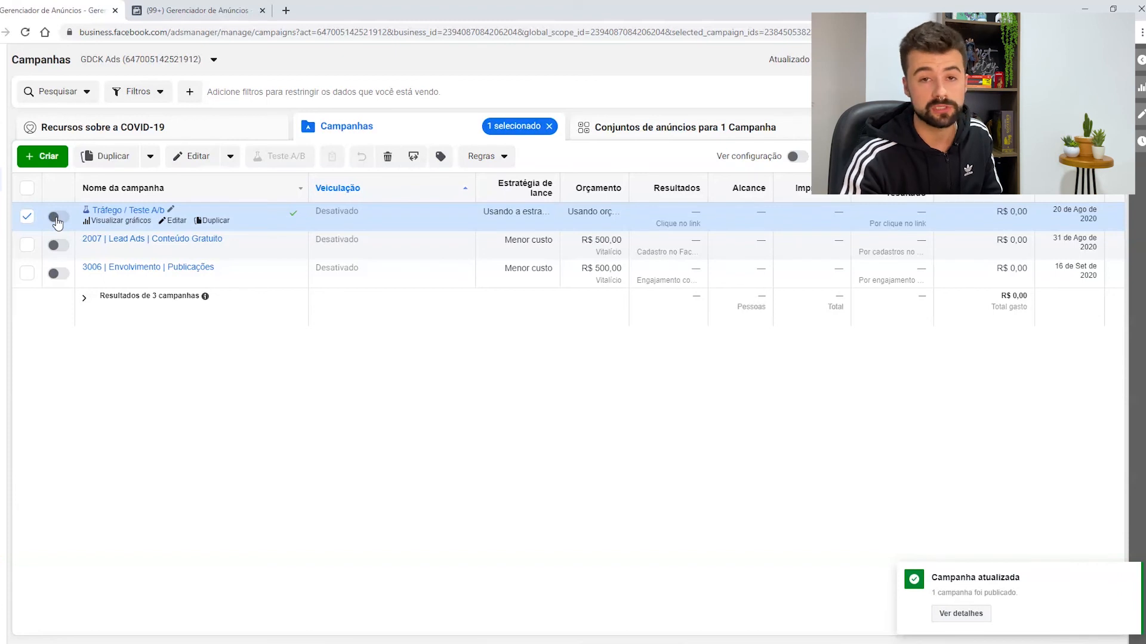
Step: In the other Ads Manager tab, open the charts of campaign "0420 | Conversão | Teste | Criativo | Argumento" and examine its winning-ad result
{"action": "left_click", "coordinate": [194, 10]}
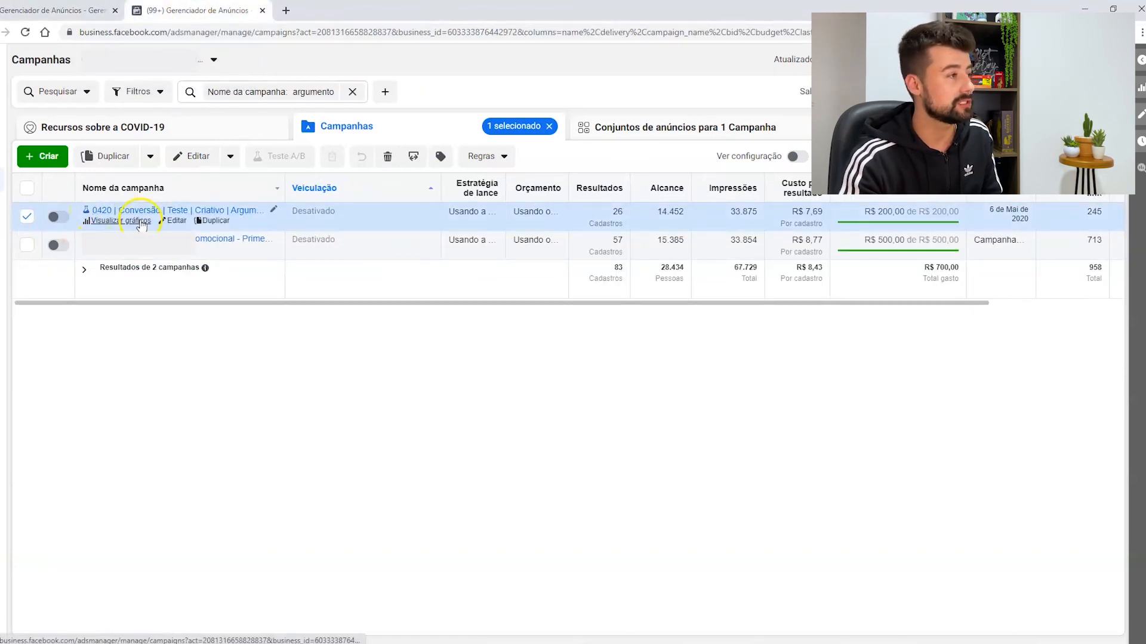
{"action": "left_click", "coordinate": [24, 218]}
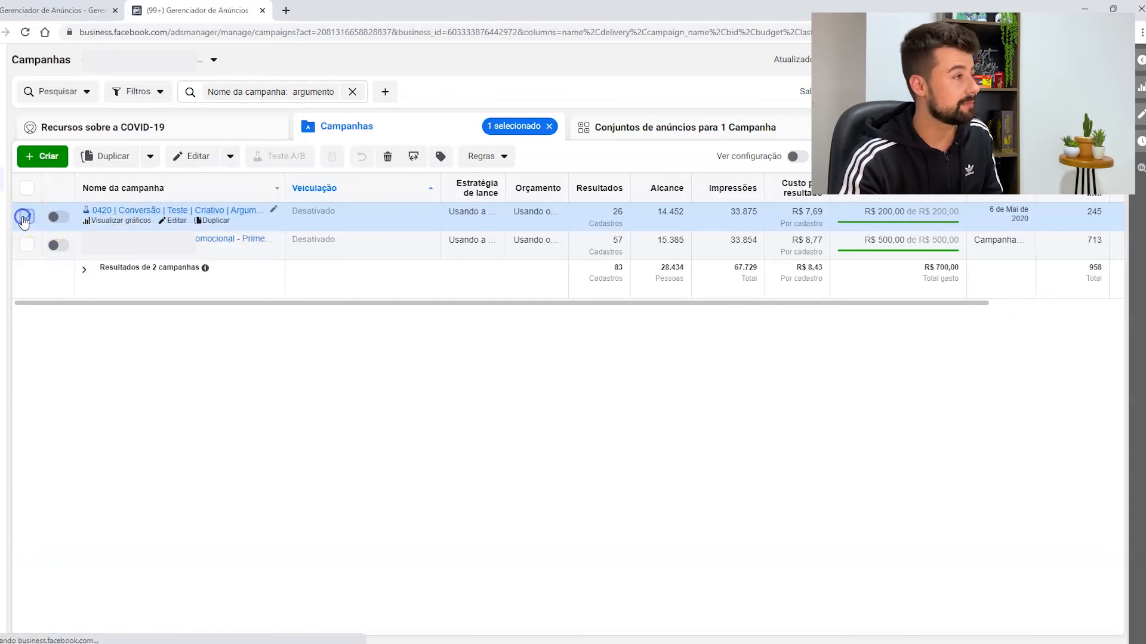
{"action": "left_click", "coordinate": [25, 218]}
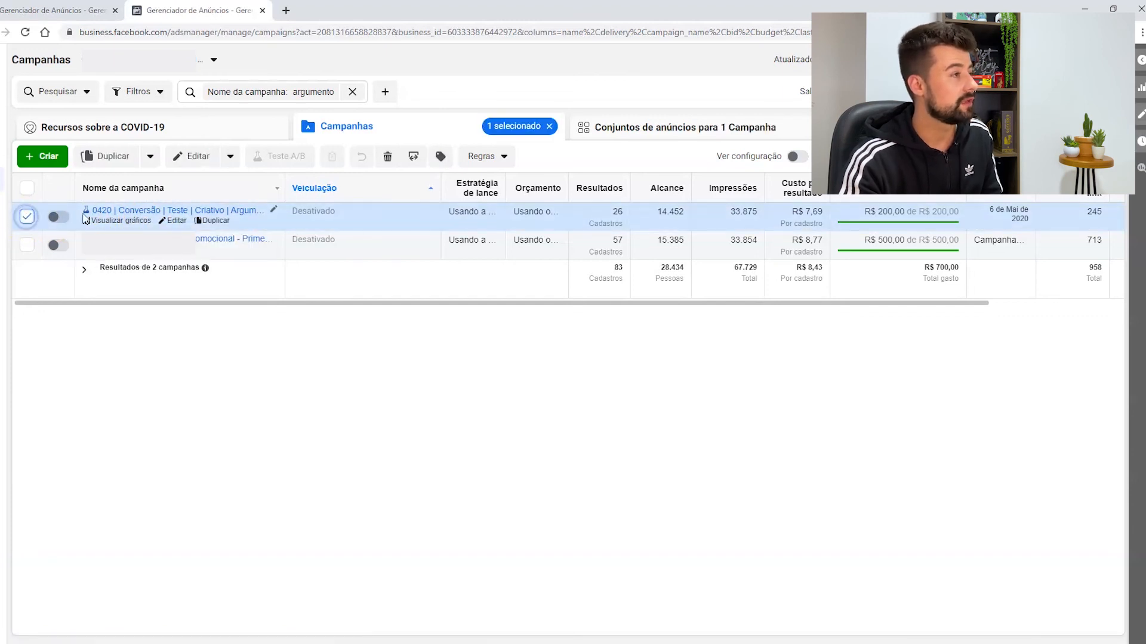
{"action": "left_click", "coordinate": [115, 222]}
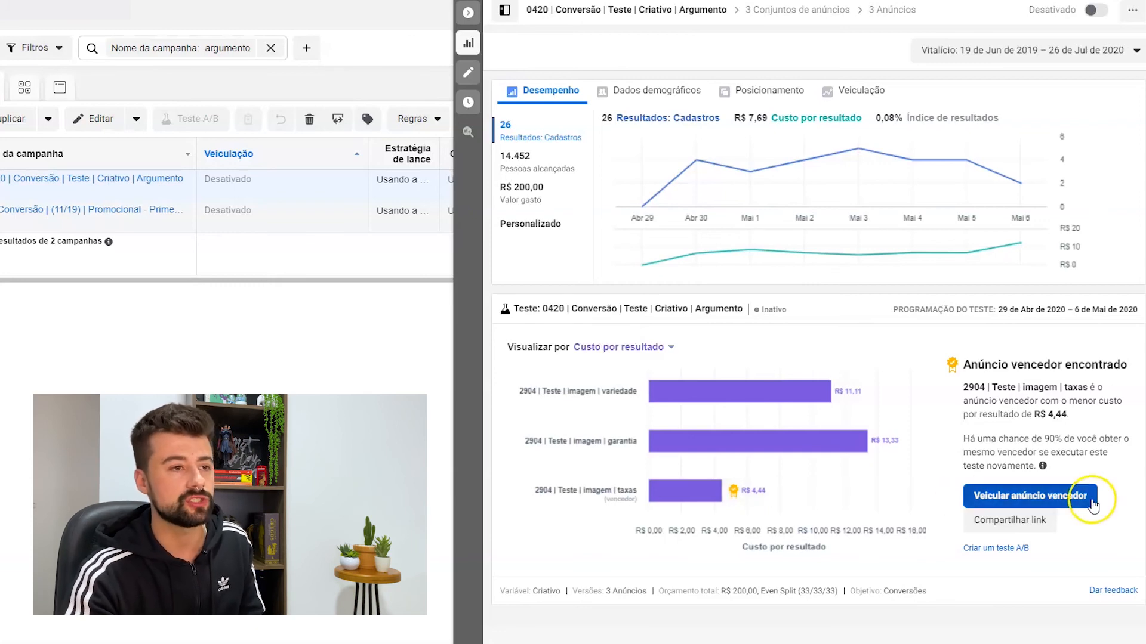
{"action": "left_click_drag", "start_coordinate": [1039, 442], "coordinate": [1122, 442]}
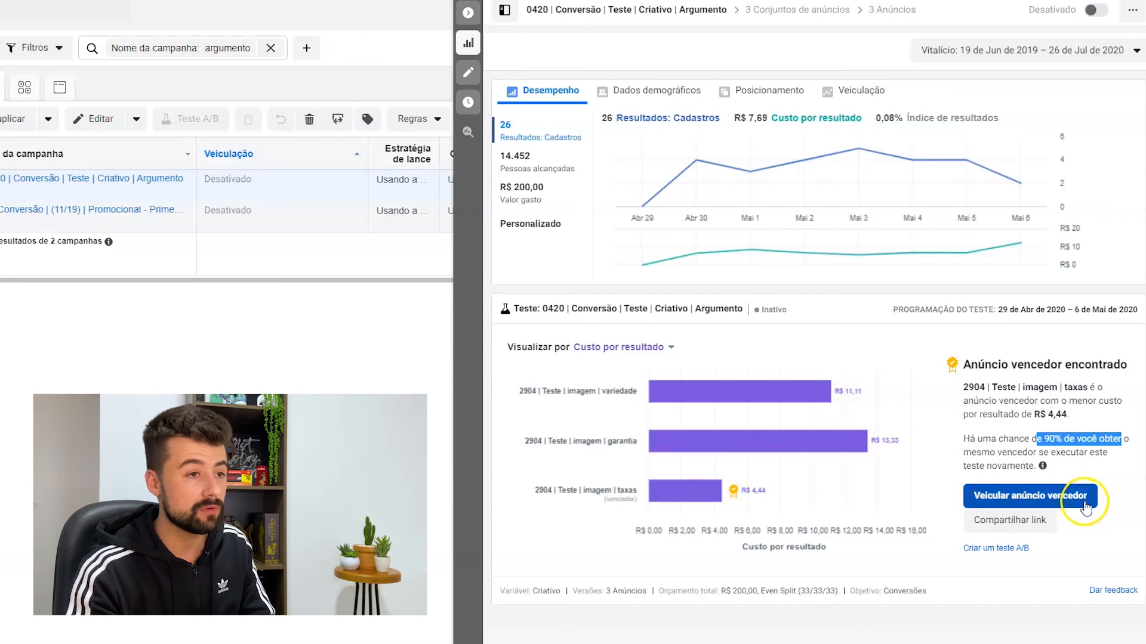
{"action": "left_click", "coordinate": [1108, 503]}
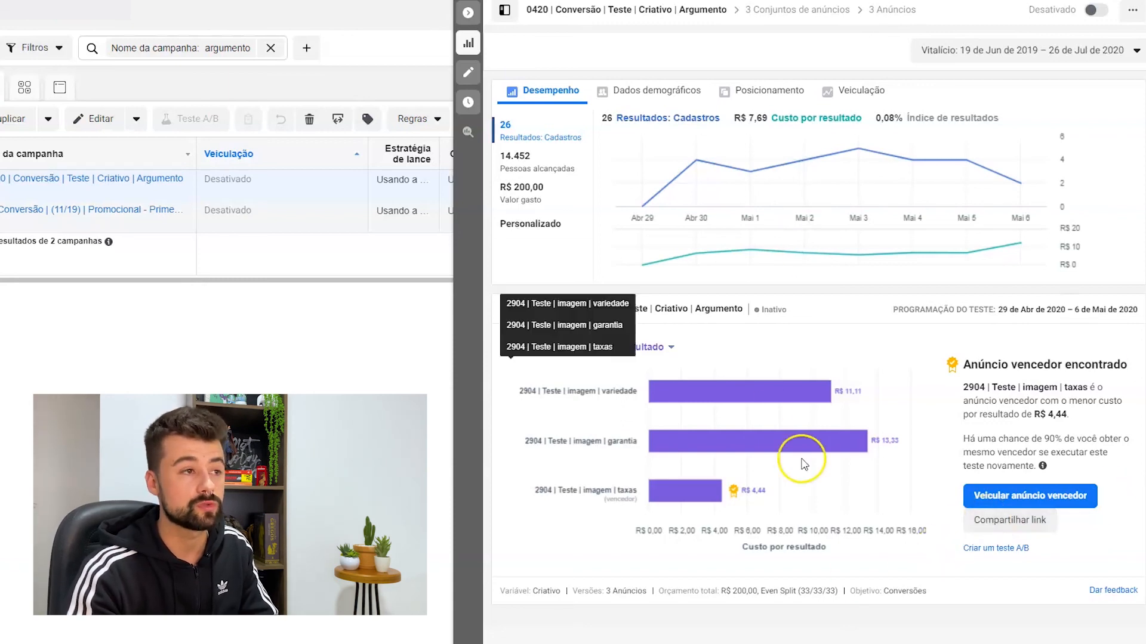
Step: Compare the tested ads by "CTR (taxa de cliques no link)" and "Impressões", and return the chart to "Custo por resultado"
{"action": "left_click", "coordinate": [669, 350]}
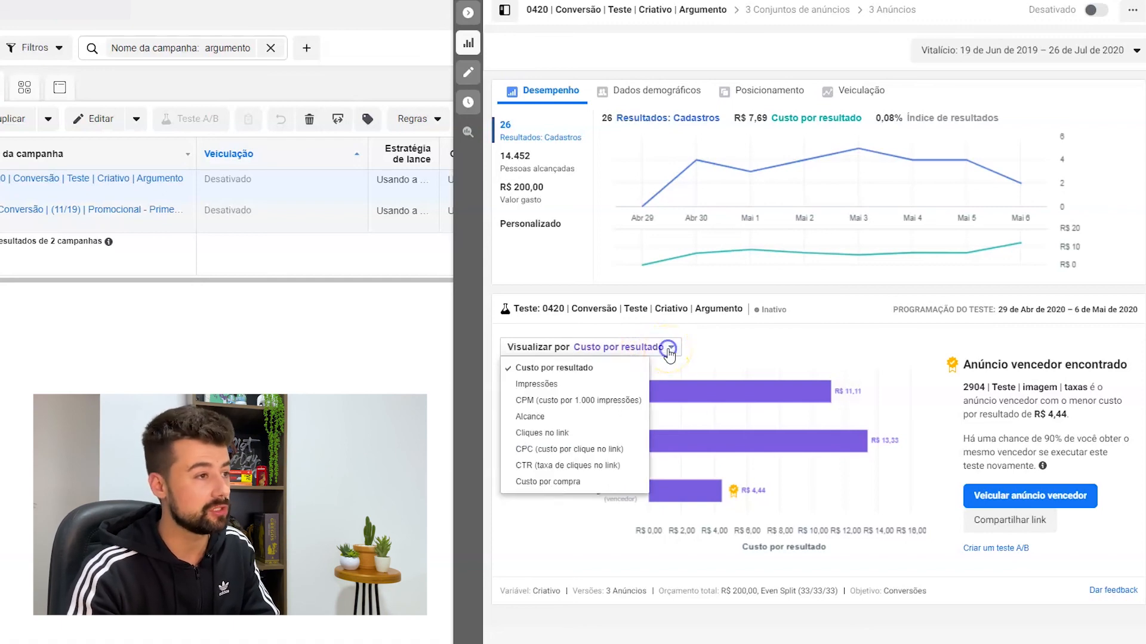
{"action": "left_click", "coordinate": [591, 466]}
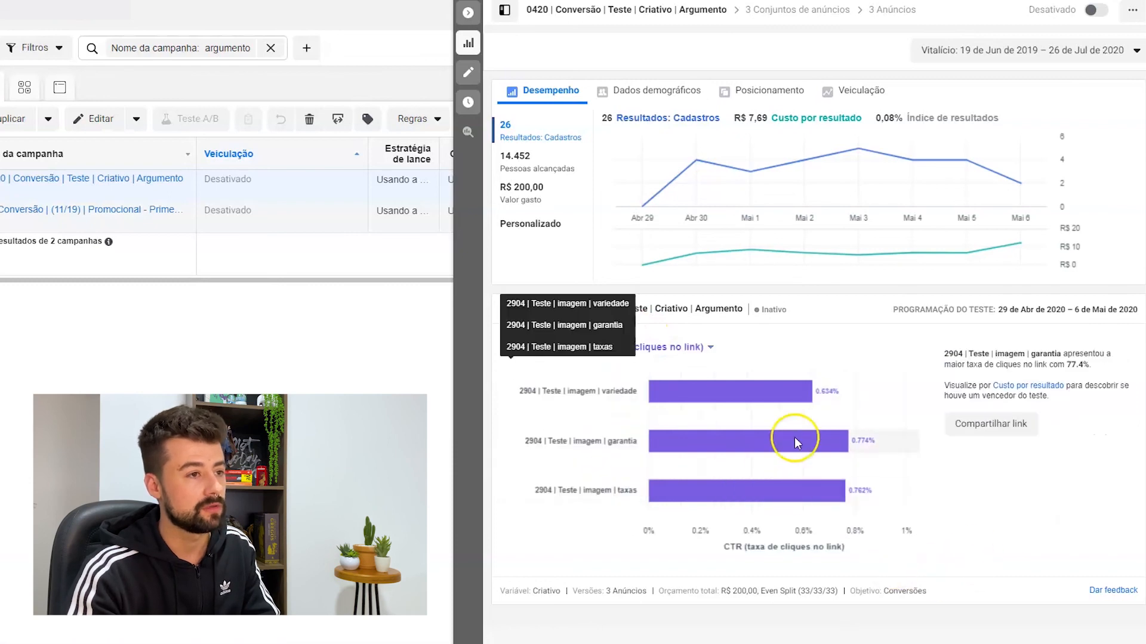
{"action": "left_click", "coordinate": [691, 352]}
{"action": "left_click", "coordinate": [589, 382]}
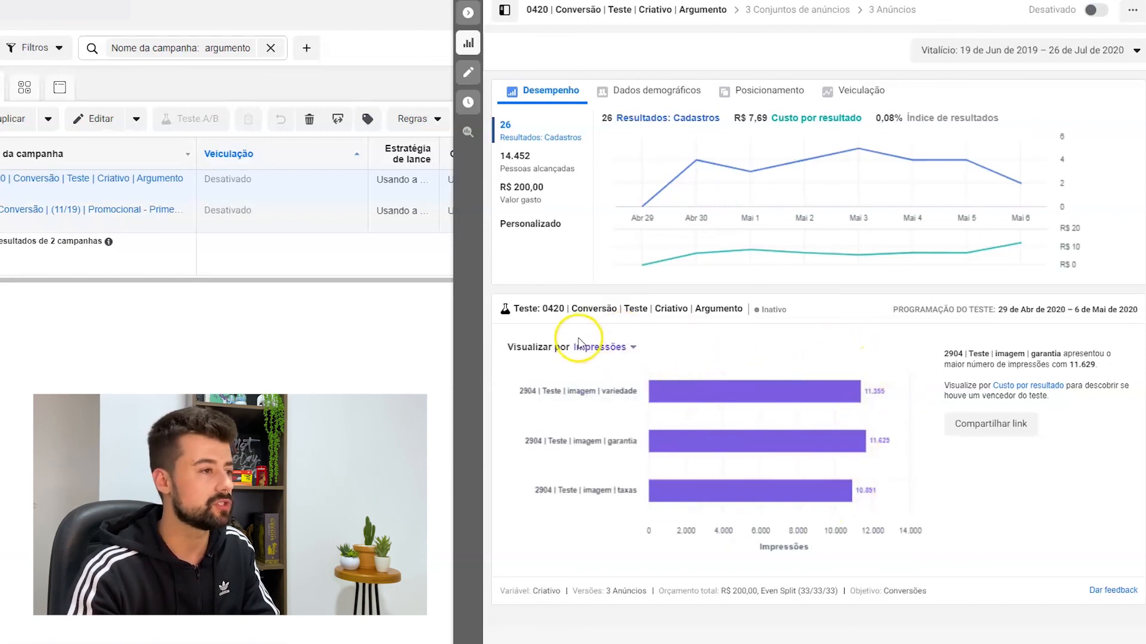
{"action": "left_click", "coordinate": [578, 345]}
{"action": "left_click", "coordinate": [574, 369]}
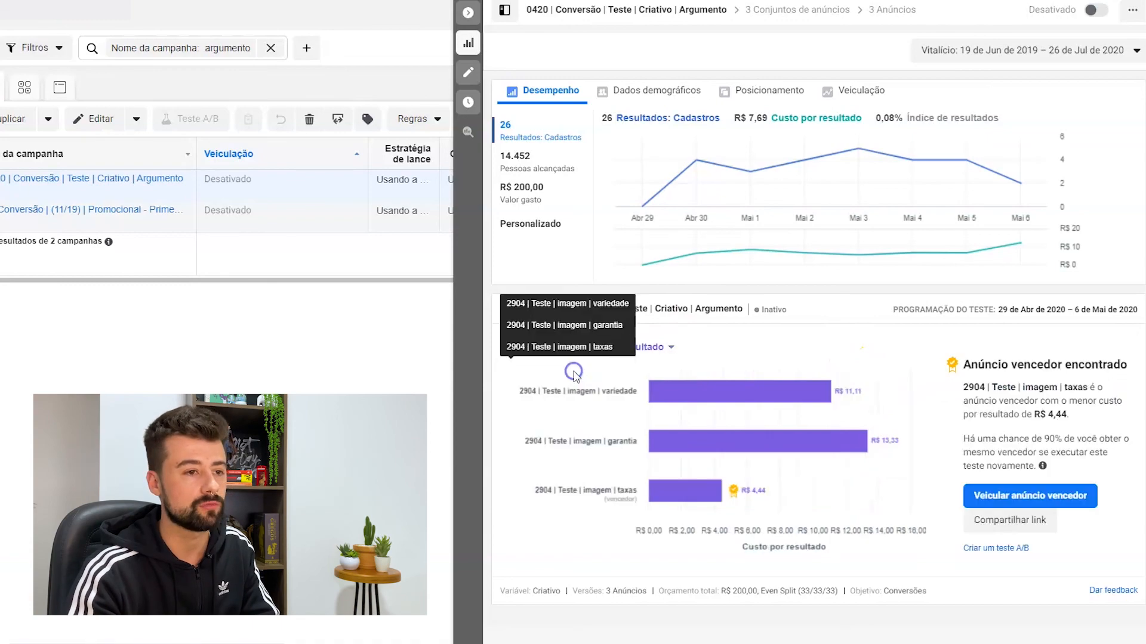